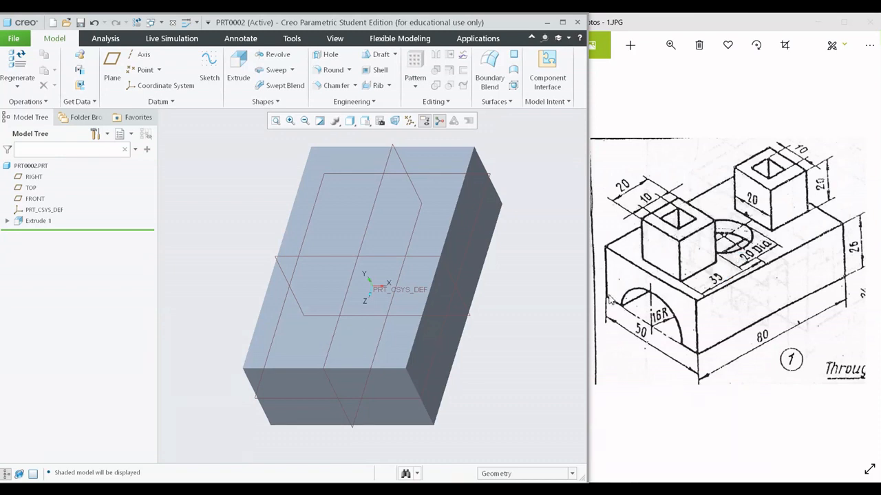
# - Start an Extrude sketch on the block's top face and orient the view parallel to the sketch plane
pyautogui.click(239, 78)
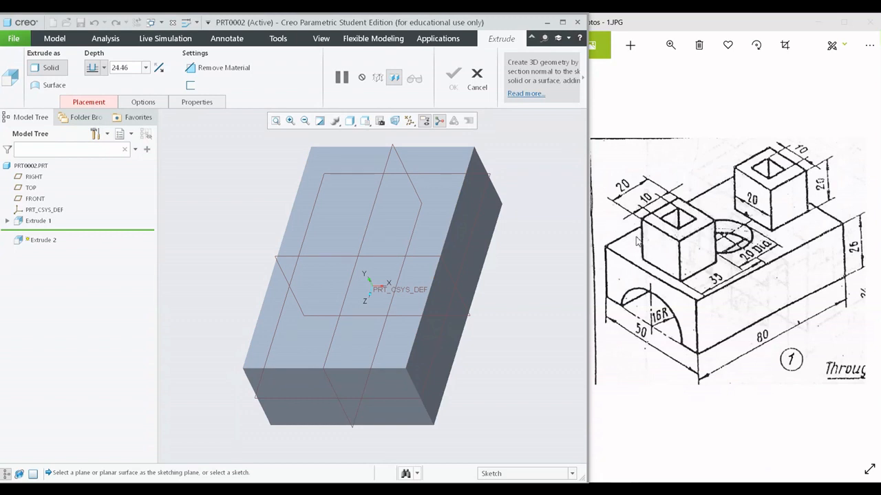
pyautogui.click(396, 226)
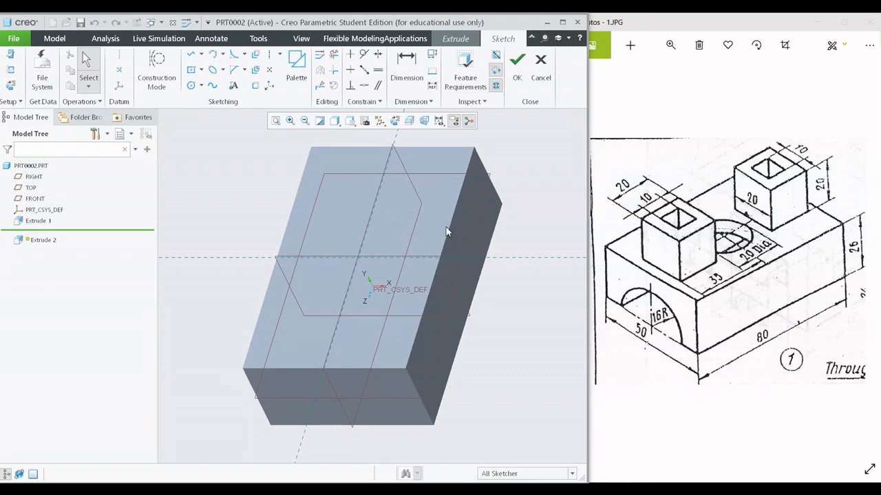
pyautogui.scroll(-3, 446, 174)
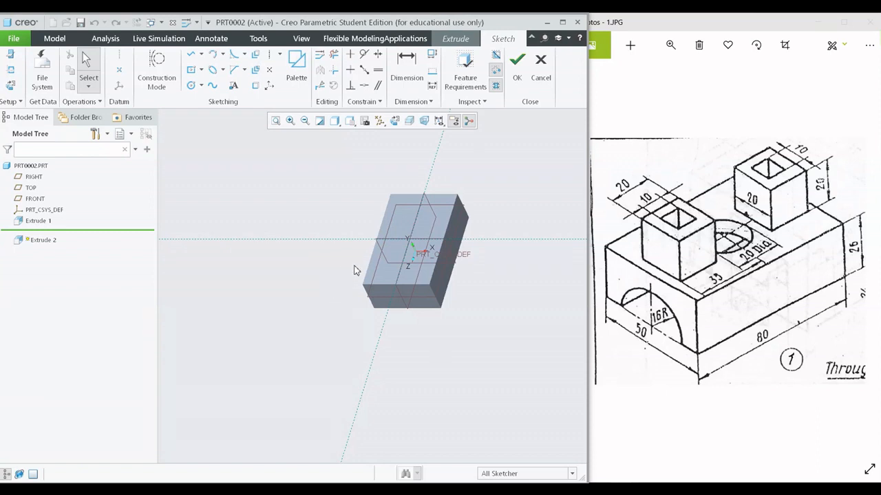
pyautogui.scroll(3, 411, 250)
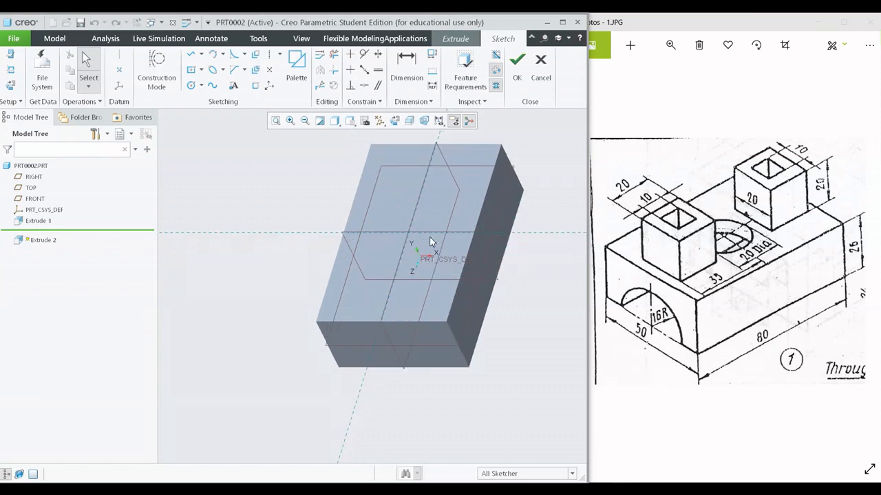
pyautogui.scroll(-4, 448, 230)
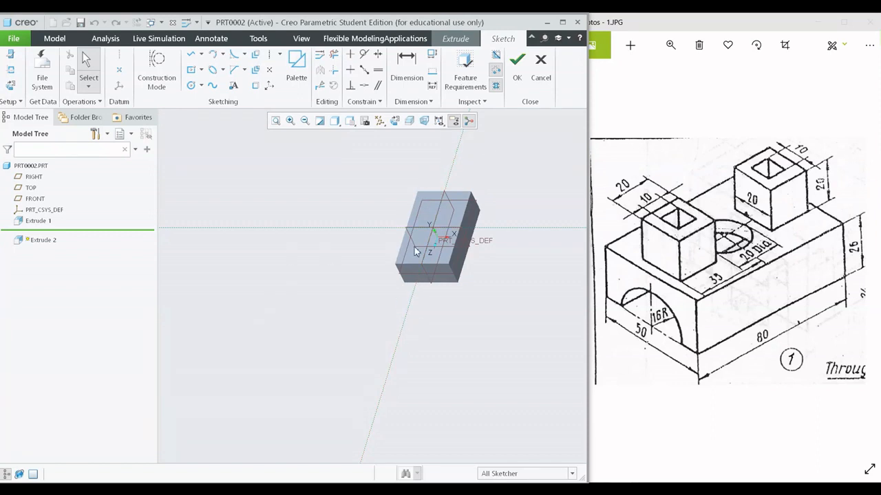
pyautogui.scroll(3, 430, 214)
pyautogui.keyDown('shift'); pyautogui.moveTo(453, 204); pyautogui.dragTo(393, 256, button='middle'); pyautogui.keyUp('shift')
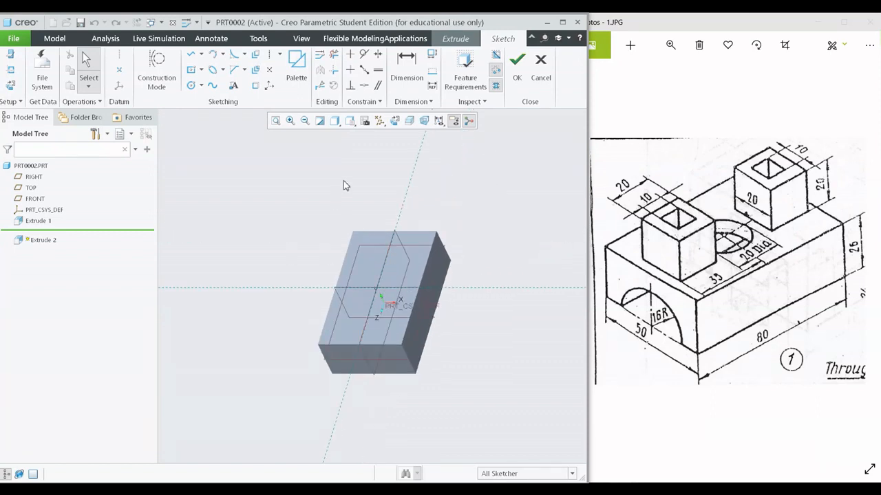
pyautogui.click(397, 122)
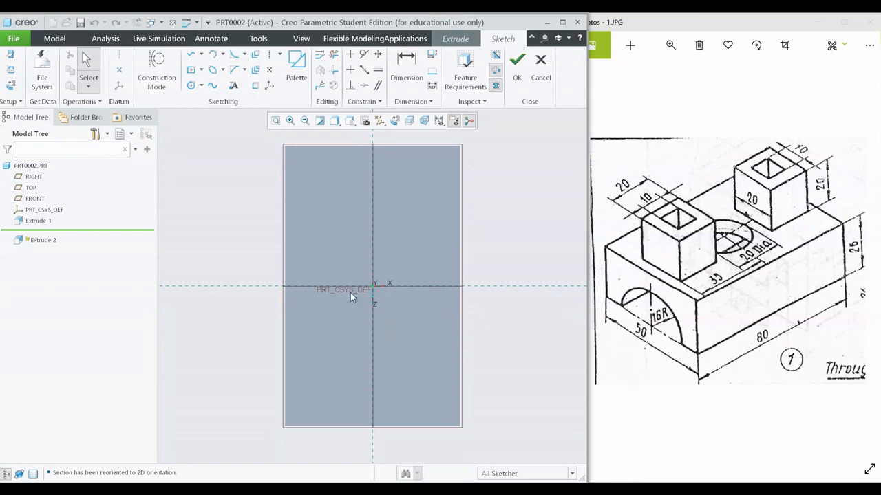
pyautogui.keyDown('shift'); pyautogui.moveTo(327, 282); pyautogui.dragTo(368, 278, button='middle'); pyautogui.keyUp('shift')
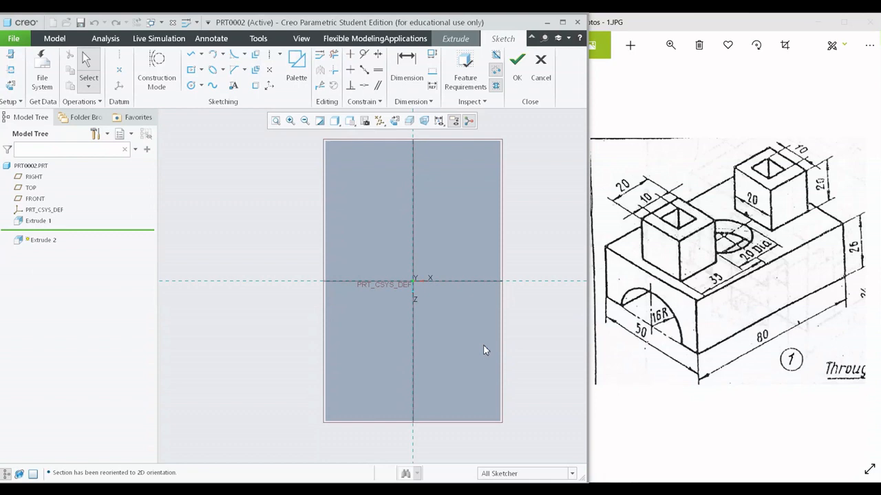
# - Sketch a square about 13.75 wide, centred on the vertical reference line near the block's front end
pyautogui.click(193, 72)
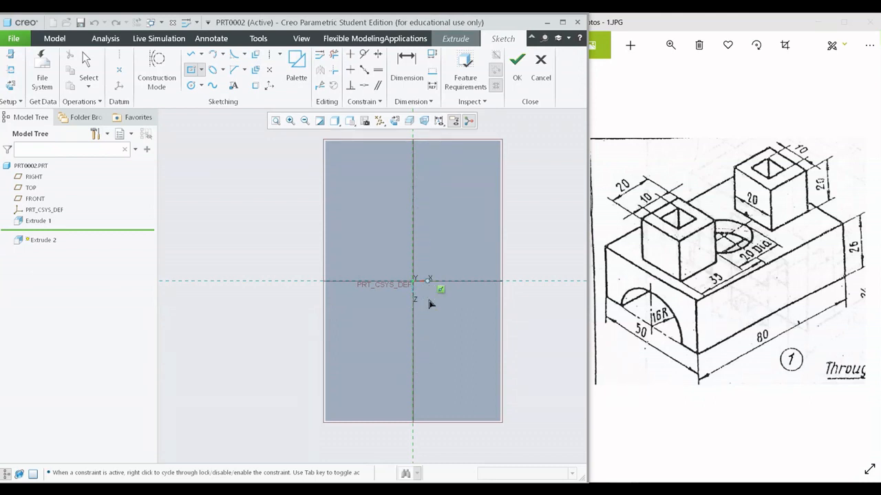
pyautogui.click(416, 373)
pyautogui.click(441, 350)
pyautogui.middleClick(465, 323)
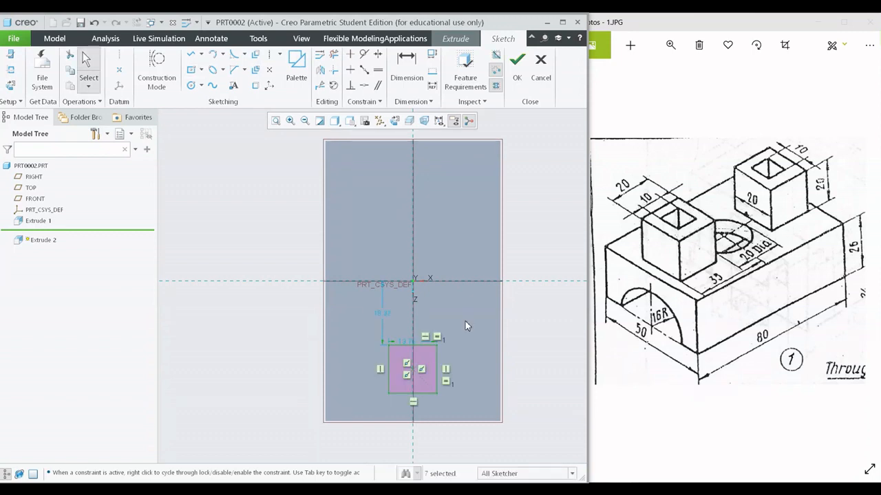
# - Switch the display style to No Hidden and place the square's width dimension clear below the block's outline
pyautogui.scroll(-3, 400, 373)
pyautogui.keyDown('shift'); pyautogui.moveTo(411, 340); pyautogui.dragTo(390, 265, button='middle'); pyautogui.keyUp('shift')
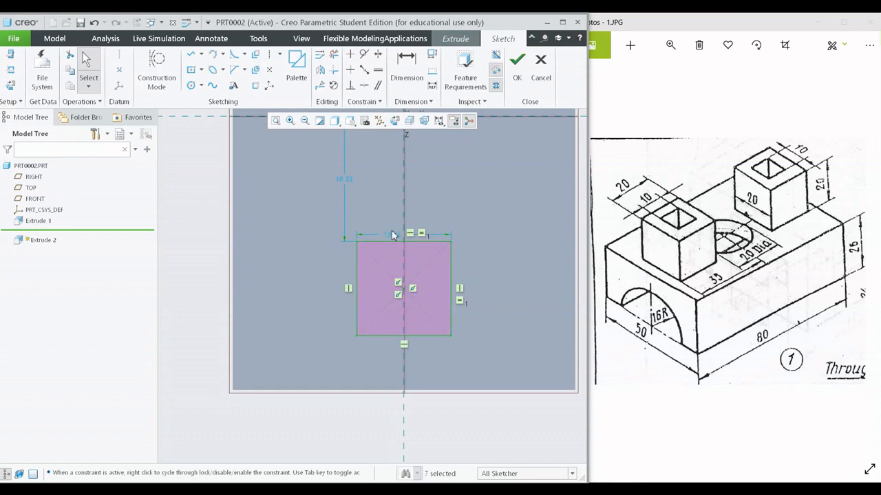
pyautogui.moveTo(392, 236); pyautogui.dragTo(407, 367)
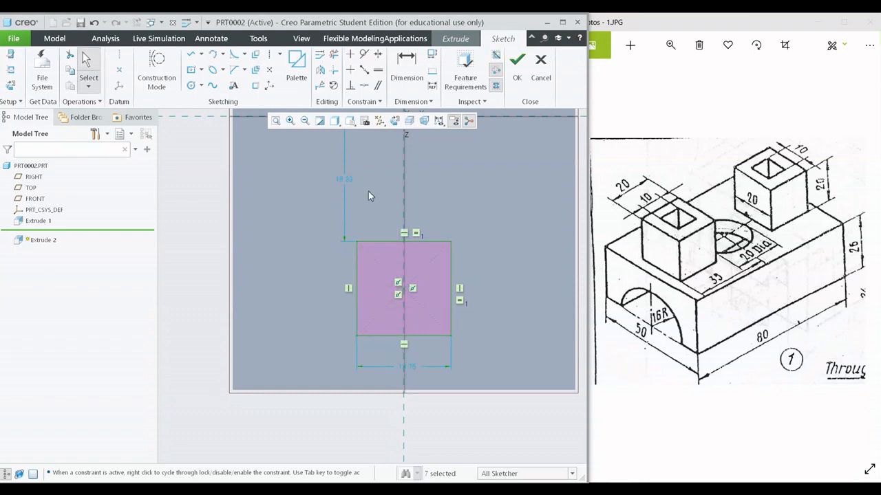
pyautogui.click(334, 121)
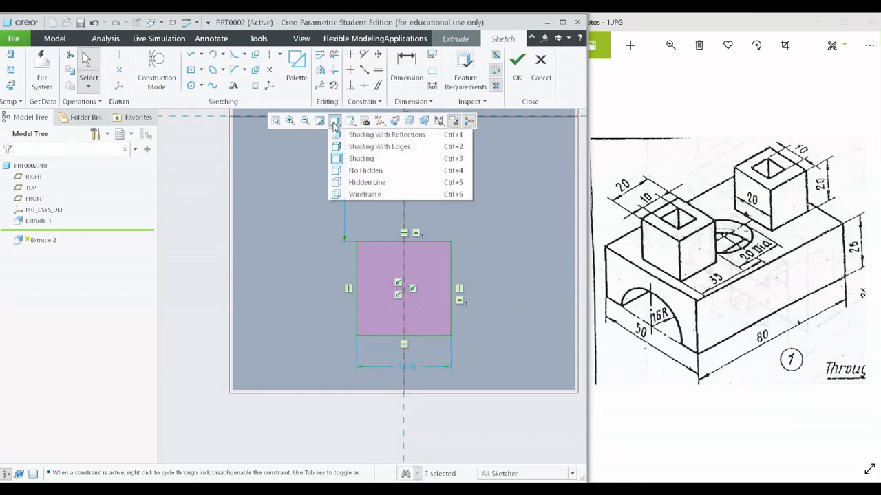
pyautogui.click(358, 170)
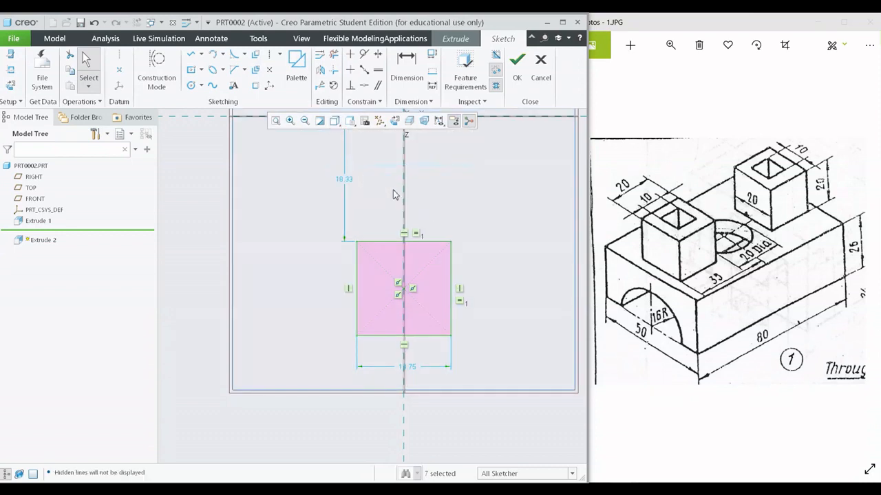
pyautogui.keyDown('shift'); pyautogui.moveTo(486, 258); pyautogui.dragTo(457, 225, button='middle'); pyautogui.keyUp('shift')
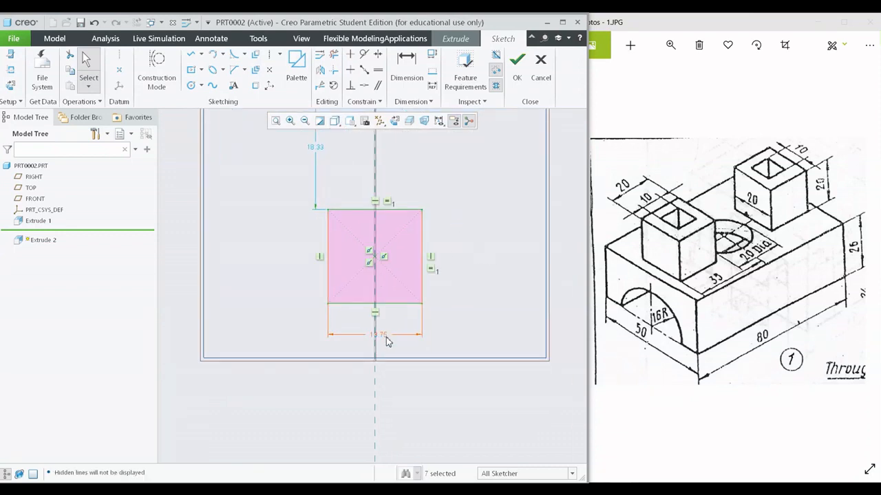
pyautogui.moveTo(386, 336)
pyautogui.mouseDown()
pyautogui.moveTo(402, 355)
pyautogui.moveTo(403, 390)
pyautogui.mouseUp()
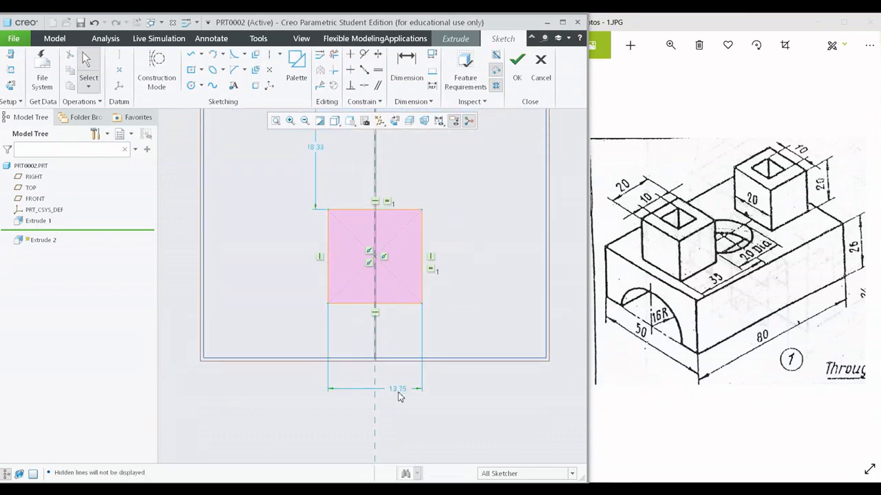
# - Set the square's width to 20
pyautogui.doubleClick(404, 389)
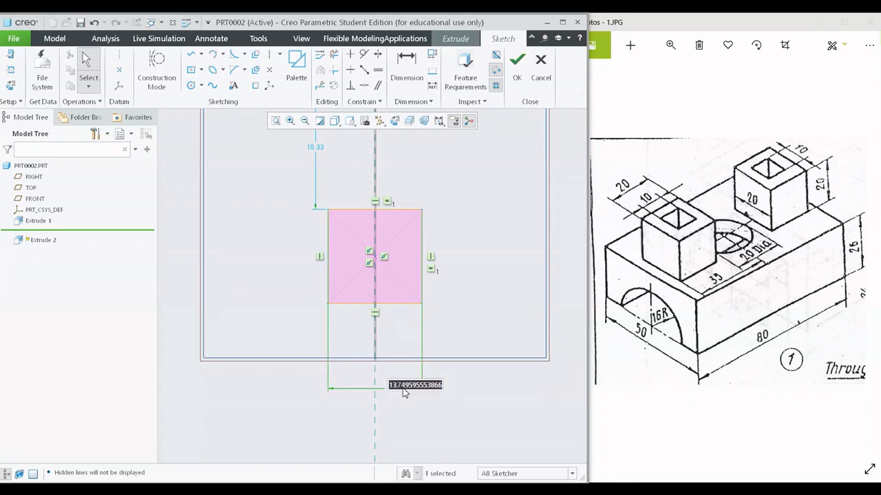
pyautogui.write('20')
pyautogui.press('Return')
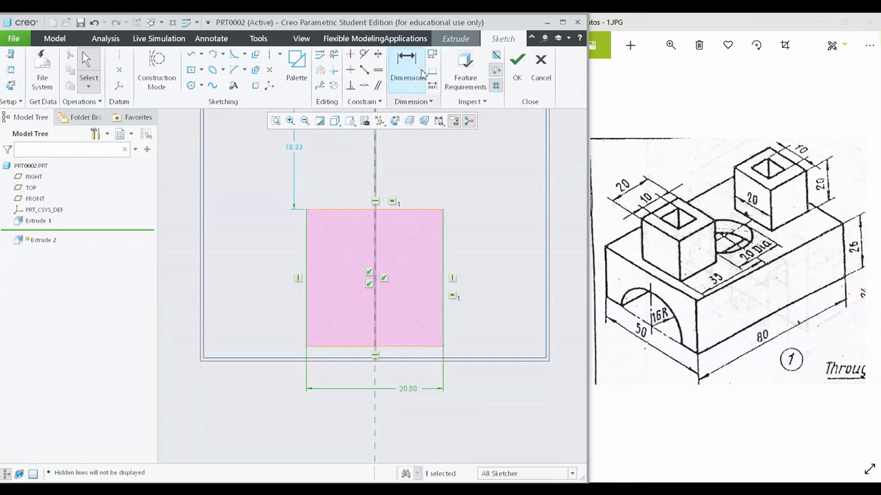
# - Examine the boss and hole position dimensions in the reference drawing and compare them with the sketched square on the block
pyautogui.scroll(1, 438, 257)
pyautogui.keyDown('shift'); pyautogui.moveTo(421, 244); pyautogui.dragTo(413, 314, button='middle'); pyautogui.keyUp('shift')
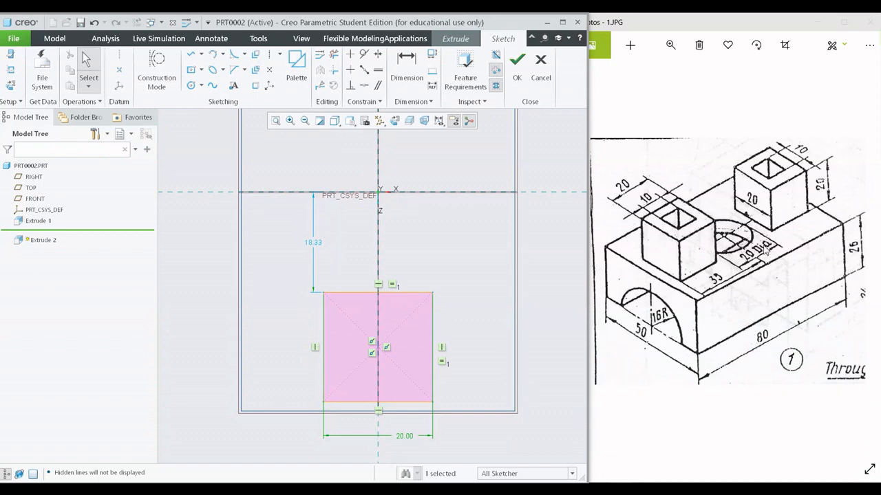
pyautogui.click(734, 276)
pyautogui.scroll(5, 735, 276)
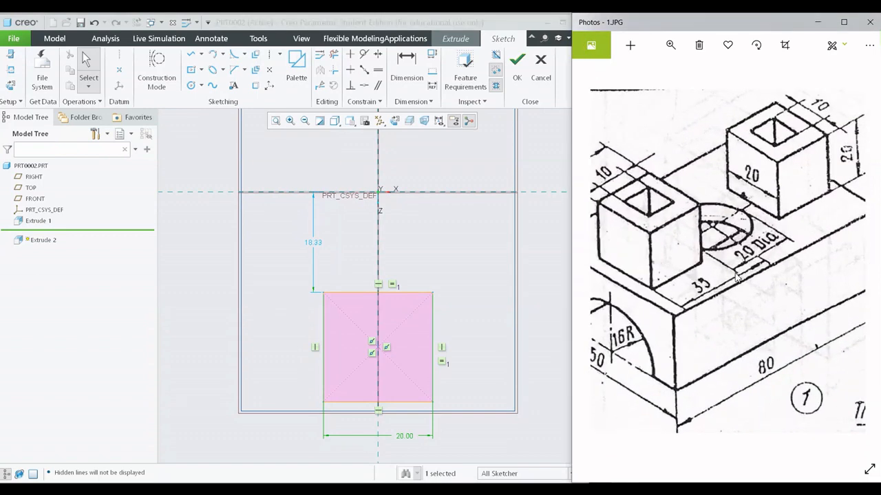
pyautogui.moveTo(748, 297); pyautogui.dragTo(763, 298)
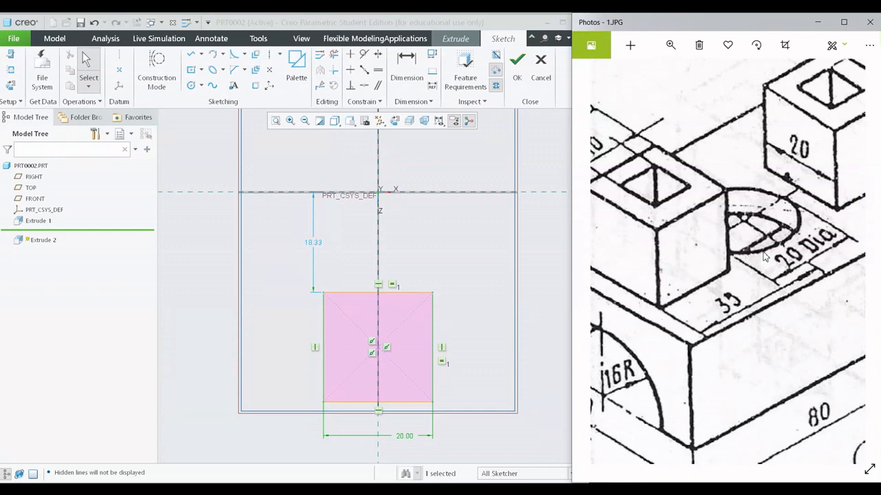
pyautogui.scroll(-3, 759, 244)
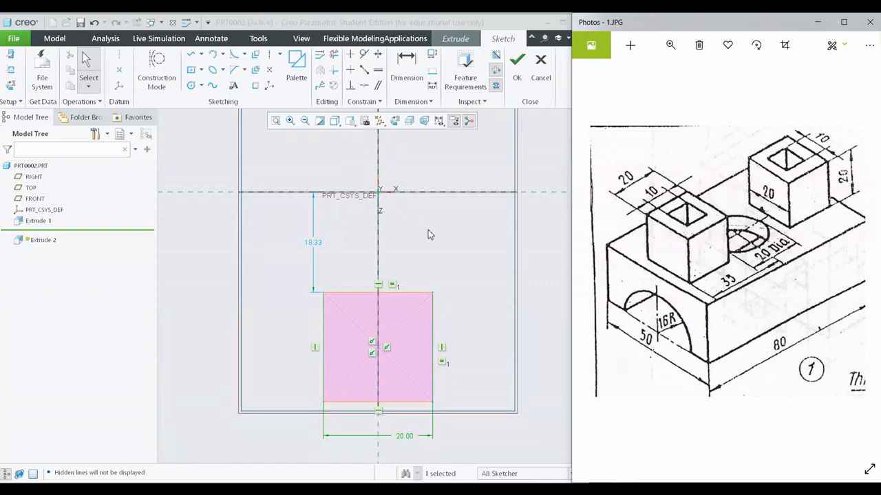
pyautogui.scroll(-3, 429, 232)
pyautogui.moveTo(431, 232); pyautogui.dragTo(423, 296, button='middle')
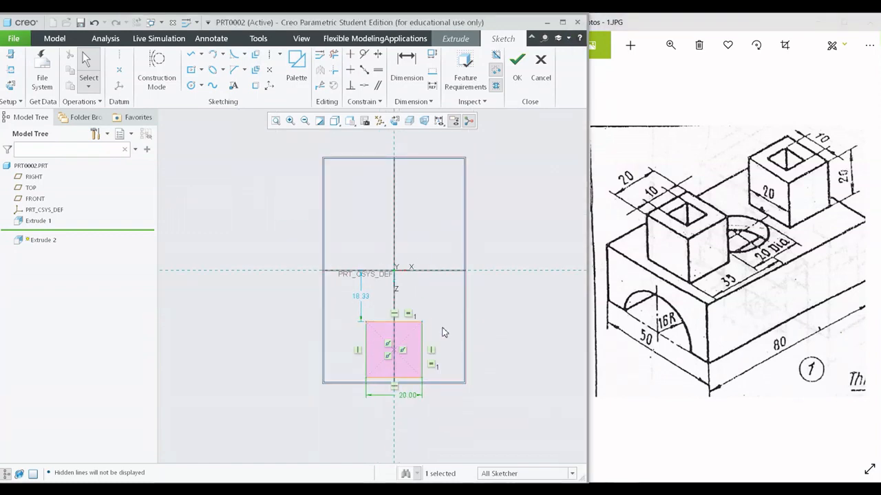
pyautogui.moveTo(442, 332)
pyautogui.mouseDown(button='middle')
pyautogui.moveTo(432, 289)
pyautogui.moveTo(403, 264)
pyautogui.moveTo(415, 300)
pyautogui.mouseUp(button='middle')
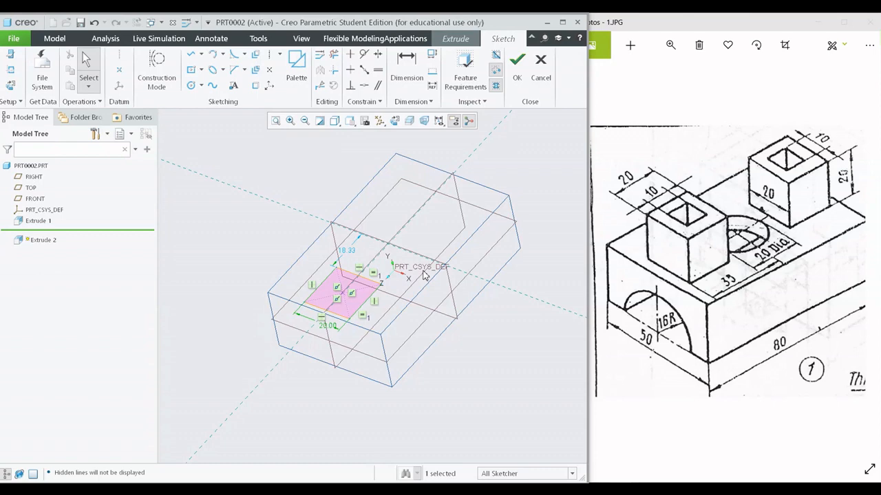
# - Discard the square's sketch and cancel the new extrusion
pyautogui.click(541, 67)
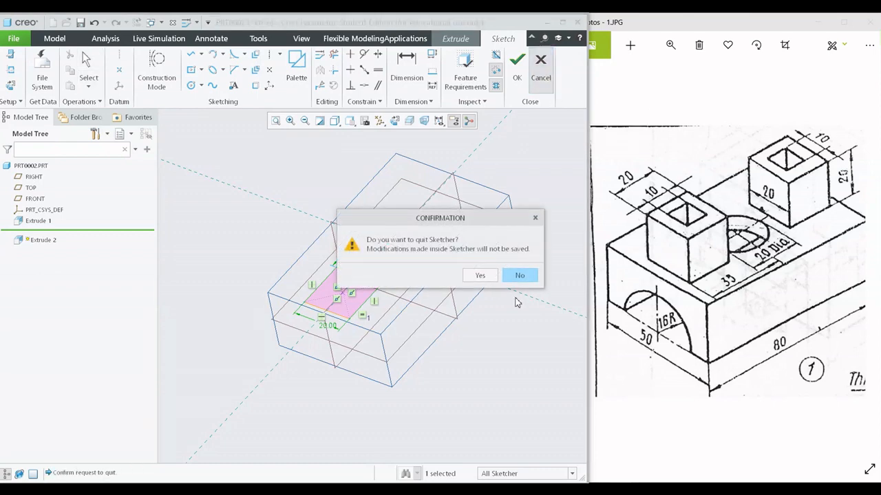
pyautogui.click(480, 275)
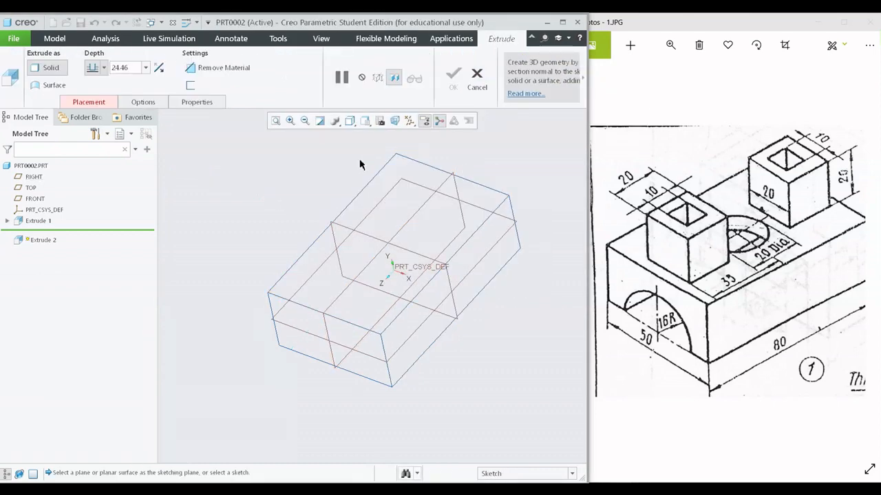
pyautogui.click(474, 73)
# - Open the block's extrusion for redefinition and switch the display style to Shading
pyautogui.click(38, 221)
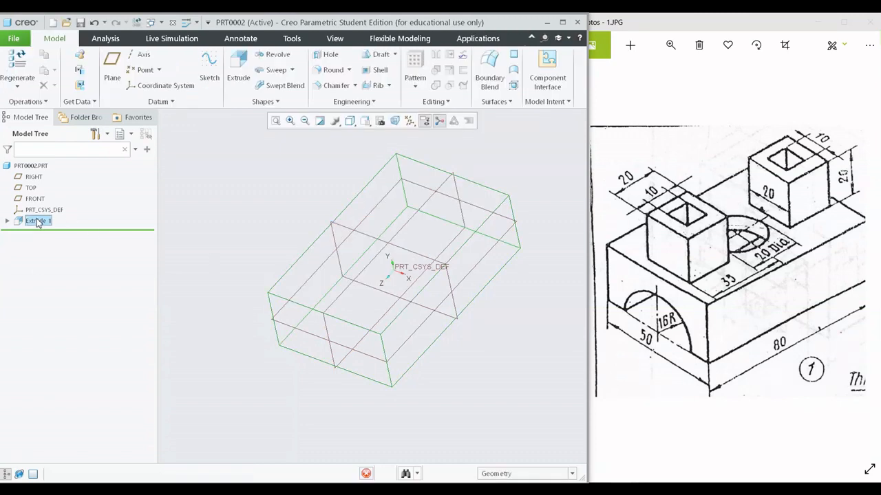
pyautogui.click(56, 159)
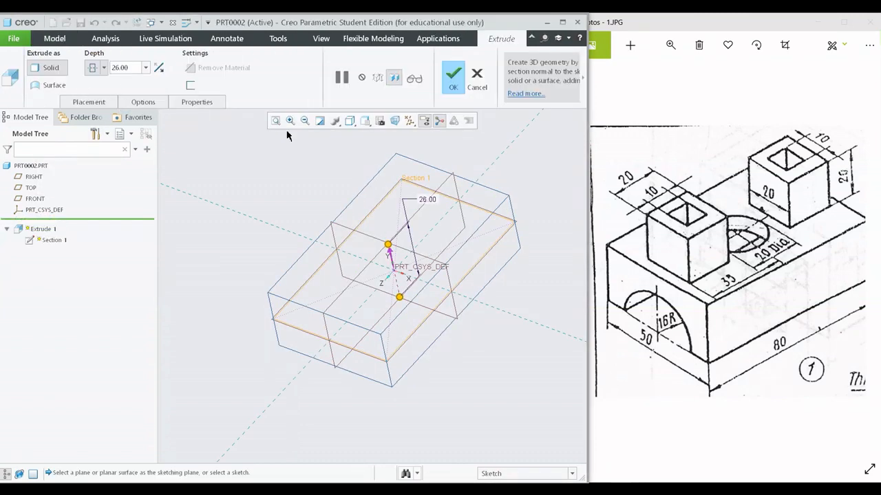
pyautogui.click(349, 120)
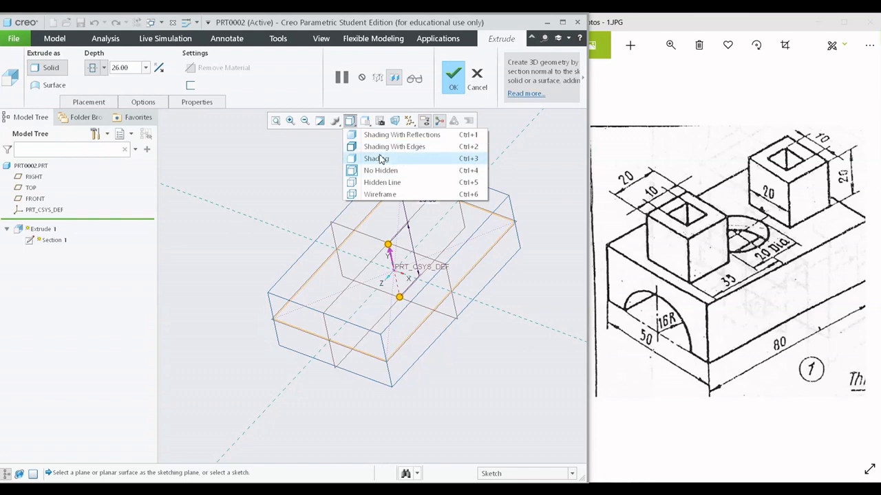
pyautogui.click(381, 159)
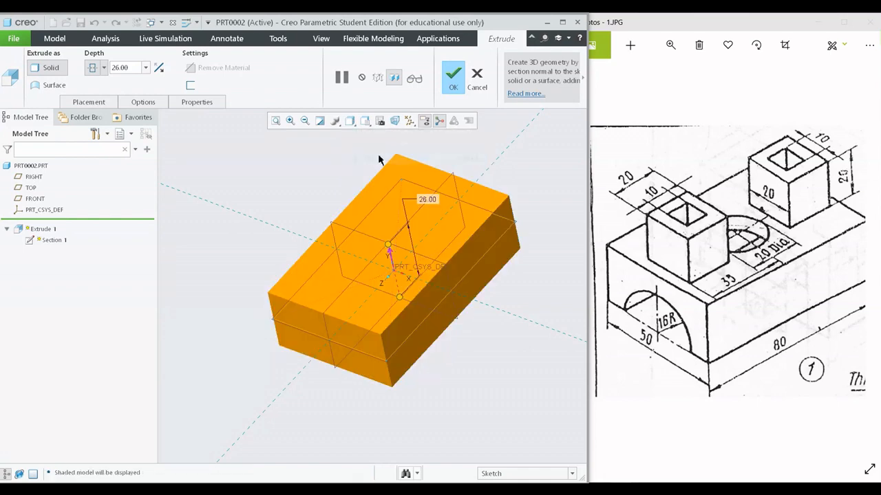
# - Try a one-sided depth for the block, restore its symmetric depth option and accept the feature
pyautogui.click(103, 67)
pyautogui.click(96, 90)
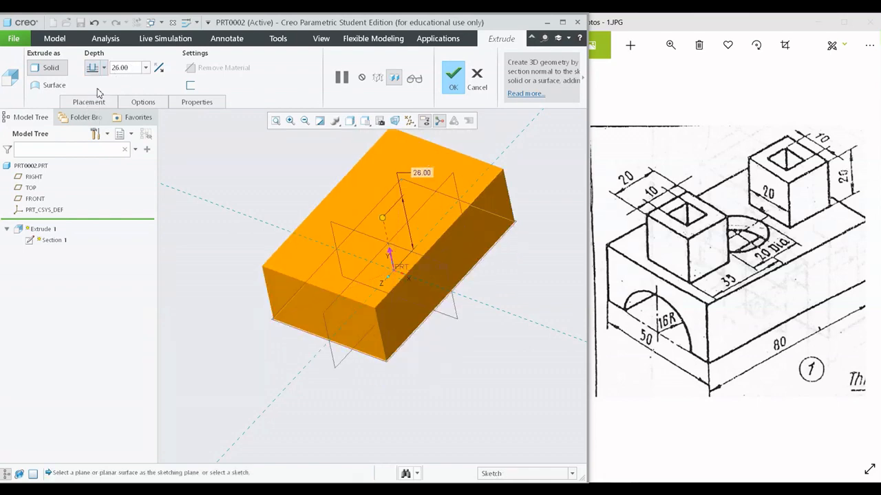
pyautogui.click(104, 69)
pyautogui.click(96, 101)
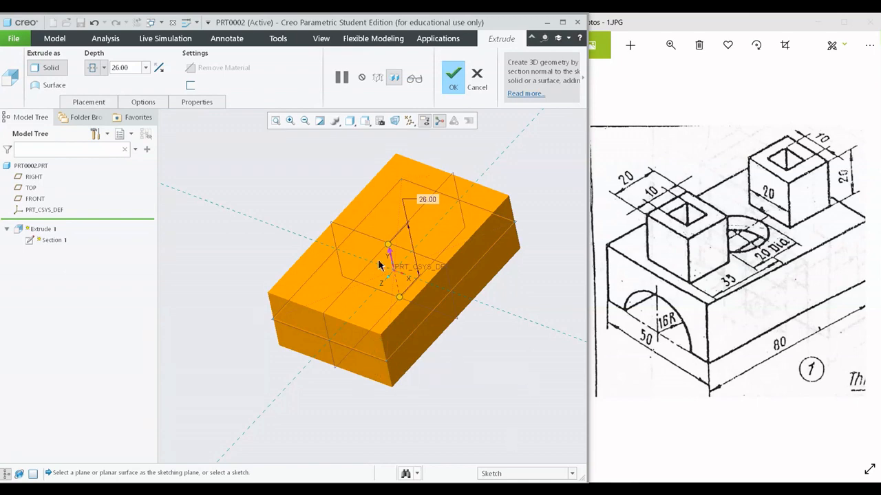
pyautogui.click(453, 75)
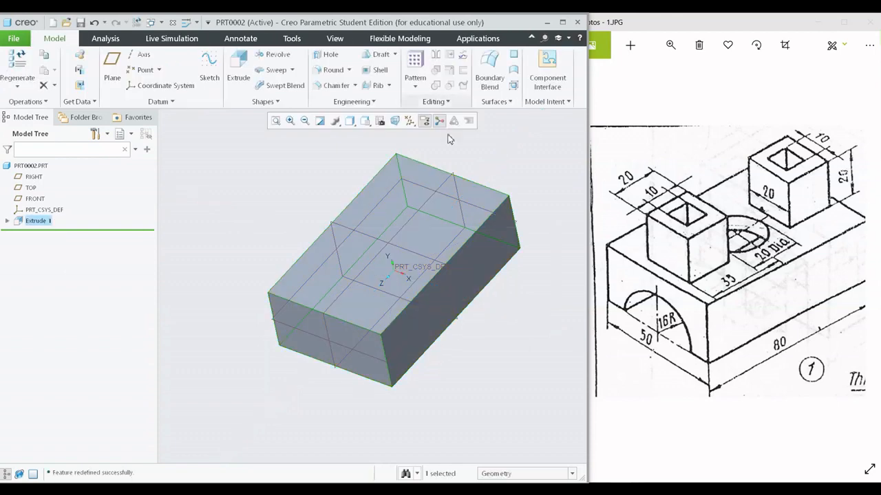
pyautogui.click(57, 239)
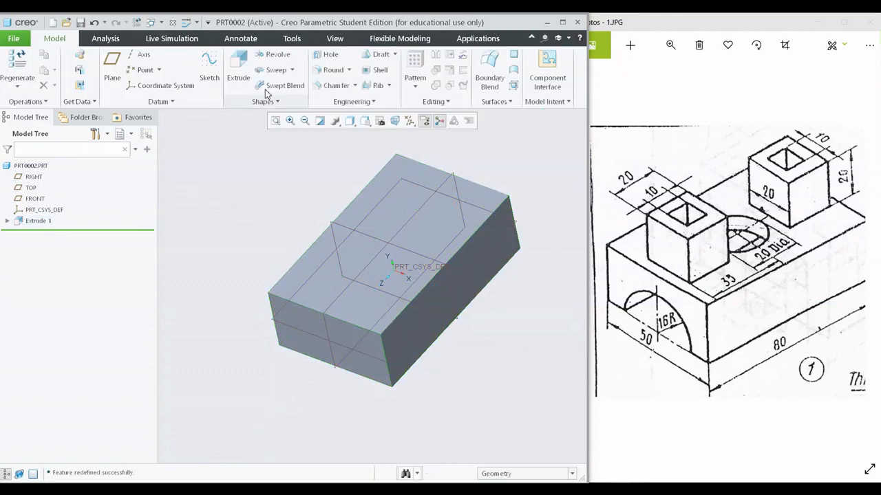
pyautogui.click(238, 69)
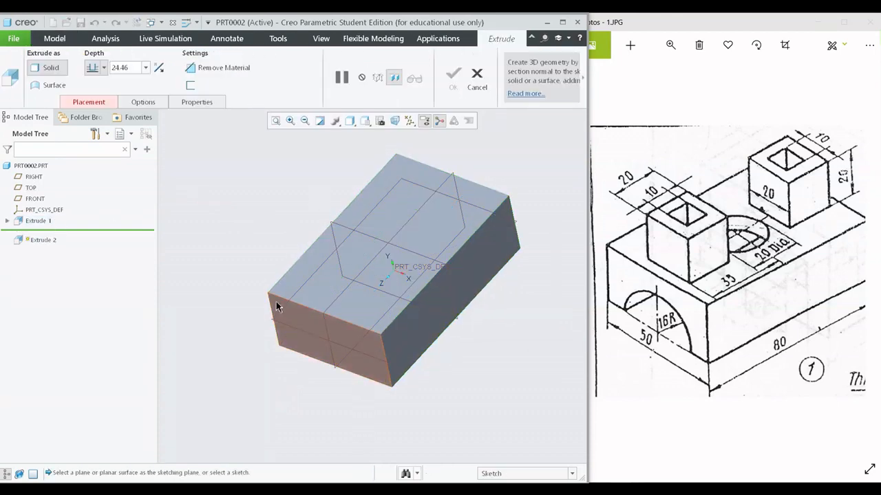
pyautogui.click(472, 87)
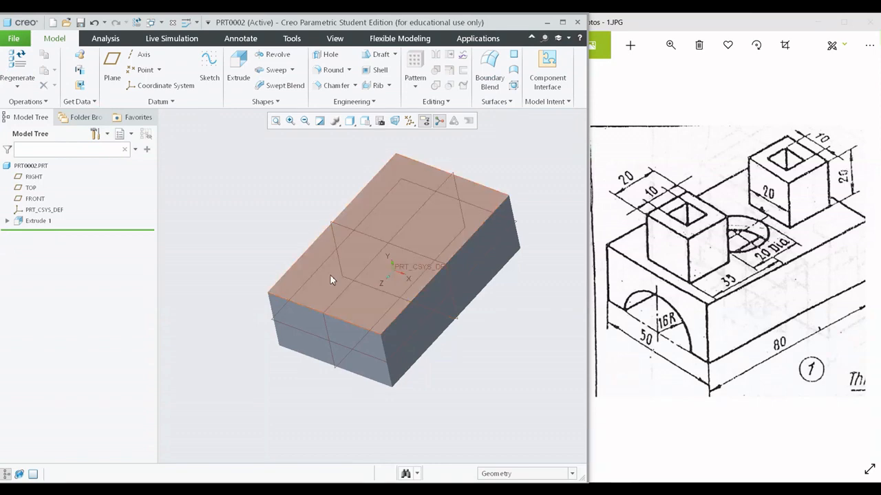
# - Start an extrusion sketch on the block's top face and orient the view to the sketch plane
pyautogui.click(241, 73)
pyautogui.click(449, 225)
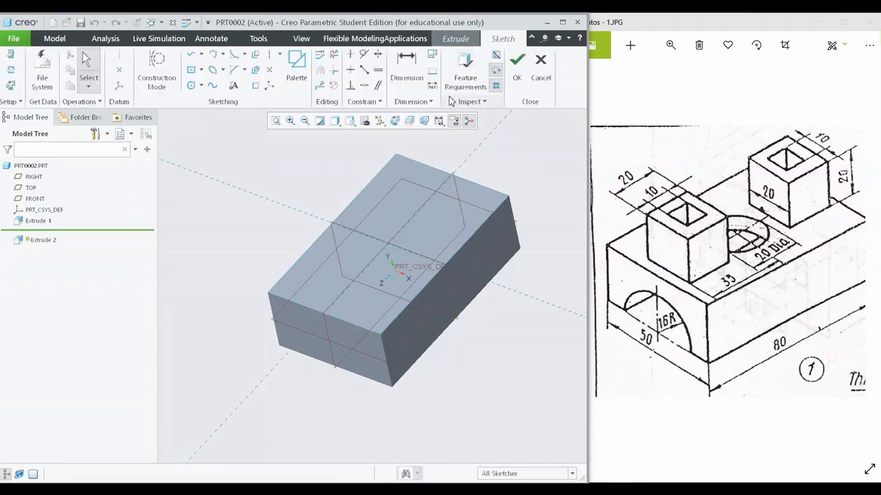
pyautogui.click(398, 124)
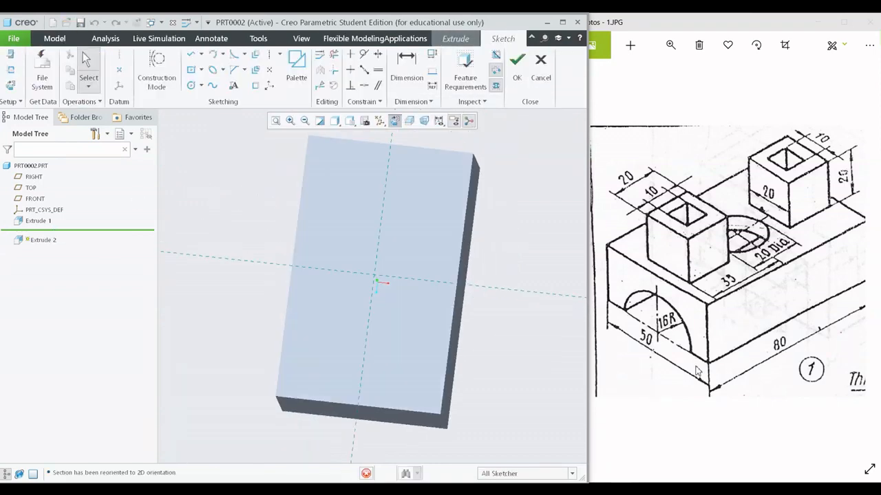
pyautogui.scroll(1, 355, 289)
pyautogui.scroll(-2, 324, 285)
pyautogui.moveTo(411, 311)
pyautogui.mouseDown(button='middle')
pyautogui.moveTo(365, 247)
pyautogui.moveTo(389, 305)
pyautogui.moveTo(376, 353)
pyautogui.moveTo(411, 305)
pyautogui.mouseUp(button='middle')
pyautogui.scroll(3, 424, 325)
pyautogui.scroll(-1, 417, 326)
pyautogui.scroll(1, 410, 305)
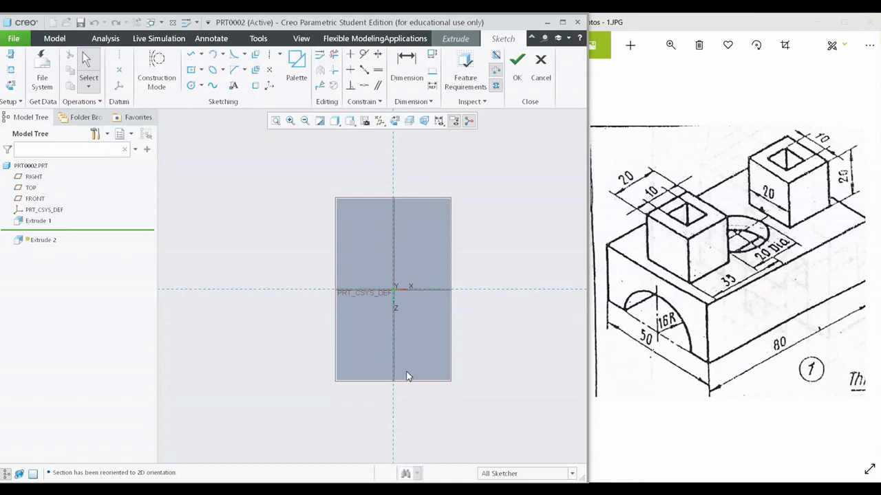
pyautogui.scroll(-2, 386, 382)
# - Sketch a square about 13 mm wide, centred on the vertical reference line near the block's front (+Z) edge
pyautogui.click(191, 70)
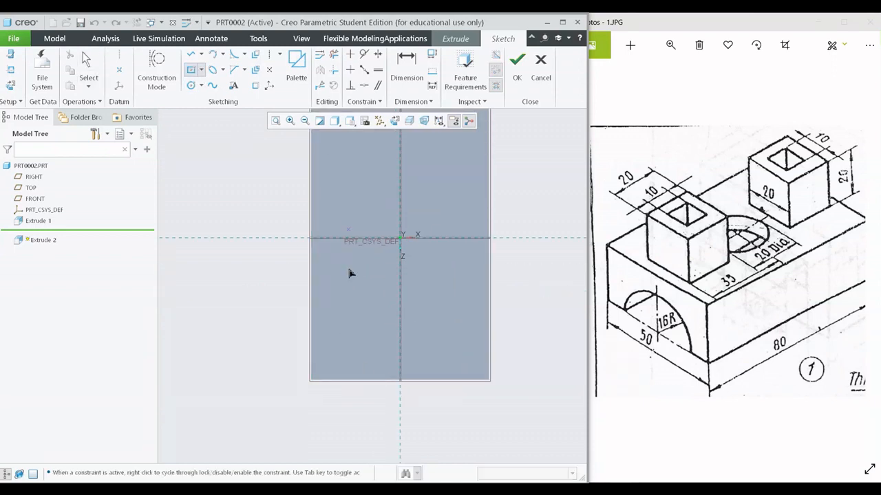
pyautogui.click(401, 343)
pyautogui.click(423, 321)
pyautogui.middleClick(487, 304)
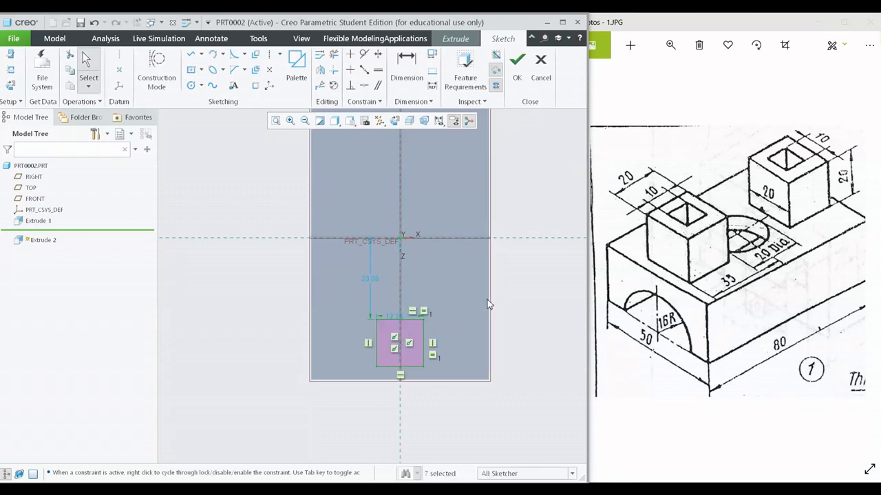
# - Switch the display style to No Hidden and set the sketched square's width to 20 mm
pyautogui.click(395, 121)
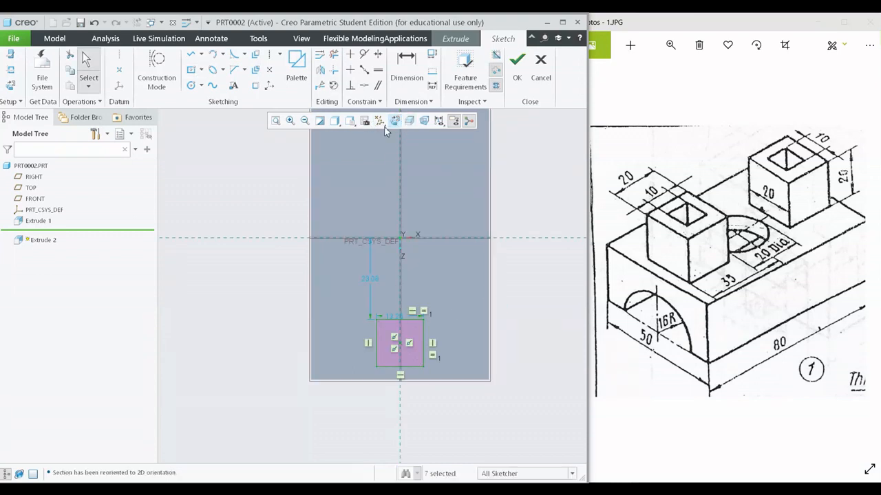
pyautogui.click(335, 122)
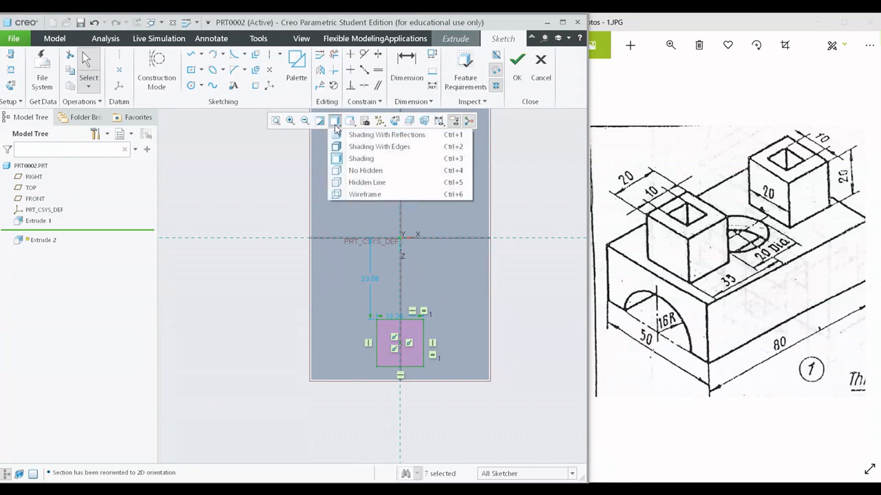
pyautogui.click(364, 170)
pyautogui.scroll(-4, 444, 372)
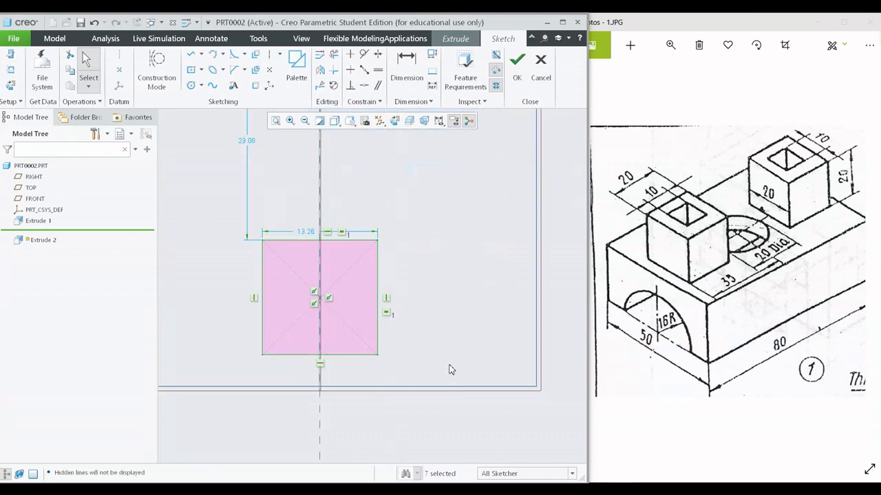
pyautogui.doubleClick(329, 227)
pyautogui.write('20')
pyautogui.press('Return')
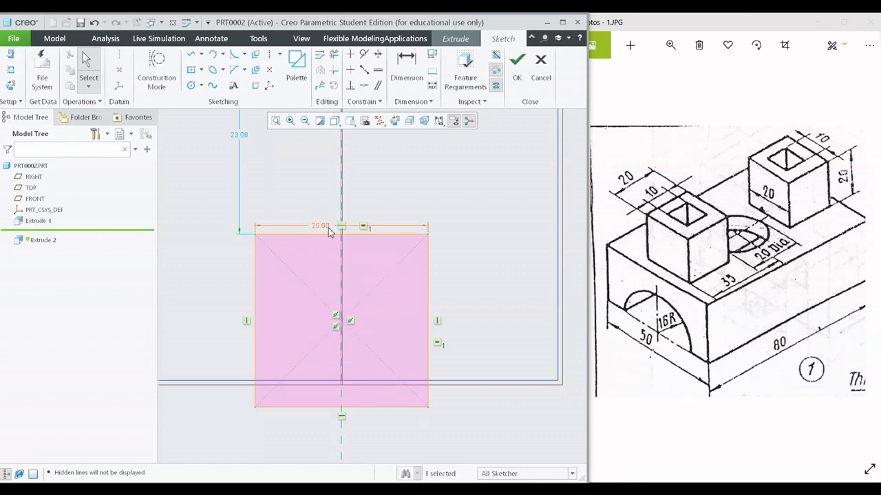
# - Dimension the square's outer edge at 35 mm from the horizontal reference line
pyautogui.scroll(3, 328, 228)
pyautogui.keyDown('shift'); pyautogui.moveTo(360, 228); pyautogui.dragTo(350, 280, button='middle'); pyautogui.keyUp('shift')
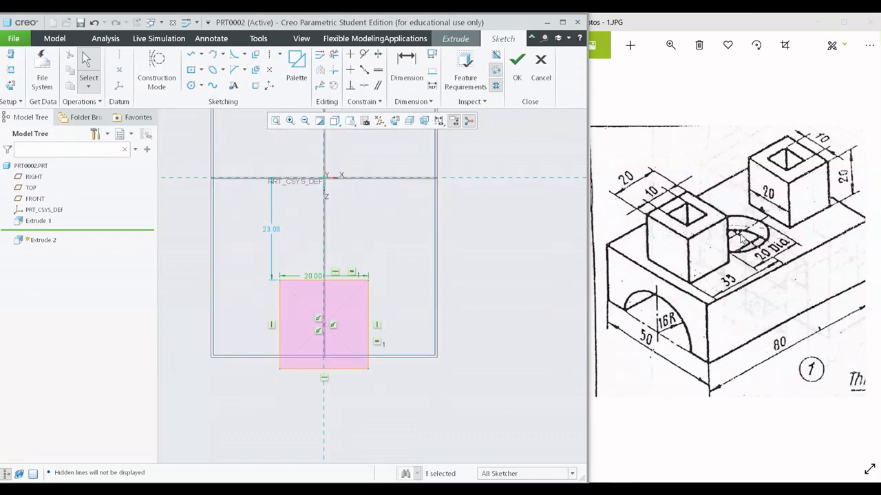
pyautogui.keyDown('shift'); pyautogui.moveTo(487, 174); pyautogui.dragTo(485, 219, button='middle'); pyautogui.keyUp('shift')
pyautogui.scroll(2, 391, 220)
pyautogui.click(406, 65)
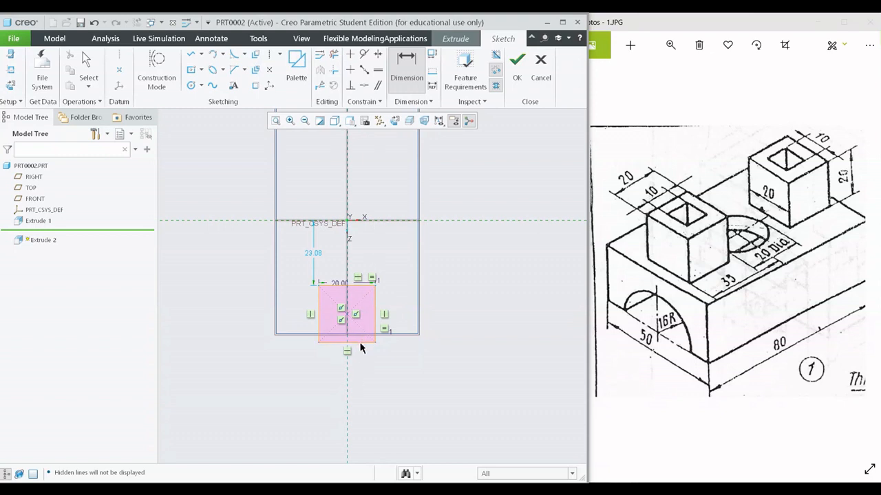
pyautogui.middleClick(296, 285)
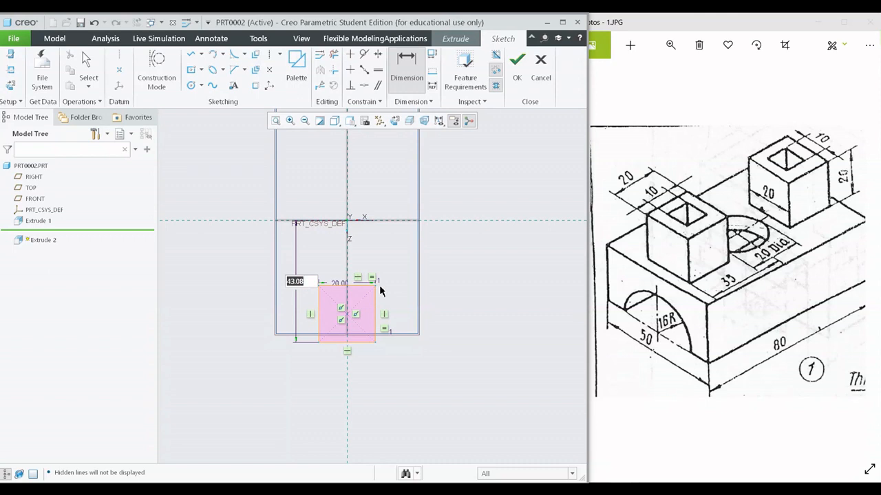
pyautogui.write('35')
pyautogui.press('Return')
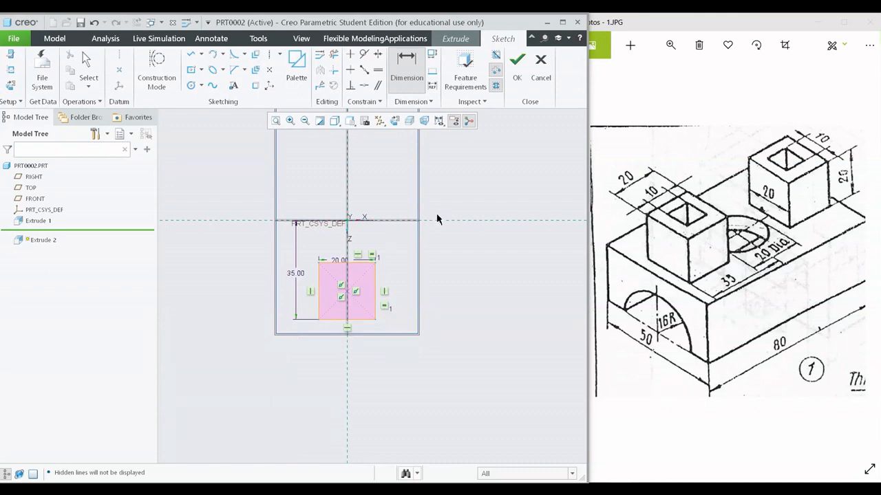
# - Finish the boss sketch and switch the display style to Shading to preview the extrusion on the block
pyautogui.scroll(-4, 330, 291)
pyautogui.scroll(5, 324, 295)
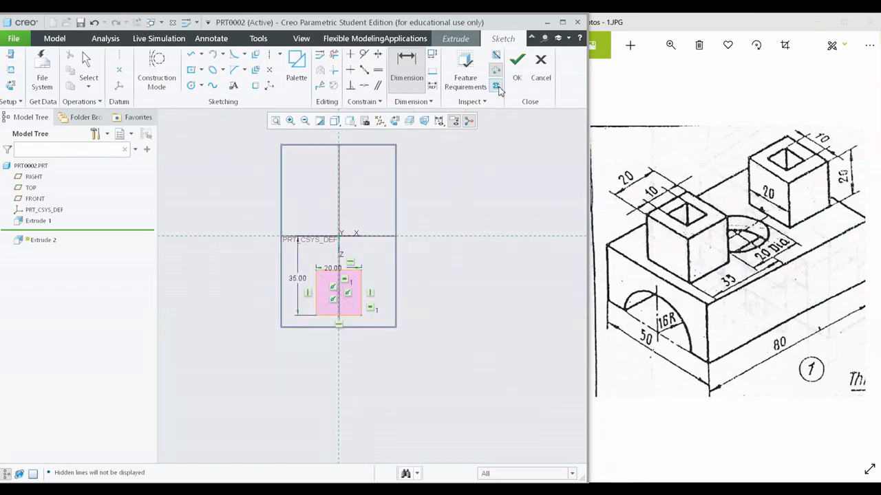
pyautogui.click(517, 67)
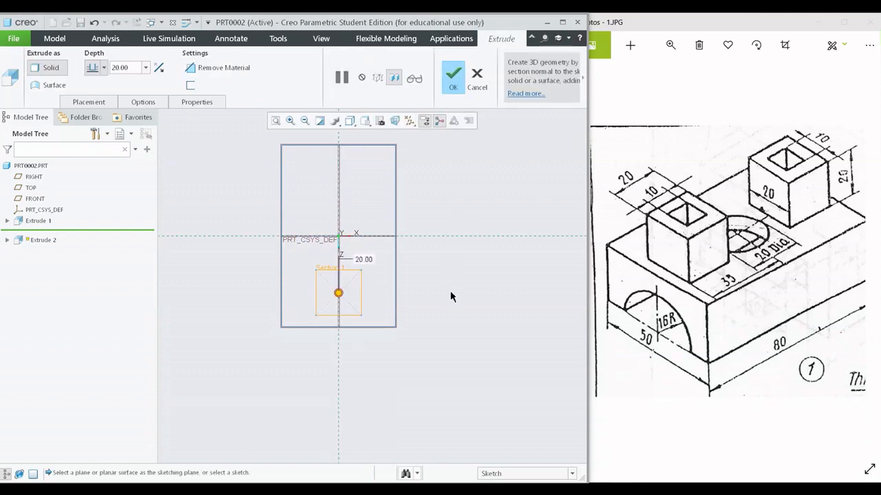
pyautogui.click(350, 122)
pyautogui.click(368, 158)
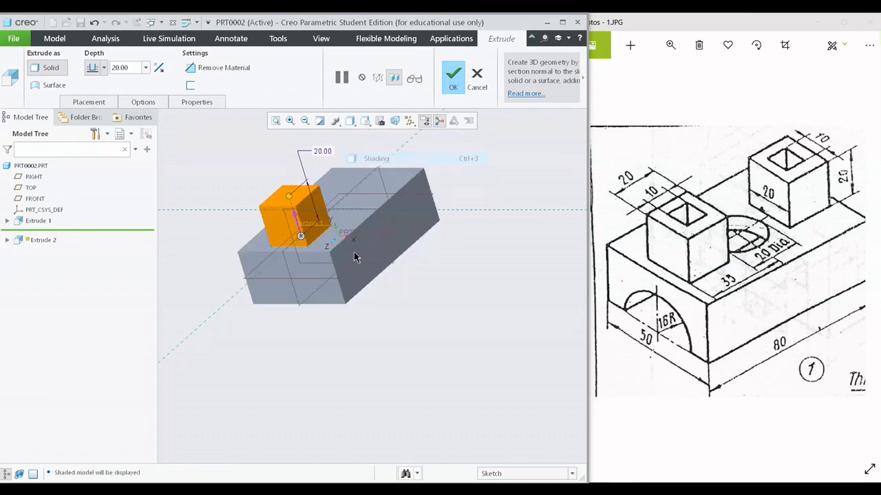
pyautogui.moveTo(355, 257)
pyautogui.mouseDown(button='middle')
pyautogui.moveTo(361, 308)
pyautogui.moveTo(393, 291)
pyautogui.moveTo(356, 291)
pyautogui.mouseUp(button='middle')
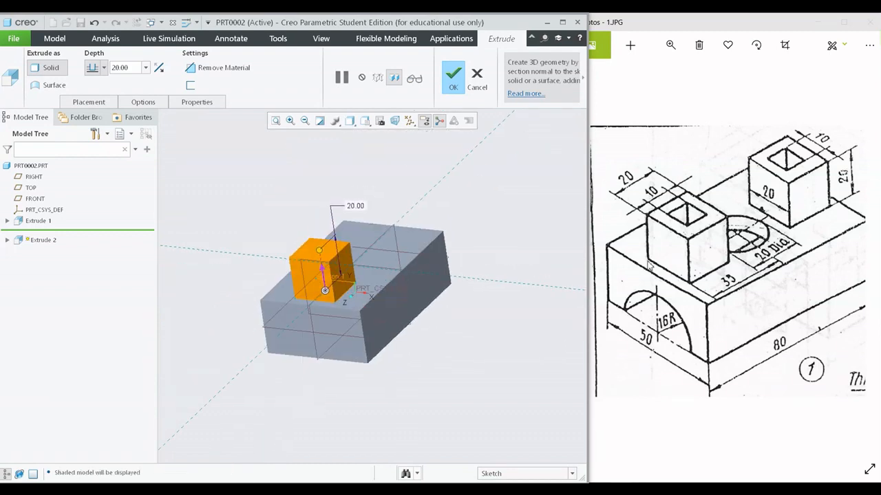
pyautogui.keyDown('shift'); pyautogui.moveTo(519, 248); pyautogui.dragTo(481, 274, button='middle'); pyautogui.keyUp('shift')
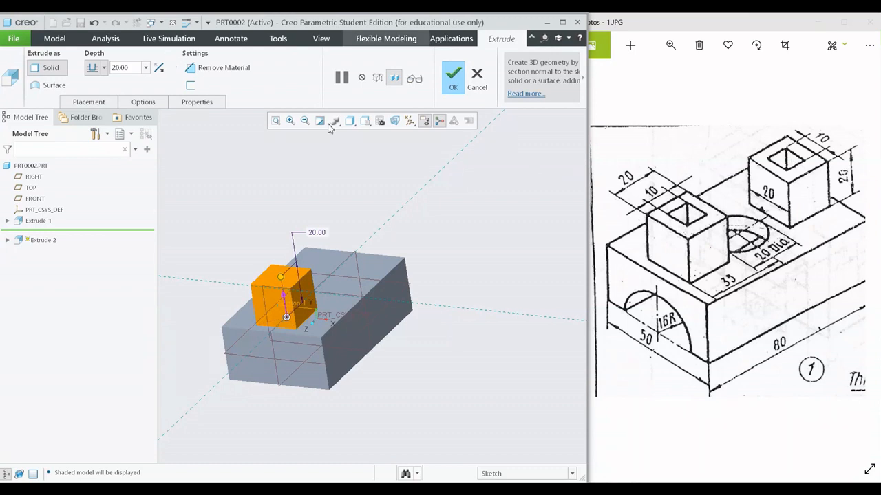
# - Try the opposite depth direction for the boss, restore the upward direction and accept the 20 mm extrusion
pyautogui.click(158, 68)
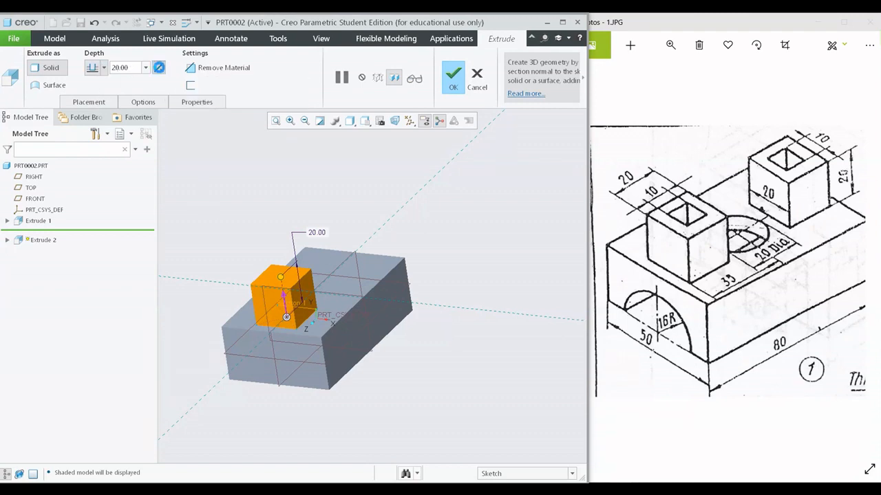
pyautogui.click(158, 68)
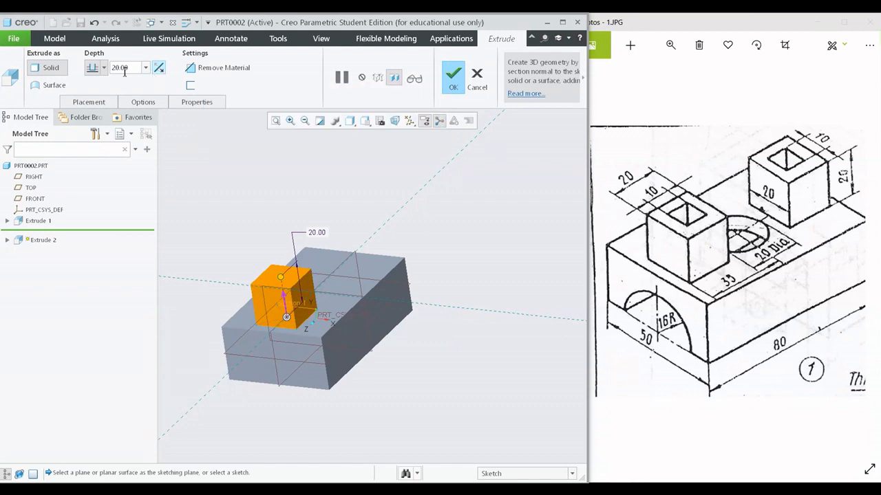
pyautogui.click(453, 79)
# - Start another extrusion sketch on the block's top face, oriented to the sketch plane with the No Hidden display style
pyautogui.moveTo(422, 193); pyautogui.dragTo(394, 278, button='middle')
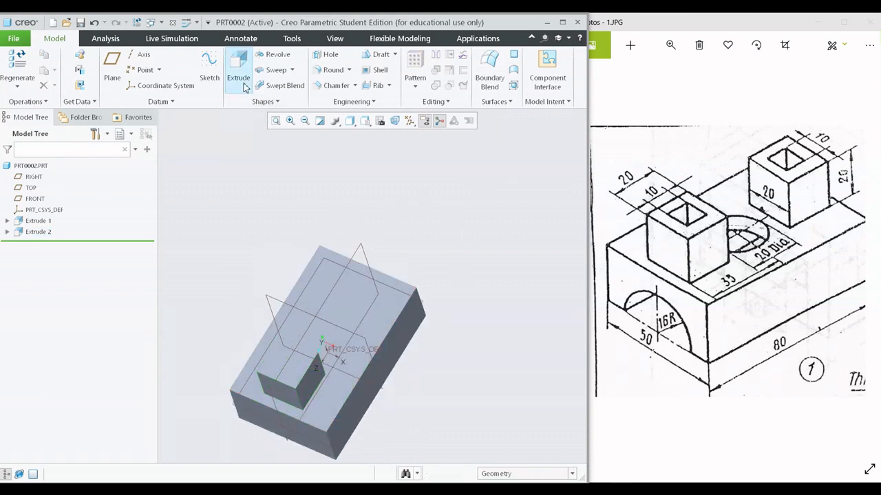
pyautogui.click(238, 68)
pyautogui.click(375, 296)
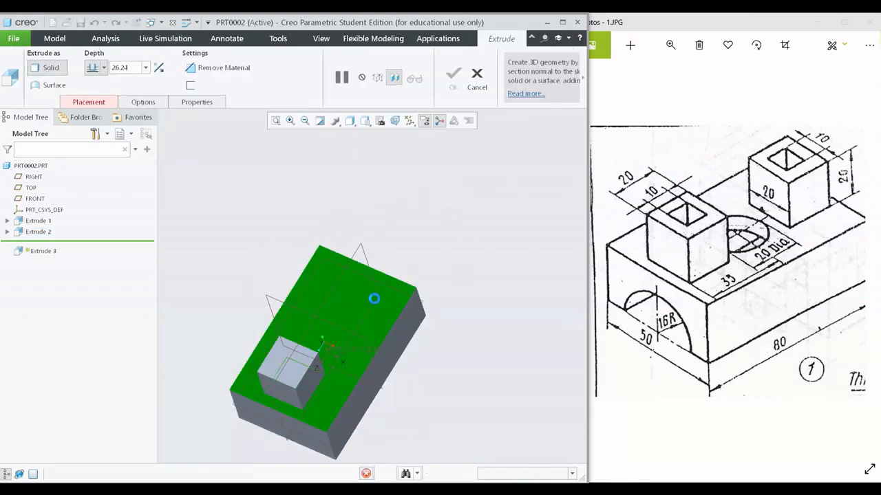
pyautogui.click(393, 121)
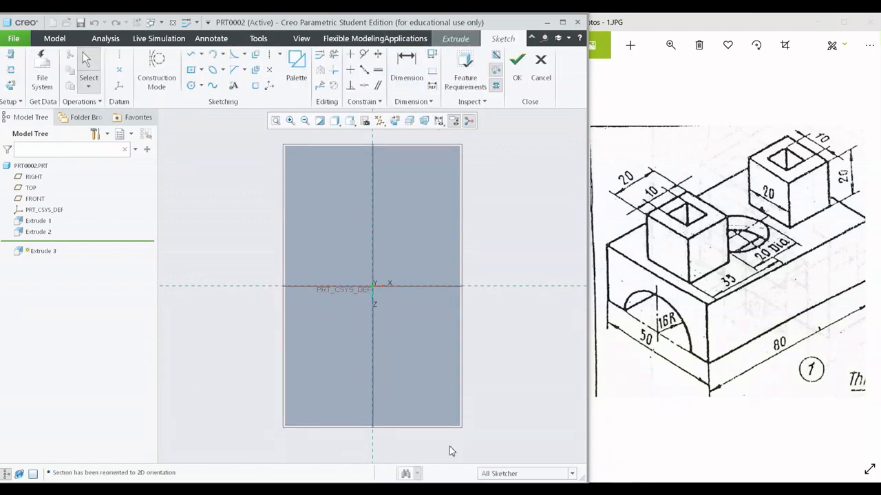
pyautogui.click(334, 121)
pyautogui.click(363, 171)
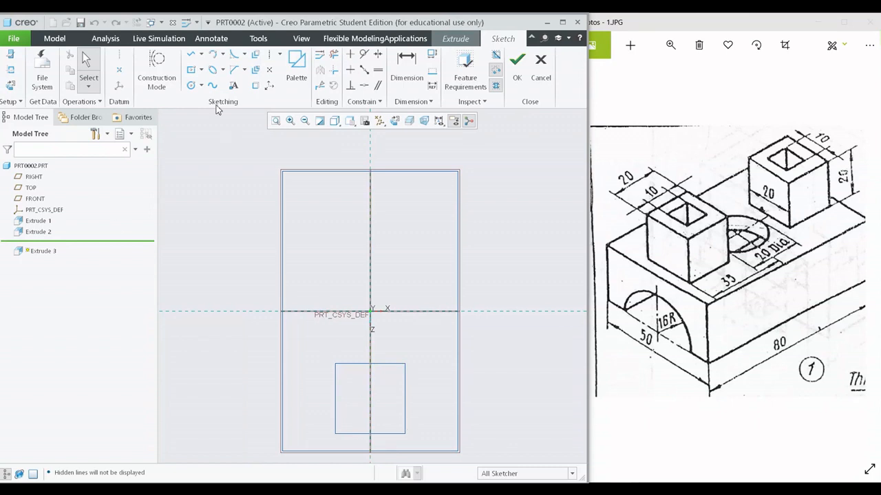
# - Sketch a square about 16 mm wide, centred on the vertical reference line near the end opposite the first boss
pyautogui.click(191, 70)
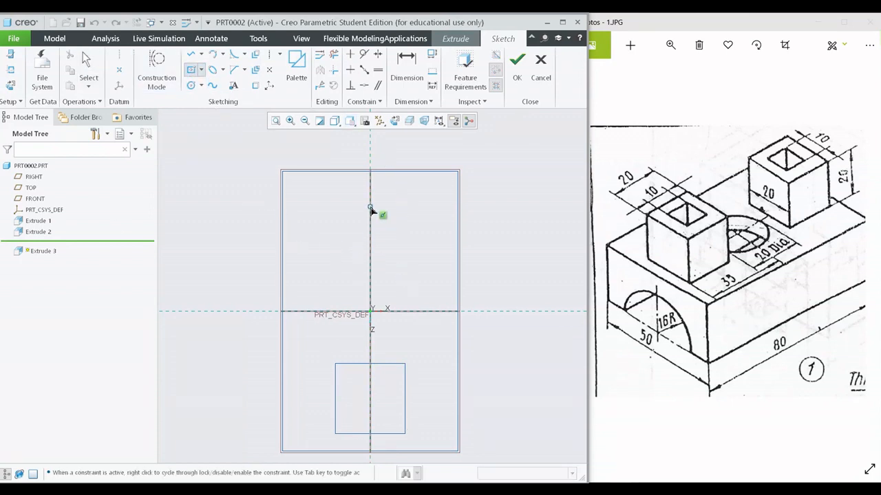
pyautogui.click(370, 212)
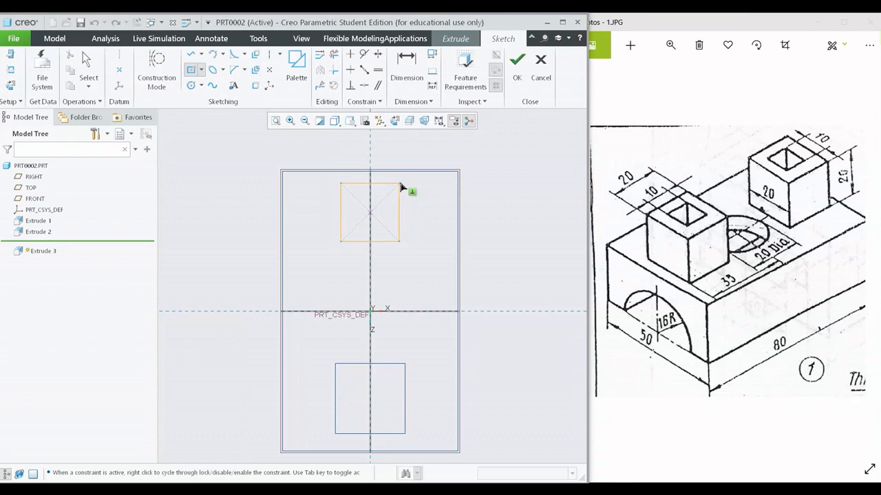
pyautogui.click(398, 185)
pyautogui.middleClick(473, 251)
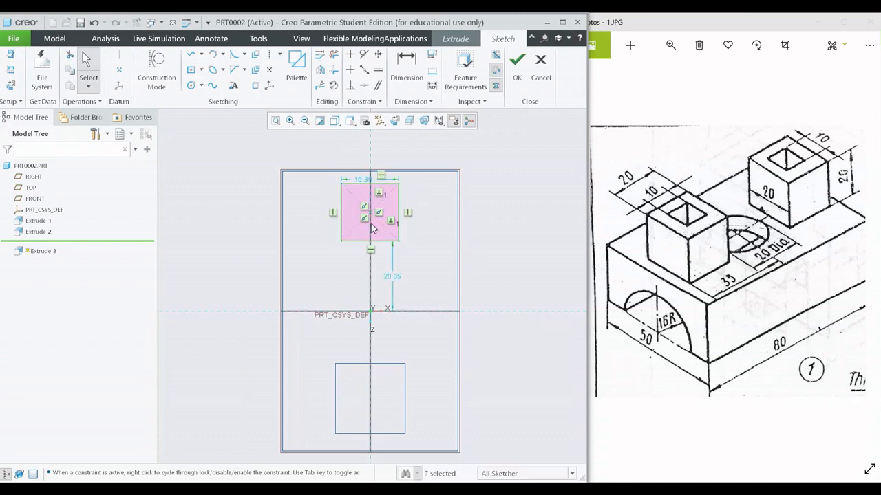
# - Set the second square's width to 20 mm
pyautogui.scroll(-3, 362, 207)
pyautogui.click(369, 147)
pyautogui.doubleClick(374, 146)
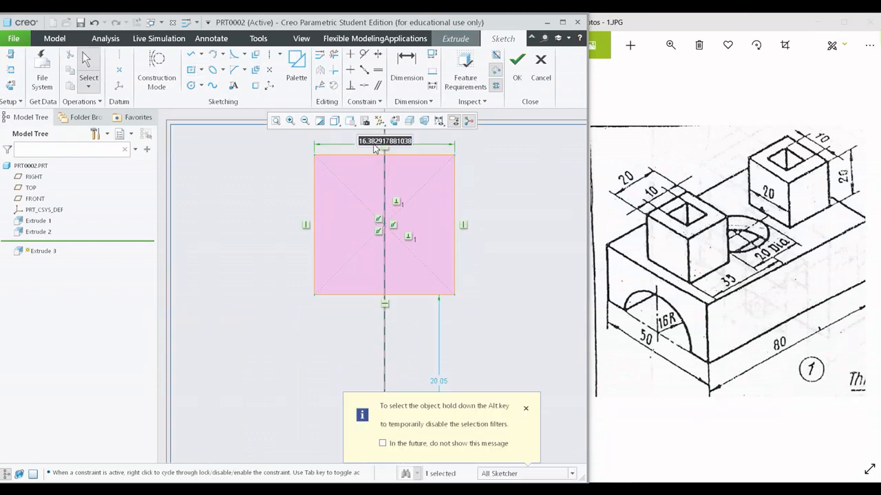
pyautogui.write('20')
pyautogui.press('Return')
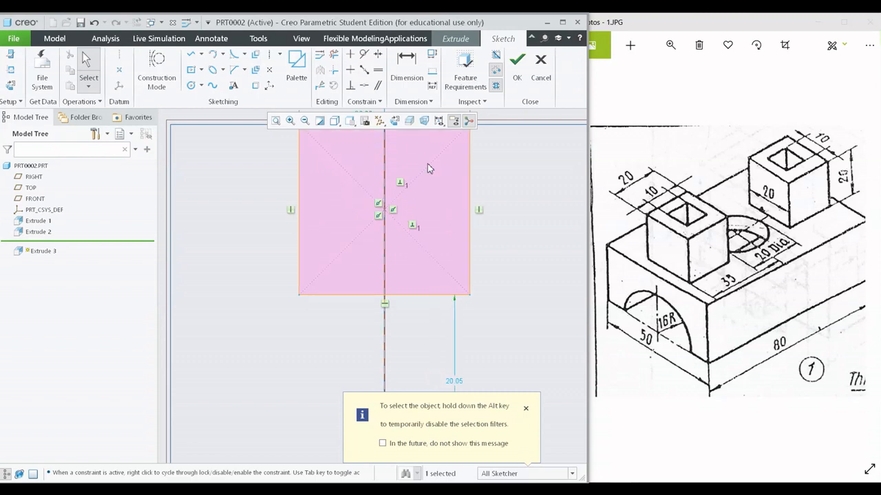
# - Dimension the second square's outer edge from the horizontal reference line and set the distance to 35 mm
pyautogui.scroll(2, 440, 193)
pyautogui.scroll(2, 448, 216)
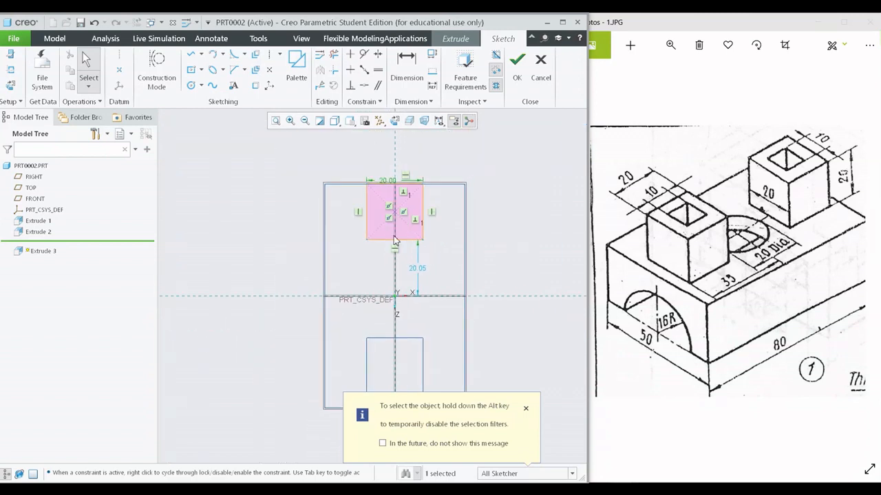
pyautogui.click(407, 66)
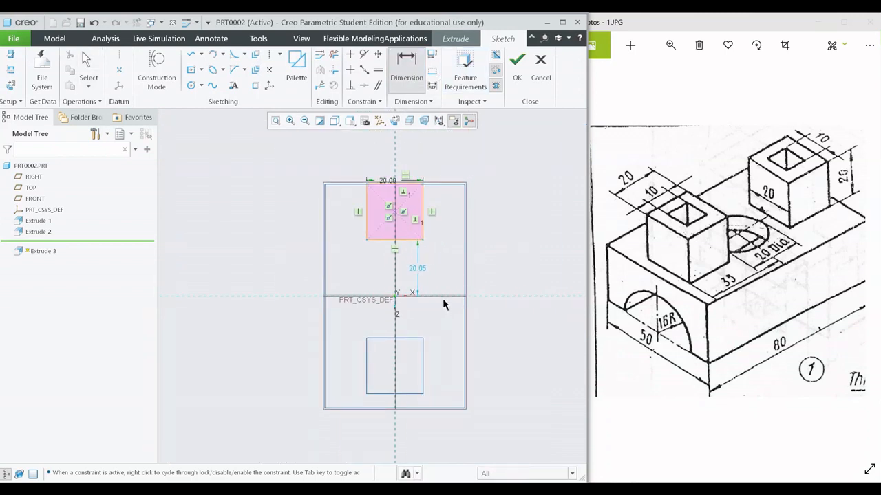
pyautogui.click(407, 184)
pyautogui.middleClick(469, 210)
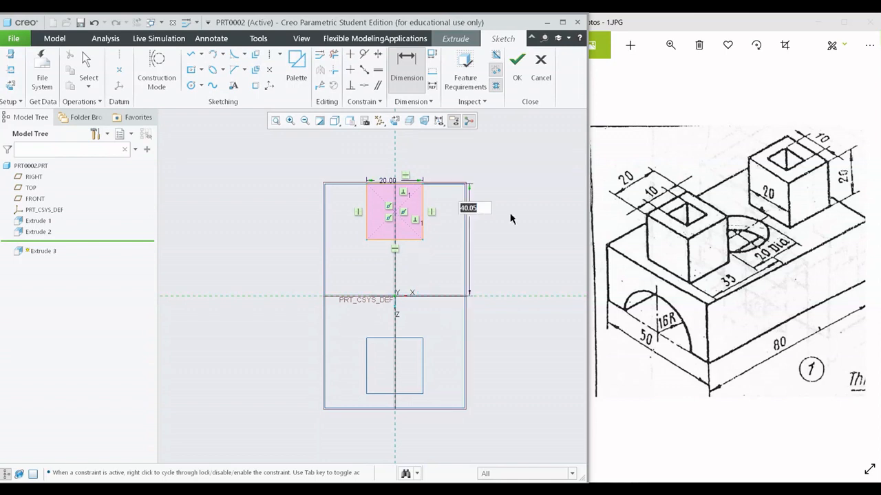
pyautogui.write('35')
pyautogui.press('Return')
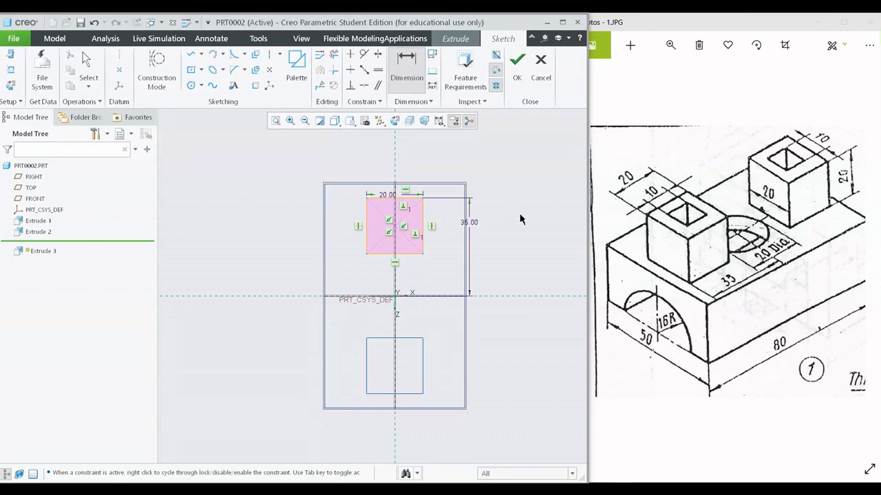
pyautogui.middleClick(518, 161)
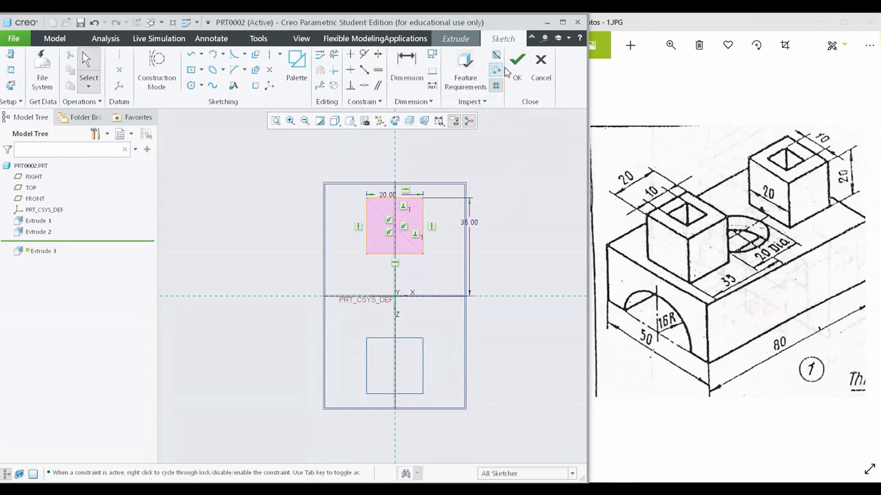
# - Finish the sketch, accept the 20 mm extrusion for the second boss and display the model with Shading
pyautogui.click(514, 68)
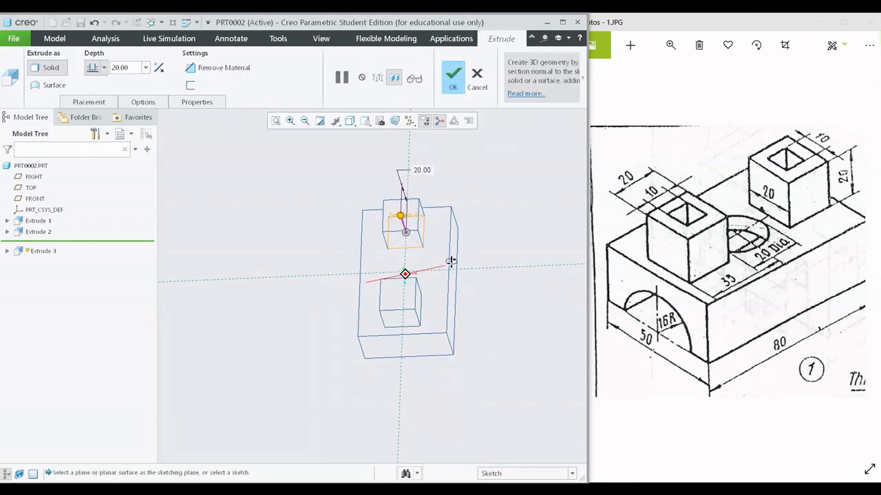
pyautogui.click(455, 77)
pyautogui.moveTo(399, 268); pyautogui.dragTo(388, 255, button='middle')
pyautogui.click(349, 121)
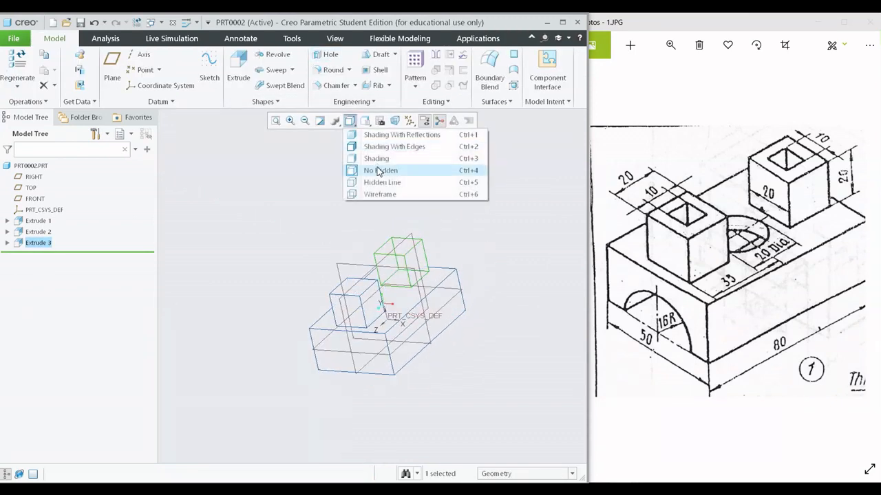
pyautogui.click(376, 159)
pyautogui.moveTo(447, 261); pyautogui.dragTo(444, 241, button='middle')
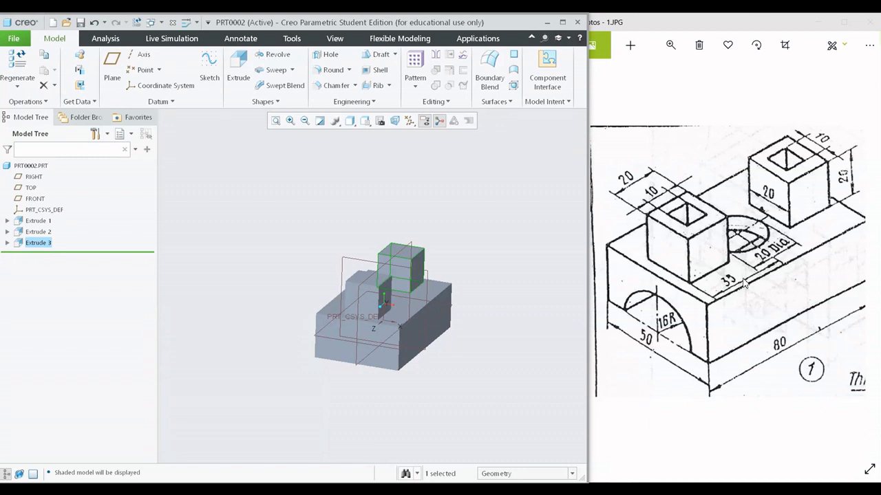
# - Compare the model with the reference drawing, deselect the second boss and display the model as Shading With Edges
pyautogui.moveTo(769, 264)
pyautogui.mouseDown()
pyautogui.moveTo(732, 270)
pyautogui.moveTo(758, 251)
pyautogui.moveTo(762, 264)
pyautogui.mouseUp()
pyautogui.moveTo(497, 261)
pyautogui.mouseDown(button='middle')
pyautogui.moveTo(471, 283)
pyautogui.moveTo(476, 239)
pyautogui.moveTo(476, 286)
pyautogui.mouseUp(button='middle')
pyautogui.scroll(-3, 456, 284)
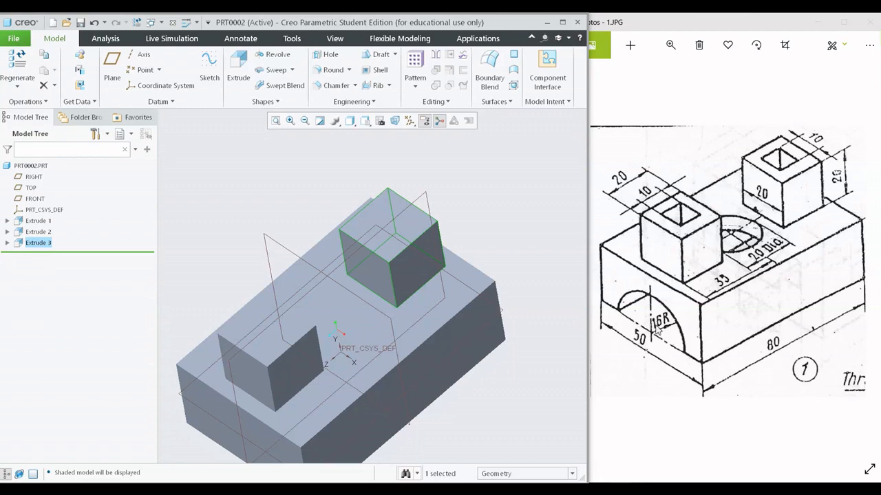
pyautogui.scroll(5, 354, 342)
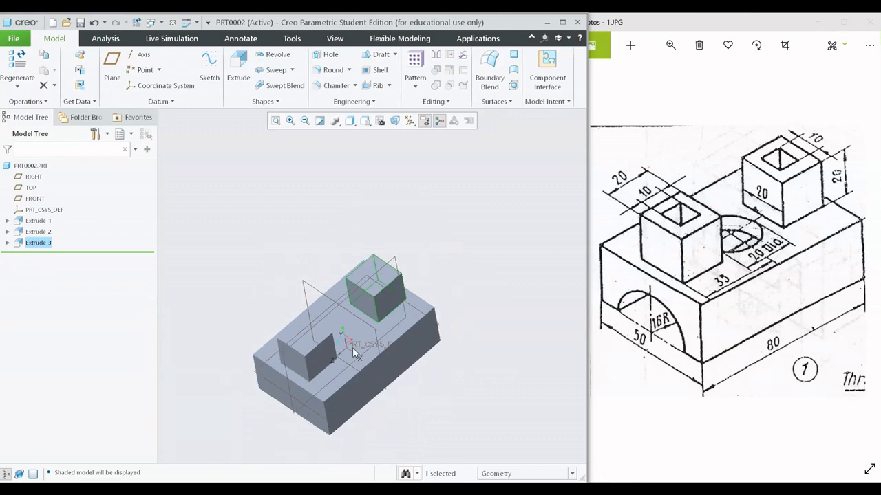
pyautogui.keyDown('shift'); pyautogui.moveTo(352, 348); pyautogui.dragTo(363, 300, button='middle'); pyautogui.keyUp('shift')
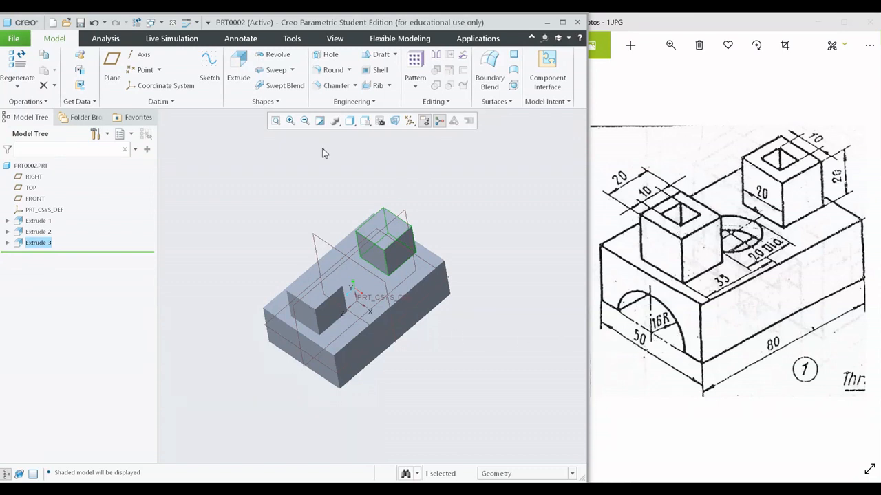
pyautogui.click(273, 230)
pyautogui.moveTo(286, 276); pyautogui.dragTo(323, 220, button='middle')
pyautogui.click(365, 121)
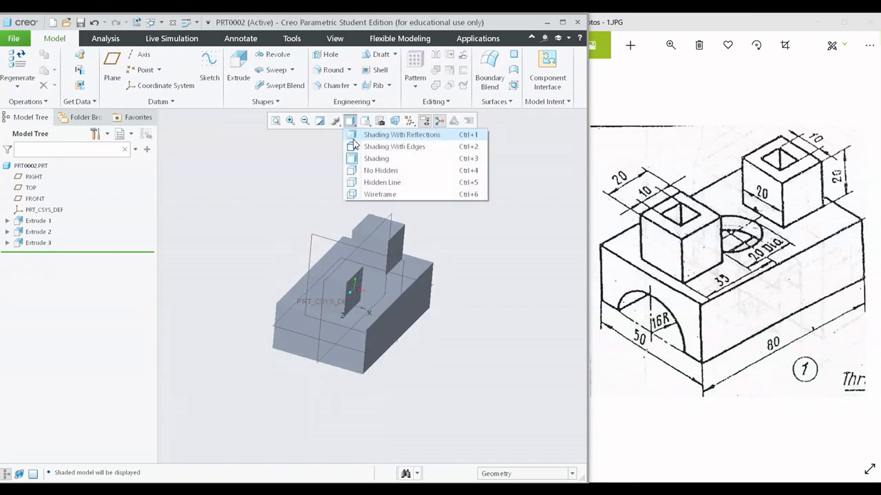
pyautogui.click(371, 146)
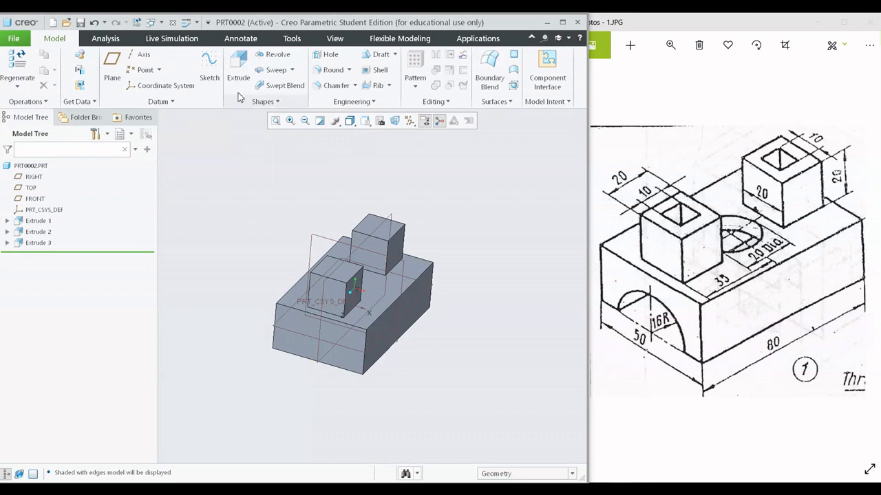
# - Start an extrusion sketch on the block's 50 mm wide front end face, oriented to the sketch plane
pyautogui.click(238, 69)
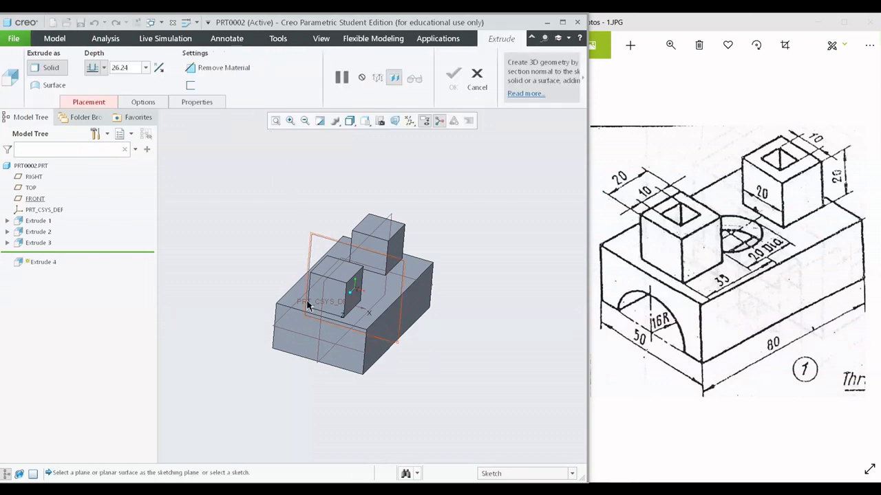
pyautogui.moveTo(382, 313); pyautogui.dragTo(355, 292, button='middle')
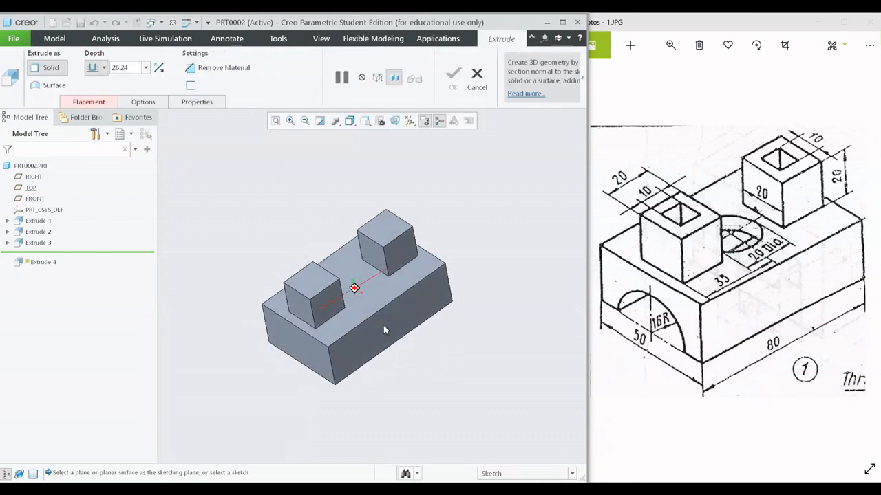
pyautogui.click(310, 350)
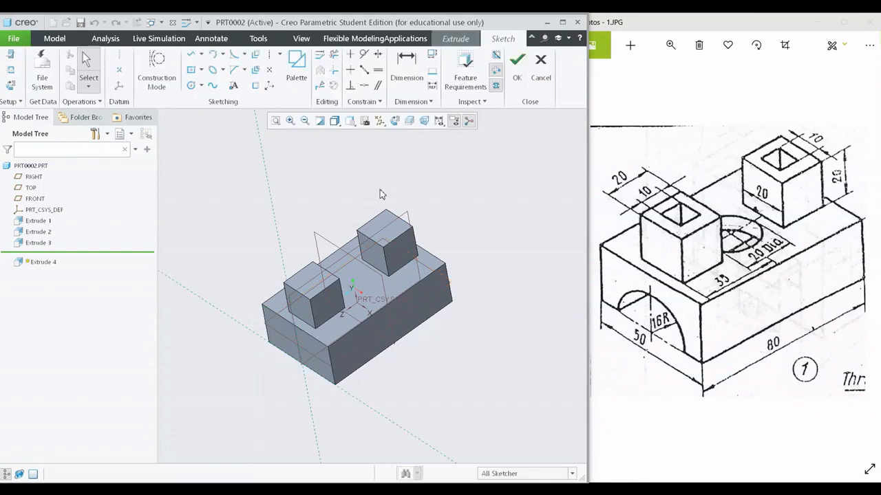
pyautogui.click(395, 121)
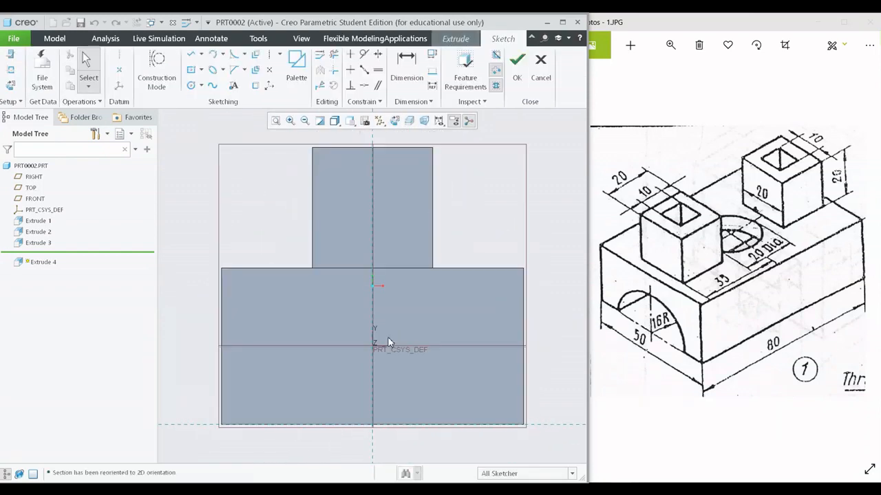
# - Sketch a Center and Ends semicircle about 9.5 mm in radius, centred on the end face's bottom edge, using the No Hidden display
pyautogui.moveTo(388, 338)
pyautogui.keyDown('shift'); pyautogui.mouseDown(button='middle')
pyautogui.moveTo(383, 287)
pyautogui.moveTo(397, 296)
pyautogui.mouseUp(button='middle'); pyautogui.keyUp('shift')
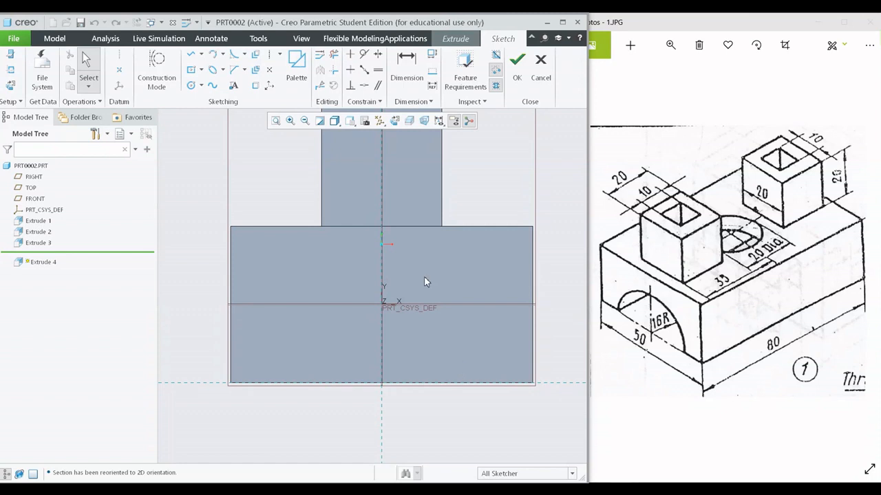
pyautogui.click(222, 55)
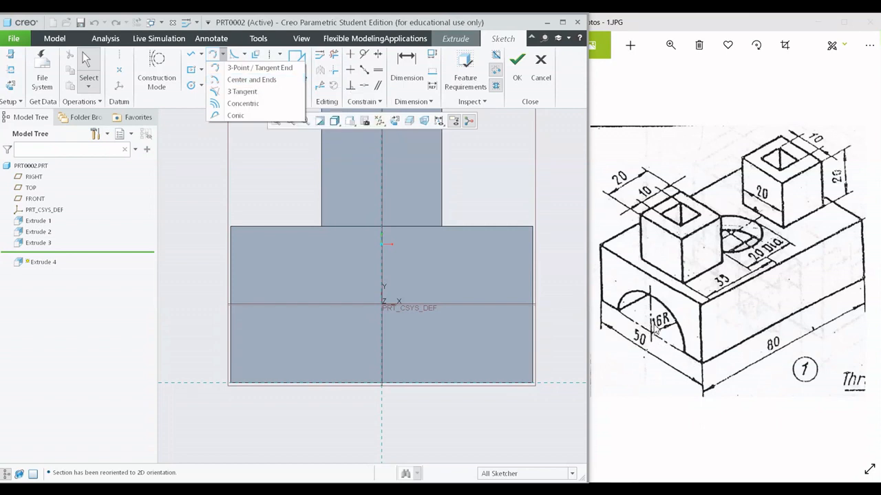
pyautogui.click(233, 81)
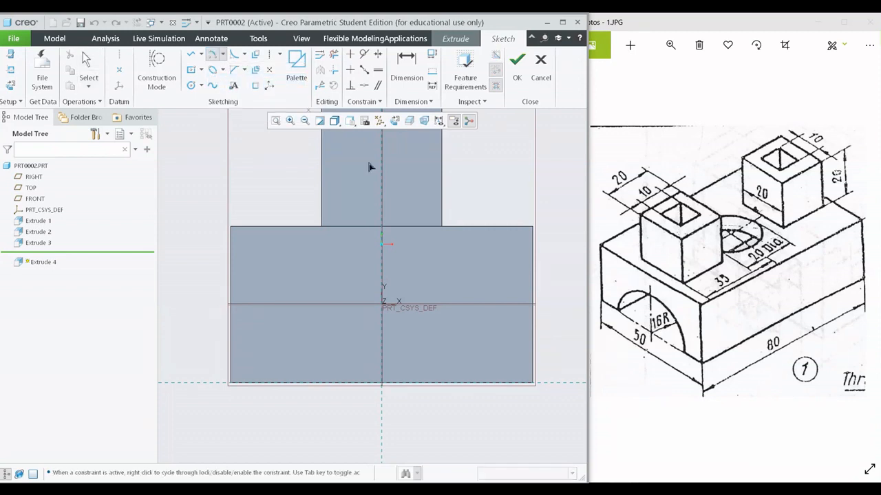
pyautogui.click(383, 384)
pyautogui.click(335, 121)
pyautogui.click(354, 158)
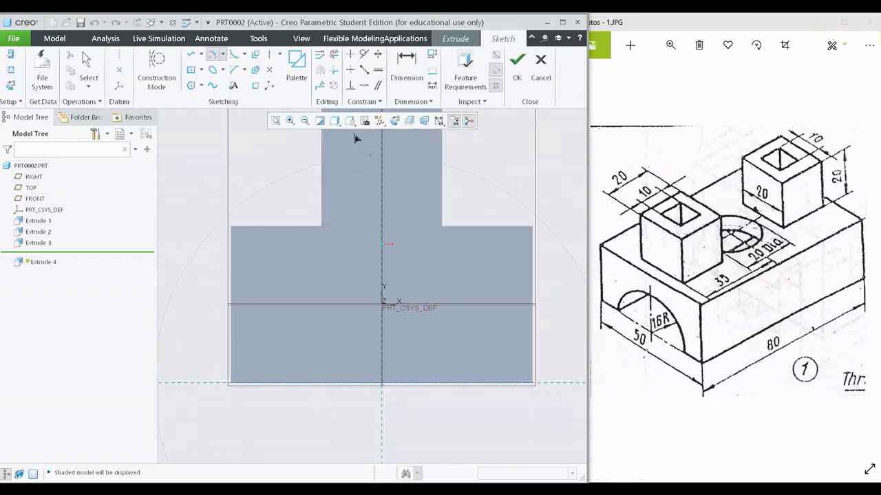
pyautogui.click(334, 121)
pyautogui.click(363, 172)
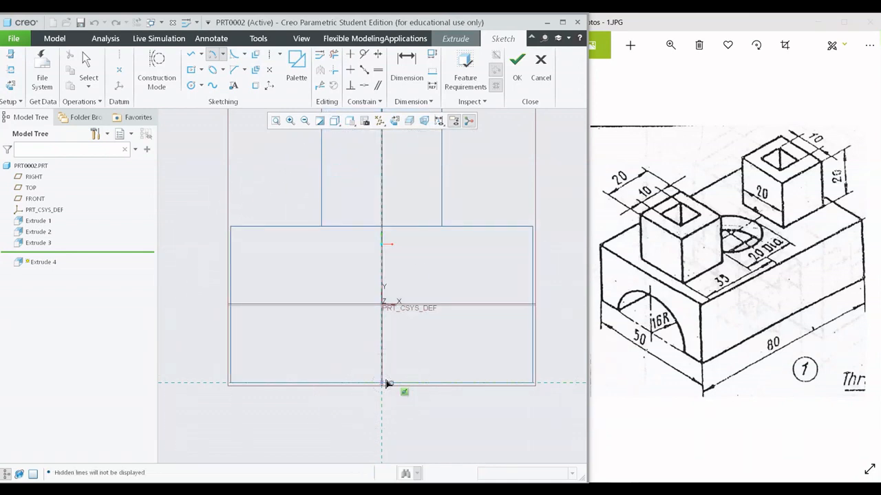
pyautogui.click(439, 383)
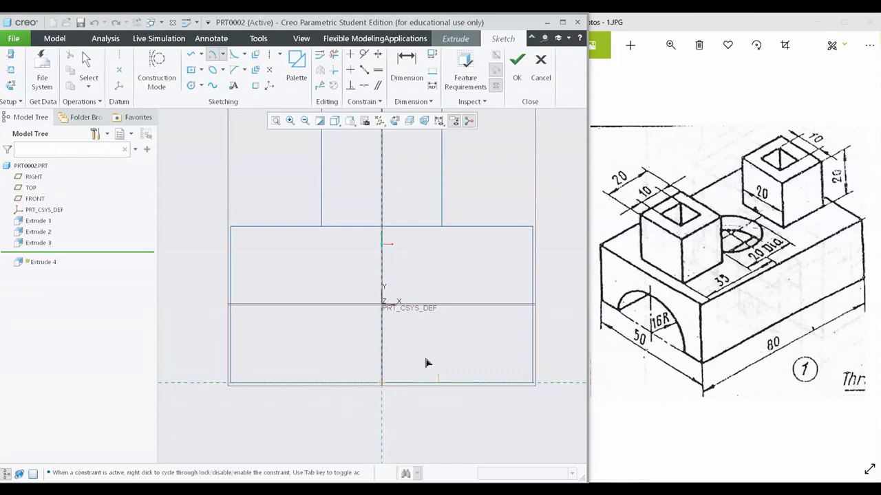
pyautogui.click(331, 390)
pyautogui.middleClick(484, 377)
# - Move the semicircle's radius dimension clear of the coordinate system label and set the radius to 16 mm
pyautogui.scroll(2, 484, 372)
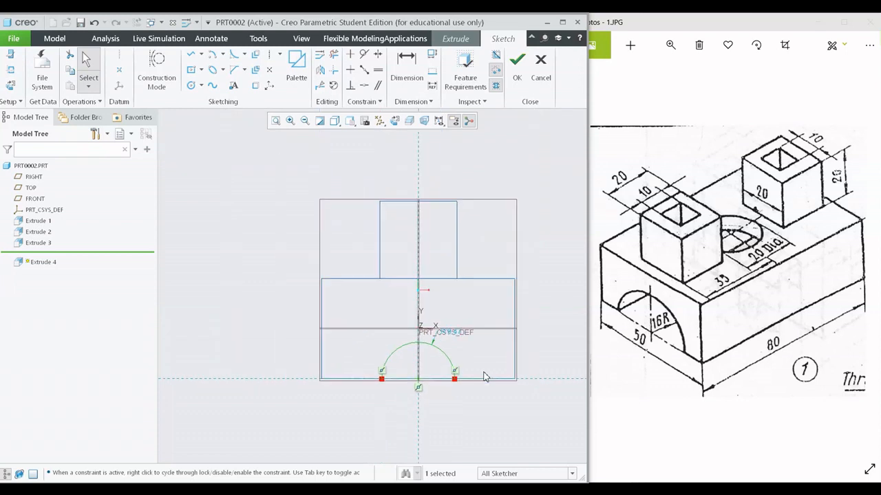
pyautogui.keyDown('shift'); pyautogui.moveTo(483, 369); pyautogui.dragTo(451, 378, button='middle'); pyautogui.keyUp('shift')
pyautogui.scroll(-2, 397, 344)
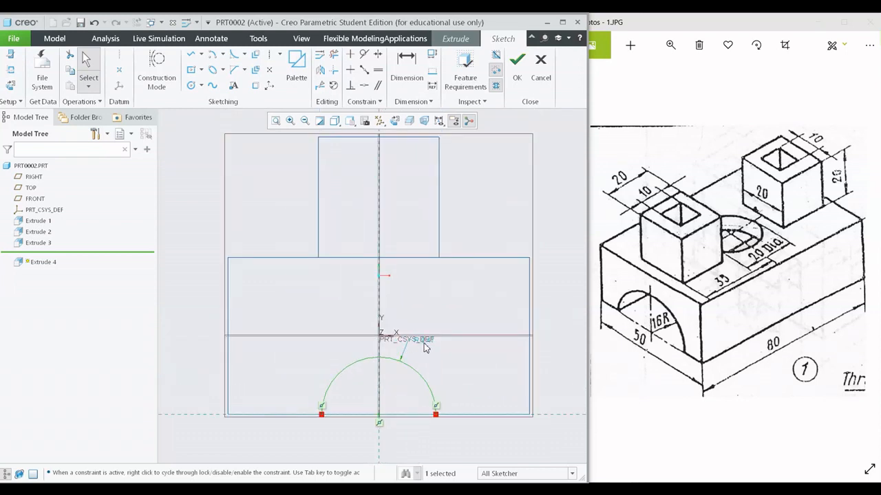
pyautogui.moveTo(424, 343); pyautogui.dragTo(437, 367)
pyautogui.click(462, 373)
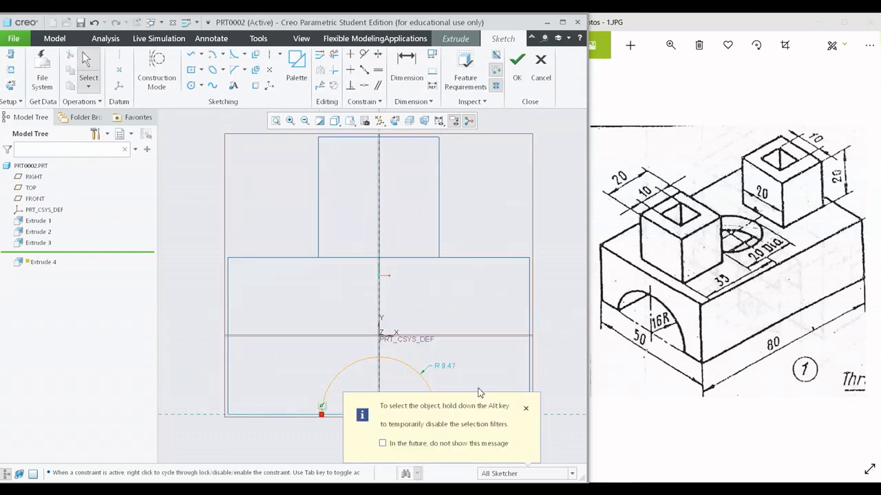
pyautogui.click(456, 371)
pyautogui.click(526, 408)
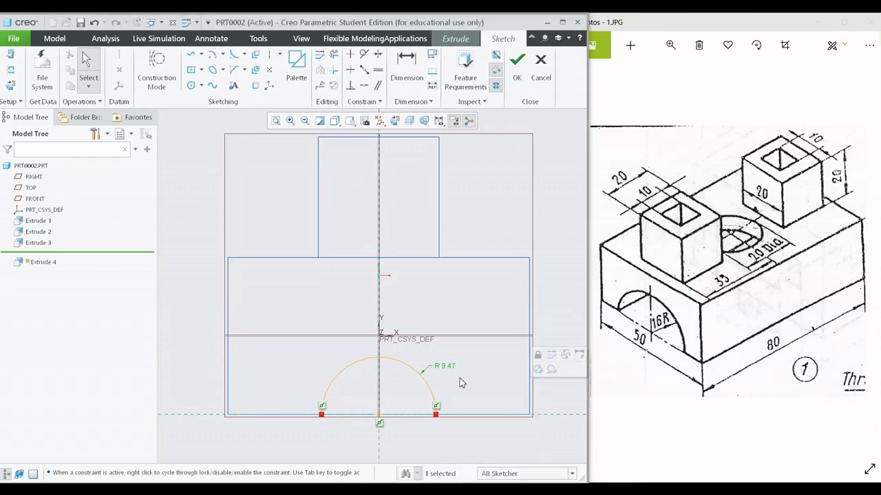
pyautogui.doubleClick(452, 367)
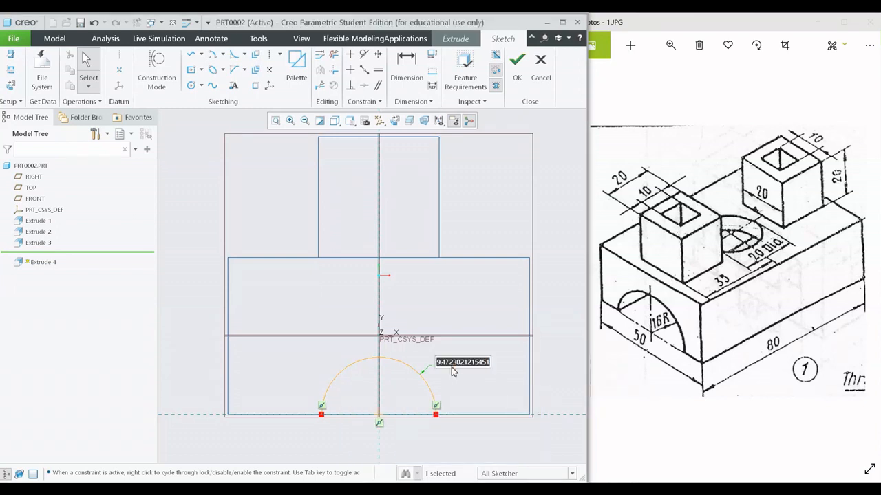
pyautogui.write('16')
pyautogui.press('Return')
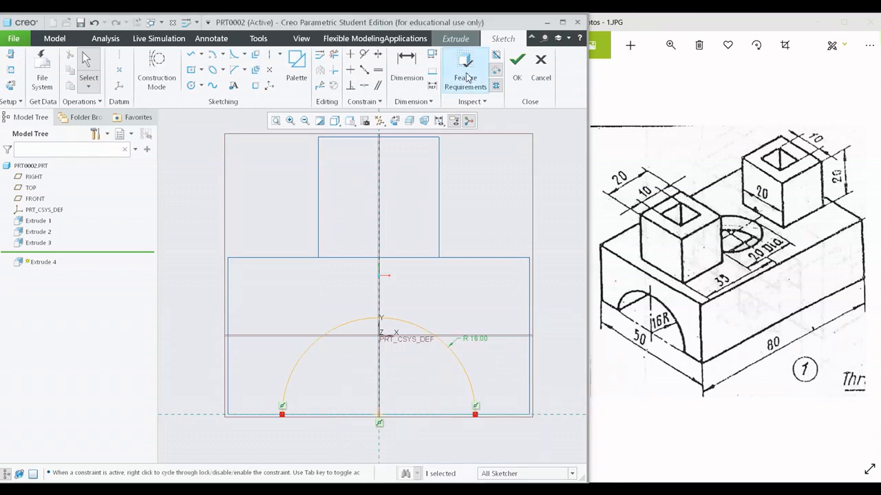
# - Toggle Highlight Open Ends off and back on to inspect the arc's open endpoints
pyautogui.scroll(1, 480, 277)
pyautogui.scroll(-2, 470, 316)
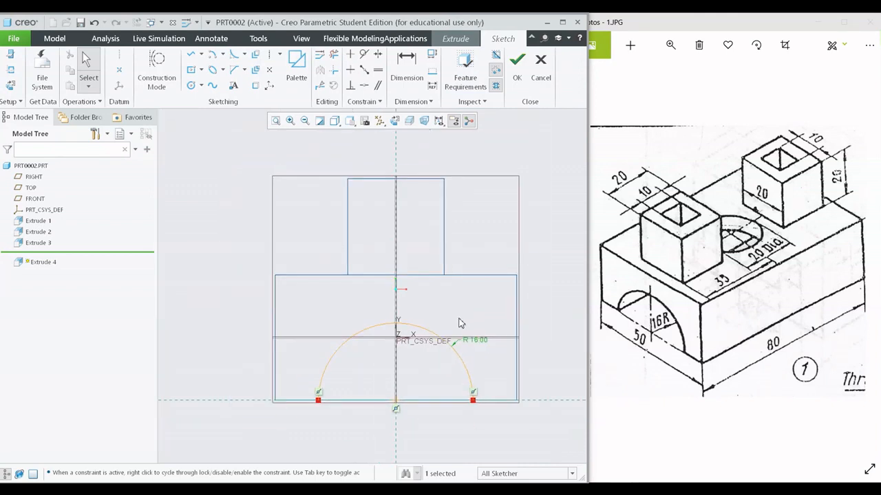
pyautogui.keyDown('shift'); pyautogui.moveTo(449, 315); pyautogui.dragTo(445, 264, button='middle'); pyautogui.keyUp('shift')
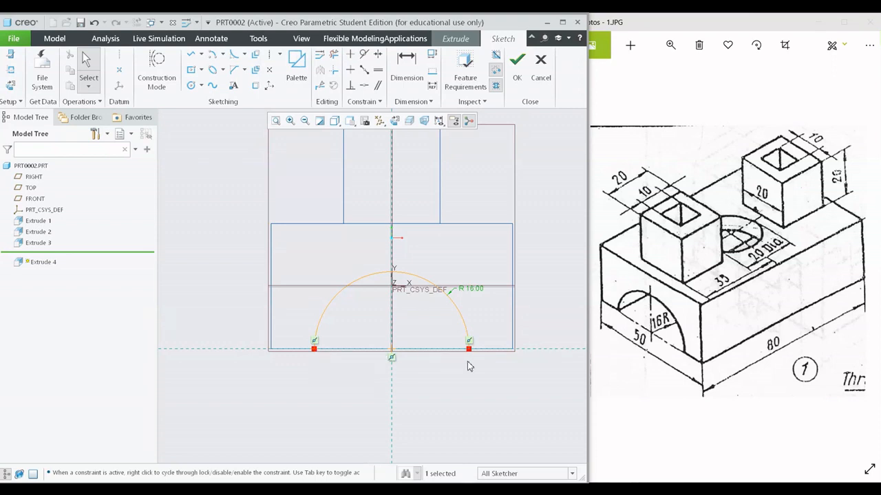
pyautogui.click(496, 71)
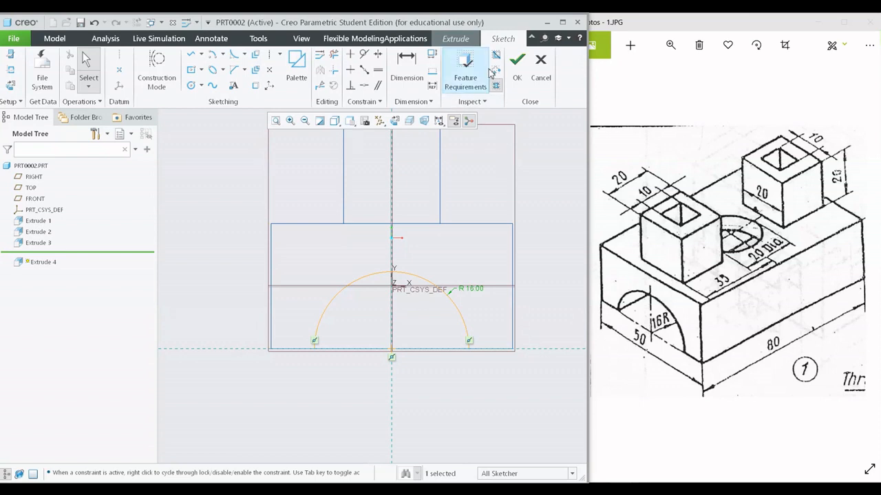
pyautogui.click(496, 72)
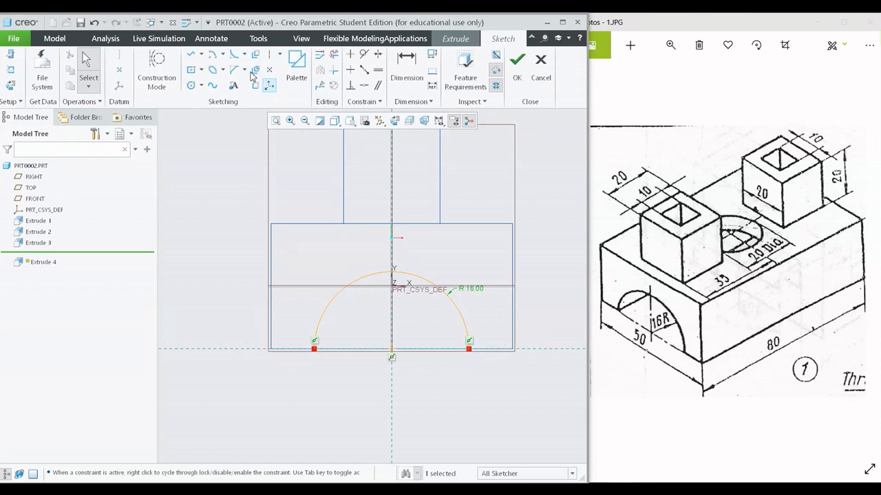
# - Close the semicircle with a straight line between its endpoints along the block's bottom edge
pyautogui.click(192, 59)
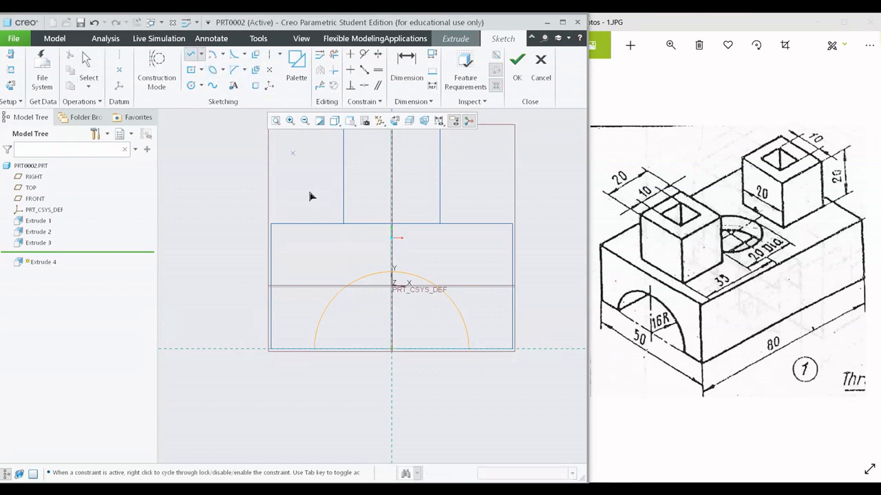
pyautogui.click(468, 350)
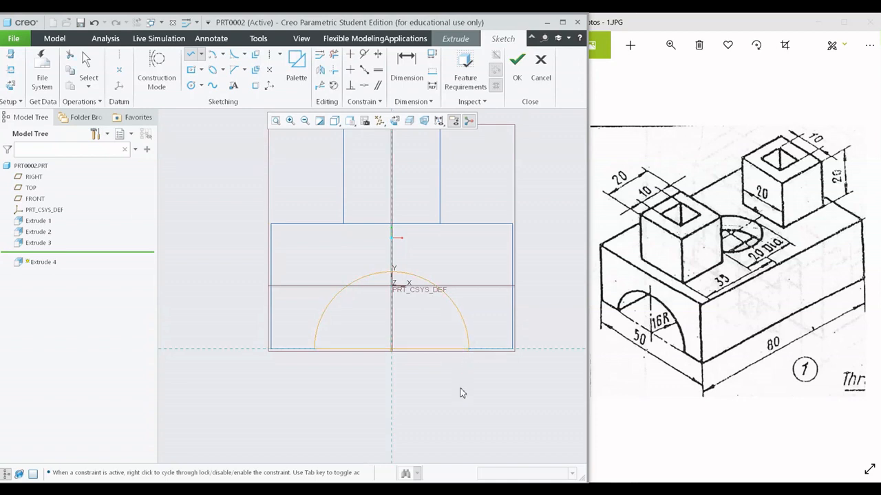
# - Finish the closed semicircle sketch and display the model in the Shading style
pyautogui.middleClick(461, 392)
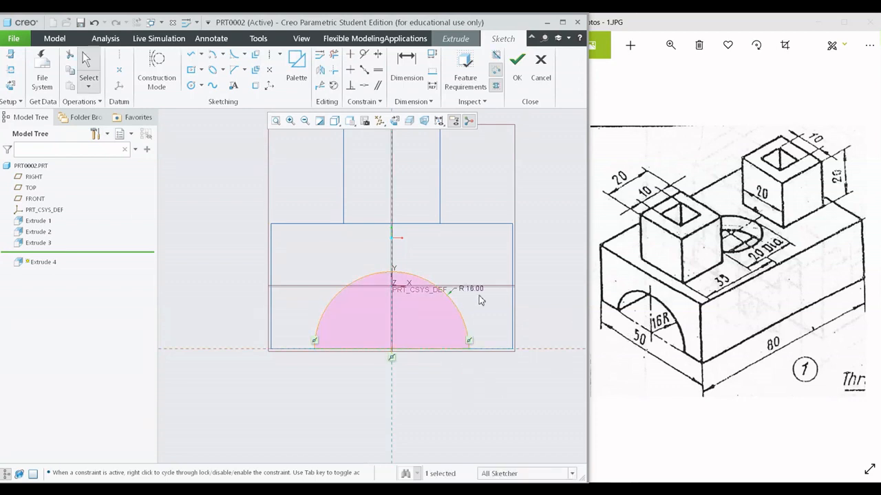
pyautogui.hotkey('ctrl', 'd')
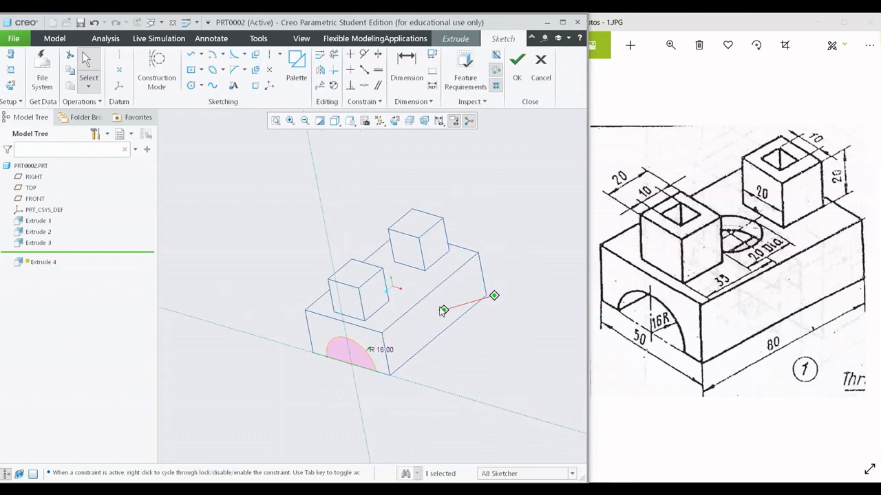
pyautogui.click(518, 72)
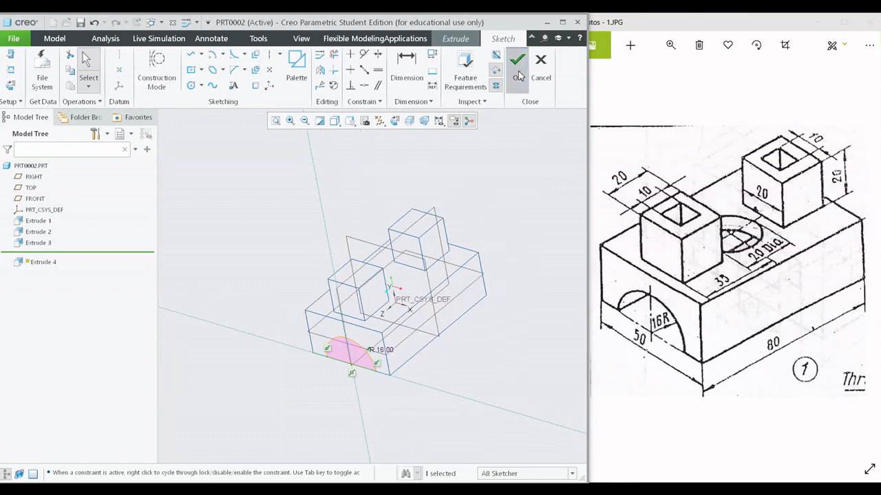
pyautogui.click(350, 121)
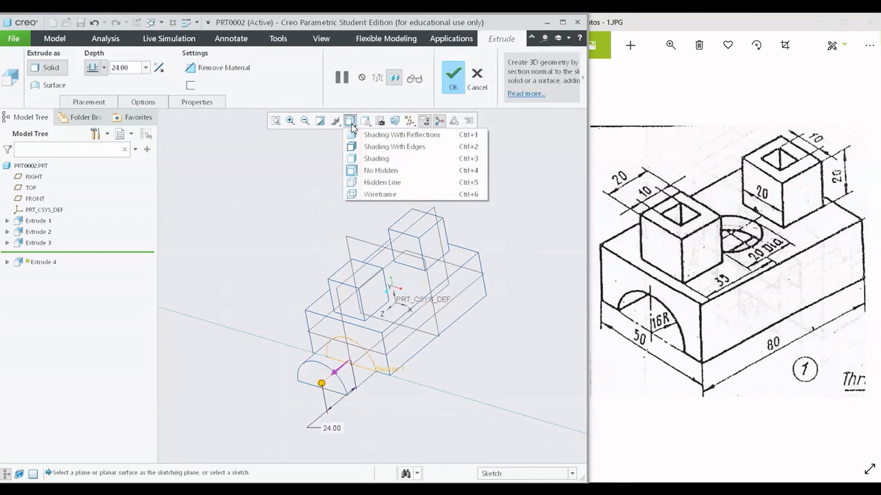
pyautogui.click(358, 158)
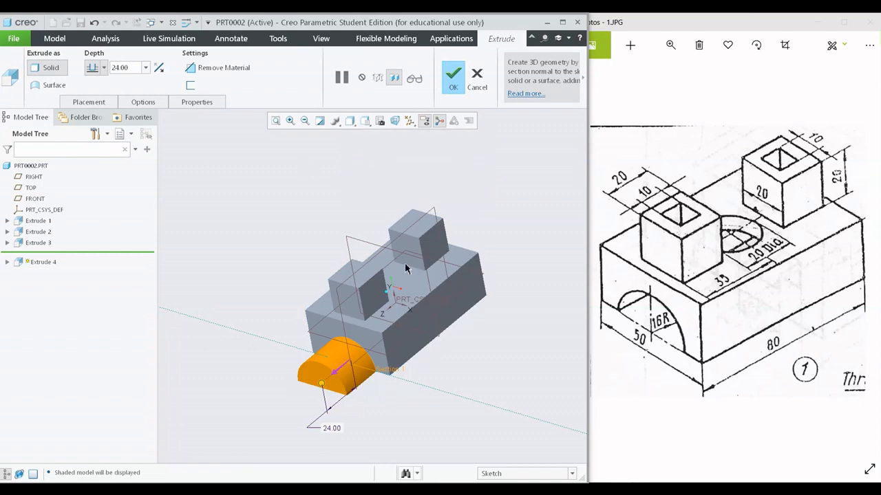
pyautogui.moveTo(406, 269)
pyautogui.mouseDown(button='middle')
pyautogui.moveTo(415, 295)
pyautogui.moveTo(393, 261)
pyautogui.moveTo(381, 305)
pyautogui.moveTo(400, 338)
pyautogui.moveTo(413, 330)
pyautogui.moveTo(421, 337)
pyautogui.moveTo(474, 296)
pyautogui.mouseUp(button='middle')
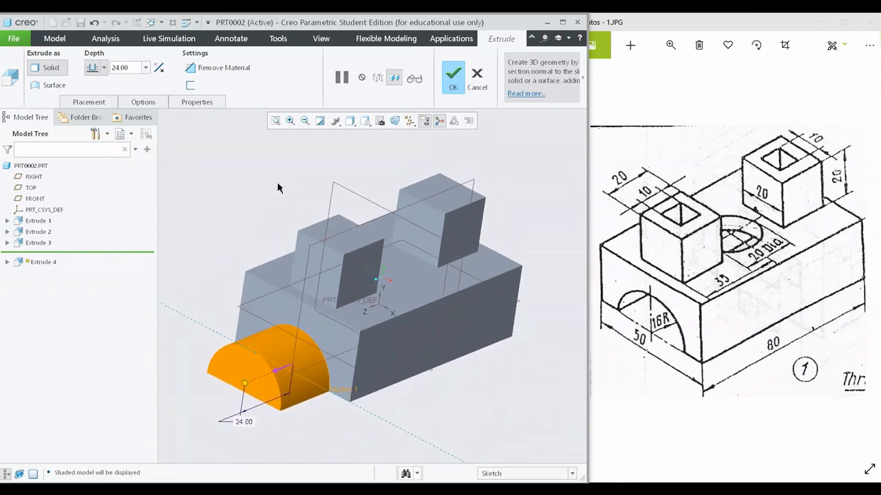
# - Reverse the semicircle's extrusion direction into the block and set it to remove material
pyautogui.click(159, 68)
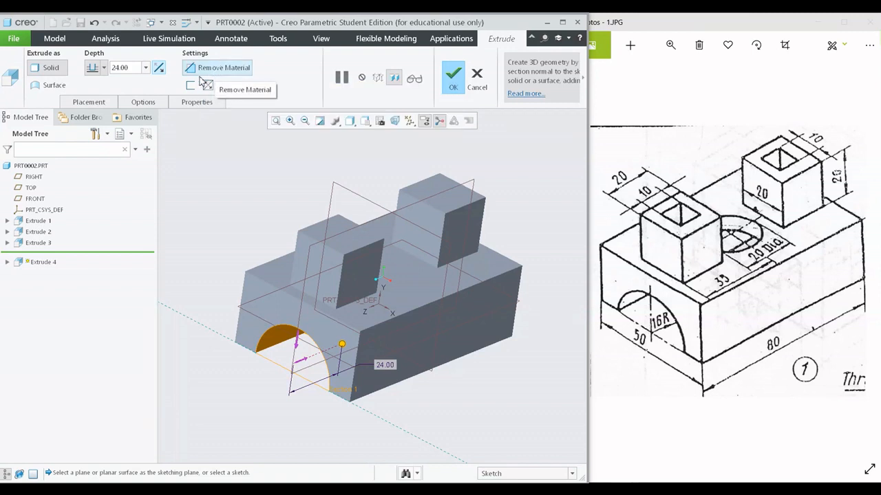
pyautogui.click(158, 67)
pyautogui.click(158, 68)
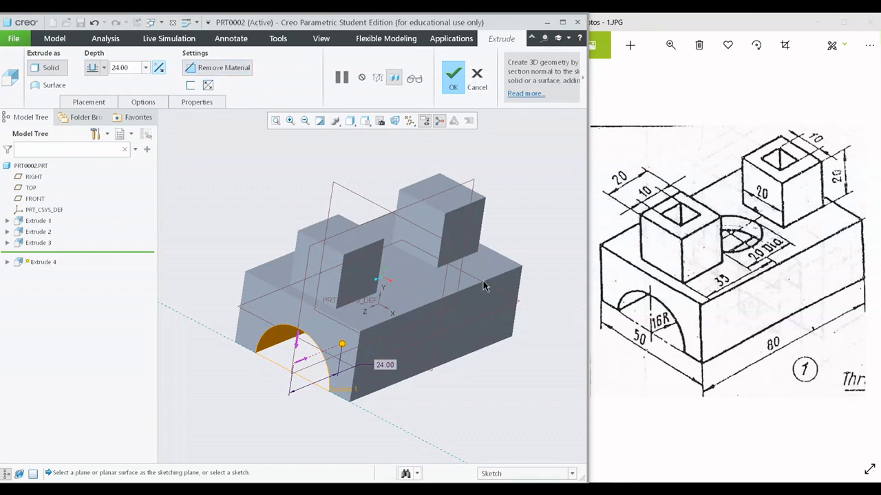
# - Try blind depths of 89.90 and 56.90 for the arch cut along the block
pyautogui.click(710, 303)
pyautogui.scroll(4, 710, 303)
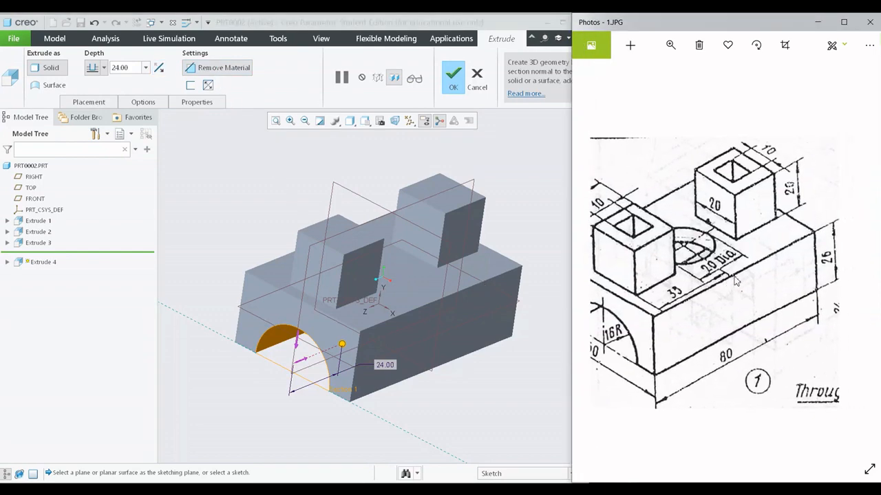
pyautogui.moveTo(791, 301); pyautogui.dragTo(737, 279)
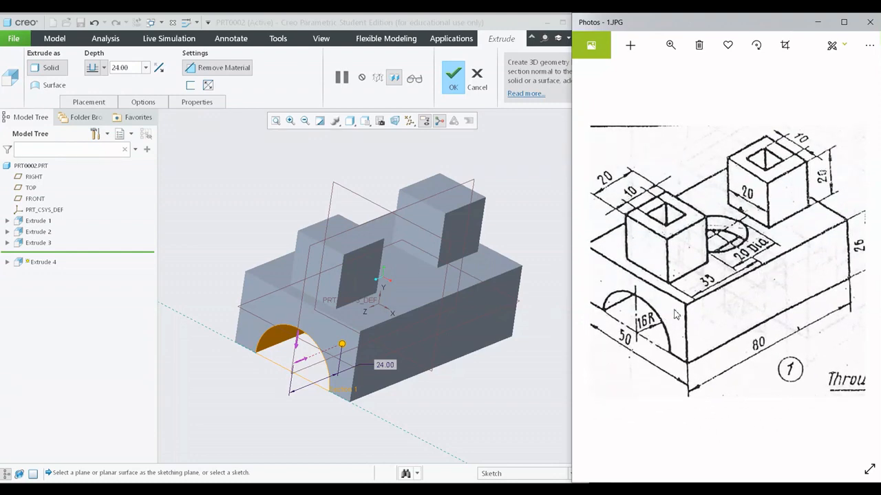
pyautogui.moveTo(858, 281)
pyautogui.mouseDown()
pyautogui.moveTo(822, 293)
pyautogui.moveTo(840, 274)
pyautogui.moveTo(864, 269)
pyautogui.mouseUp()
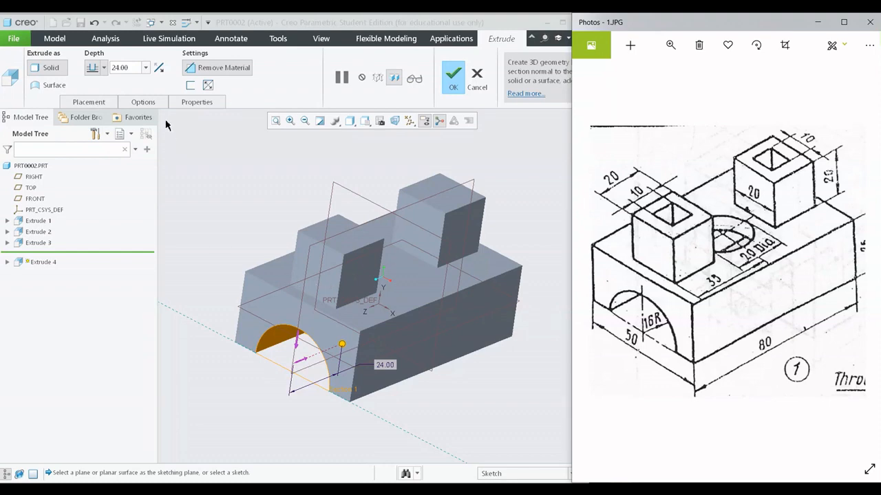
pyautogui.click(105, 68)
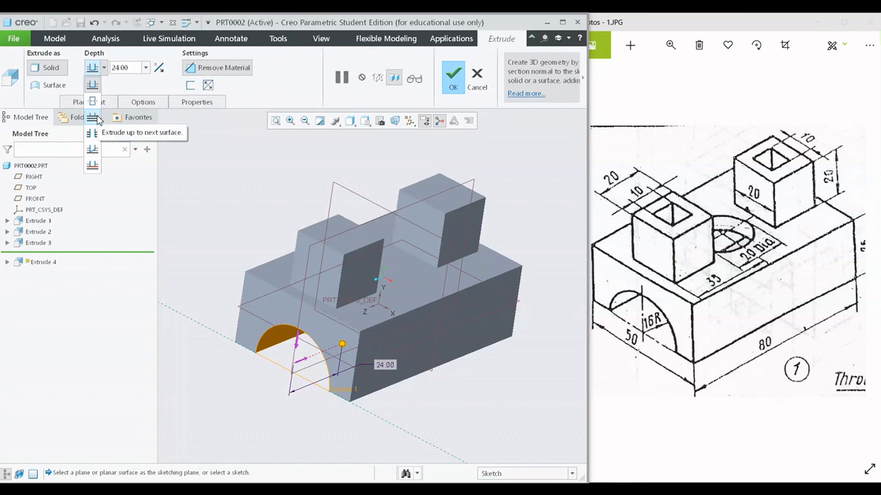
pyautogui.click(407, 324)
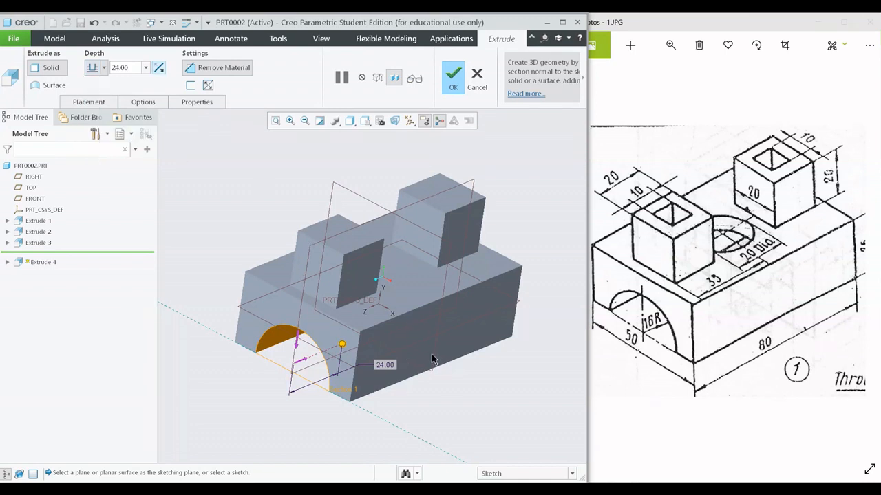
pyautogui.moveTo(432, 358); pyautogui.dragTo(464, 316, button='middle')
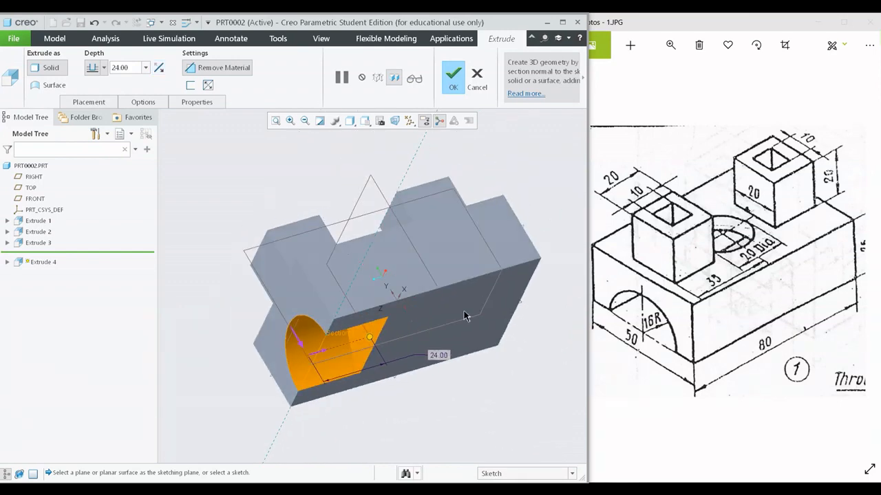
pyautogui.moveTo(372, 339); pyautogui.dragTo(553, 326)
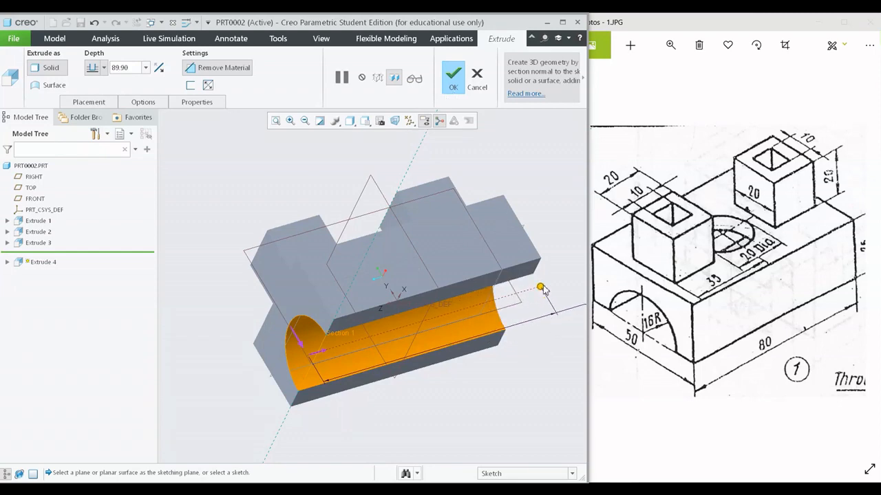
pyautogui.moveTo(543, 290); pyautogui.dragTo(454, 304)
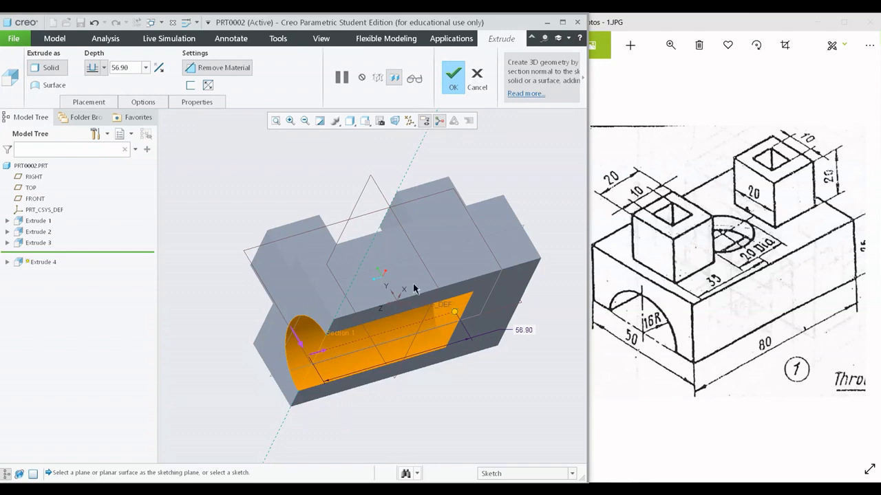
# - Set the arch cut to extrude up to the next surface and complete the feature
pyautogui.click(104, 68)
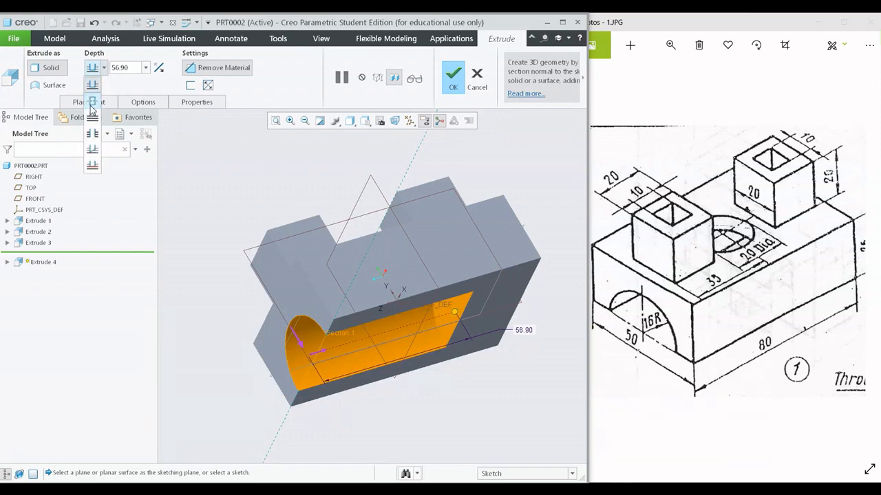
pyautogui.click(90, 119)
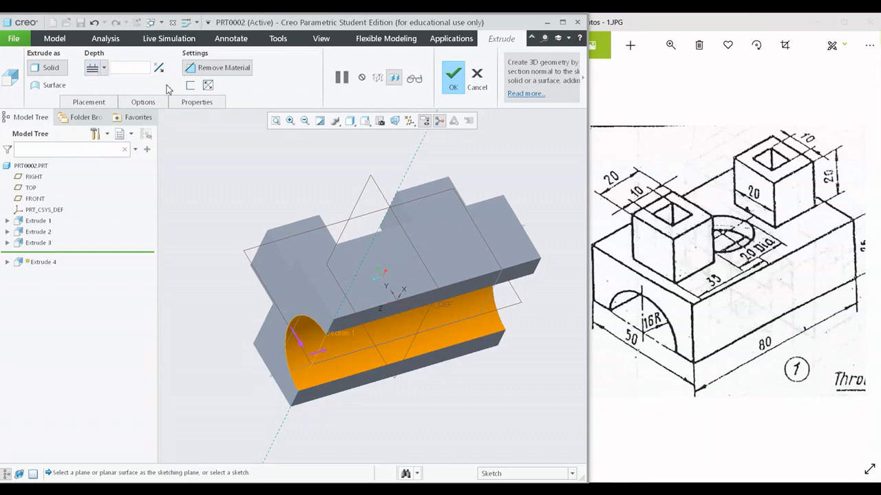
pyautogui.moveTo(501, 207); pyautogui.dragTo(480, 292, button='middle')
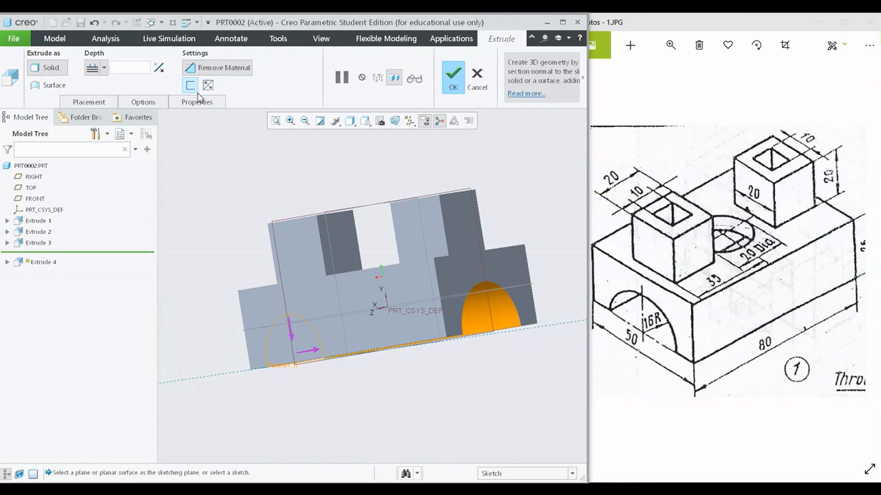
pyautogui.scroll(2, 367, 310)
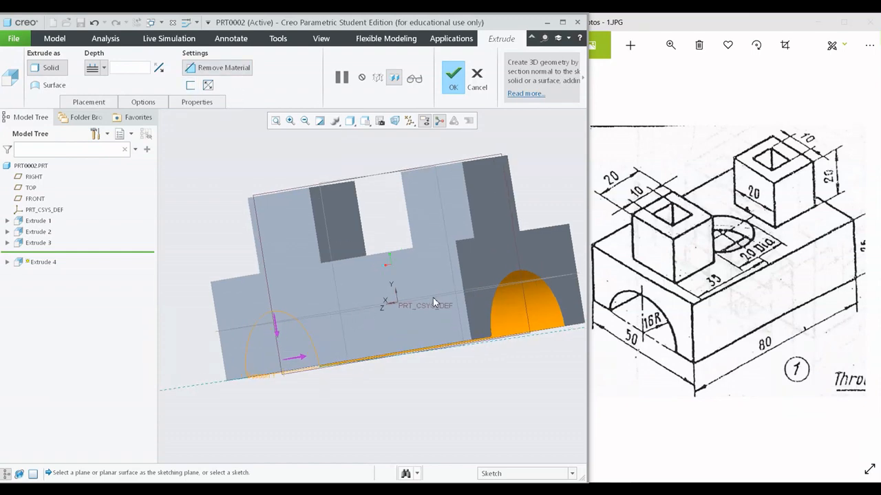
pyautogui.moveTo(433, 297); pyautogui.dragTo(359, 294, button='middle')
pyautogui.hotkey('ctrl', 'd')
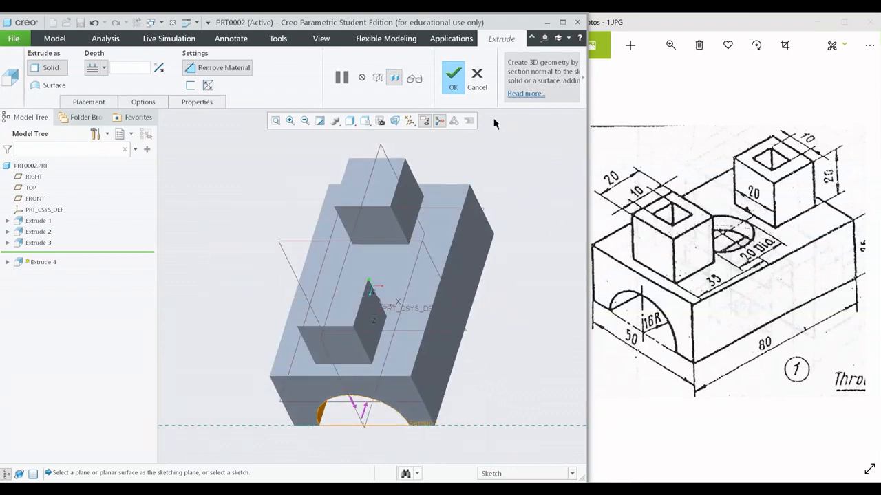
pyautogui.click(452, 77)
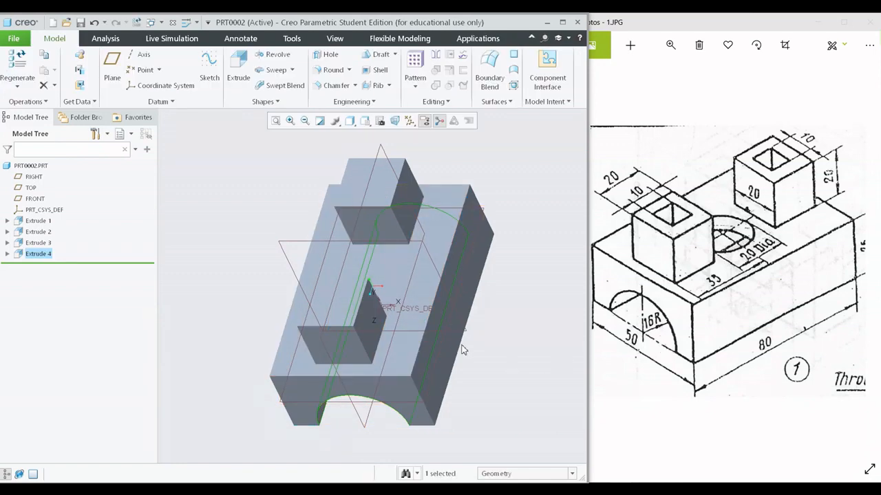
# - Examine the reference drawing for the dimensions and positions of the round hole and the square holes in the bosses
pyautogui.moveTo(462, 350); pyautogui.dragTo(435, 366, button='middle')
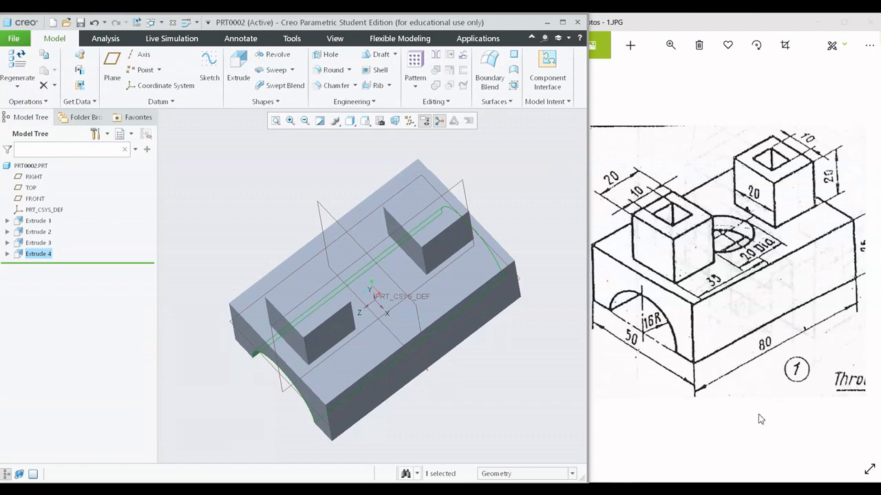
pyautogui.scroll(2, 743, 279)
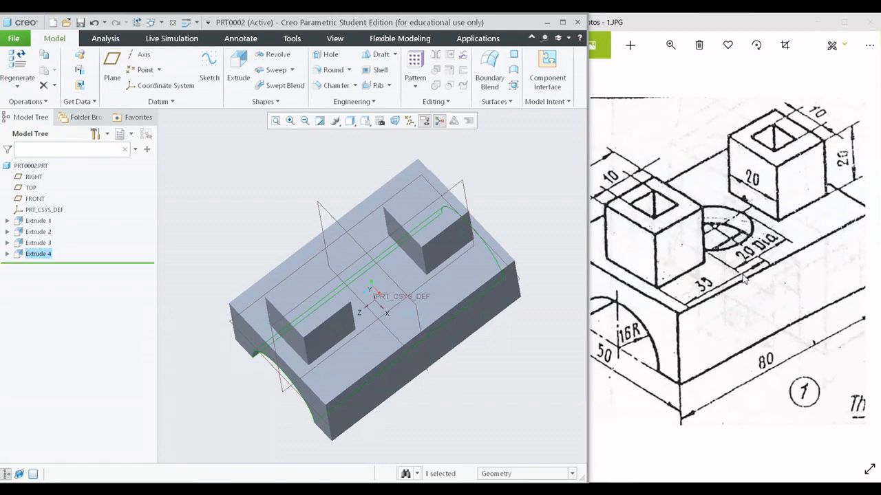
pyautogui.moveTo(667, 333)
pyautogui.mouseDown()
pyautogui.moveTo(726, 364)
pyautogui.moveTo(639, 379)
pyautogui.moveTo(649, 352)
pyautogui.moveTo(690, 332)
pyautogui.mouseUp()
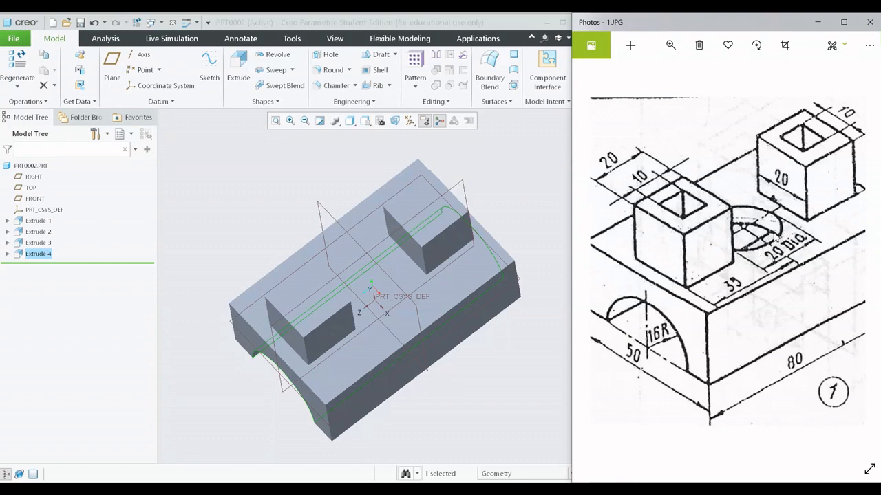
pyautogui.scroll(3, 684, 264)
pyautogui.moveTo(684, 264); pyautogui.dragTo(749, 250)
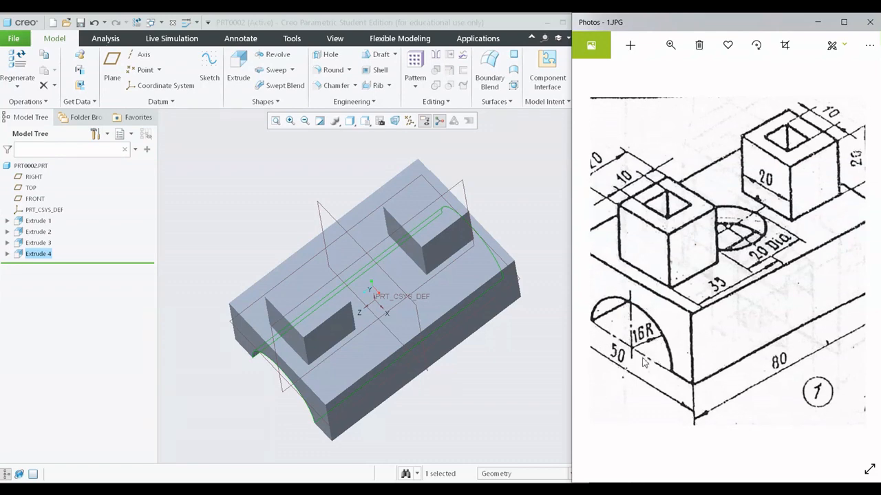
pyautogui.moveTo(748, 307)
pyautogui.mouseDown()
pyautogui.moveTo(726, 318)
pyautogui.moveTo(748, 337)
pyautogui.mouseUp()
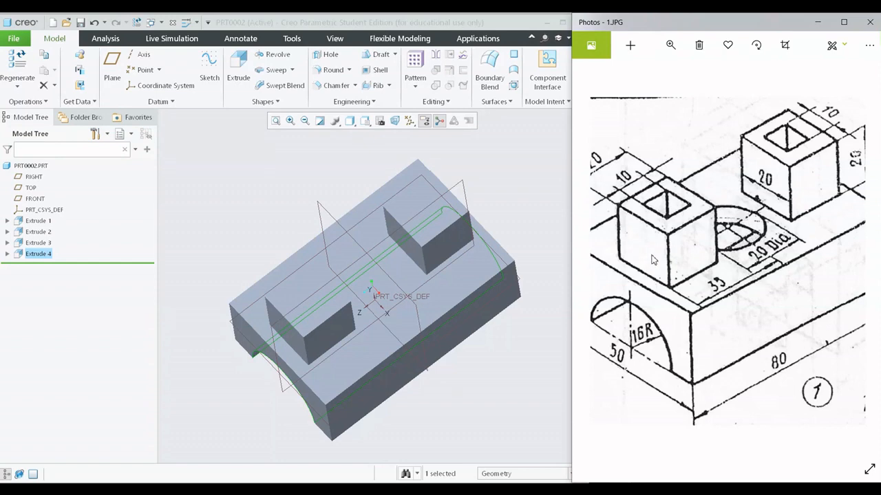
pyautogui.moveTo(707, 343)
pyautogui.mouseDown()
pyautogui.moveTo(675, 344)
pyautogui.moveTo(704, 351)
pyautogui.mouseUp()
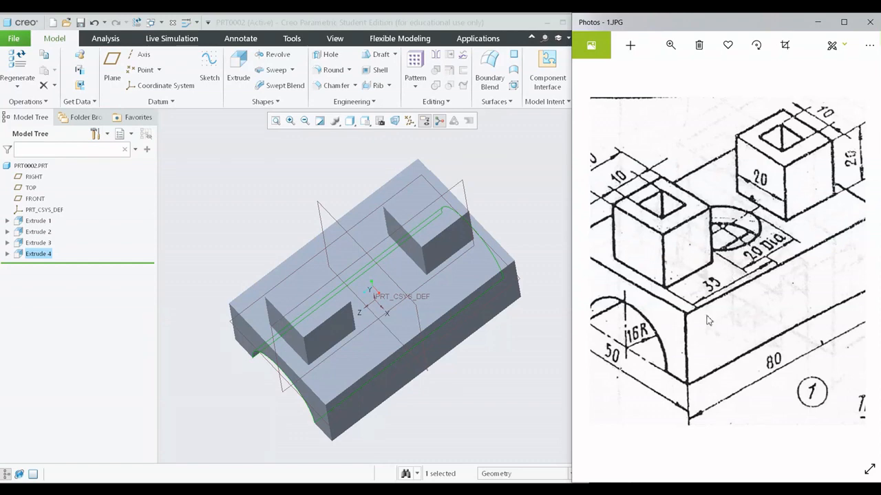
pyautogui.moveTo(708, 320); pyautogui.dragTo(749, 326)
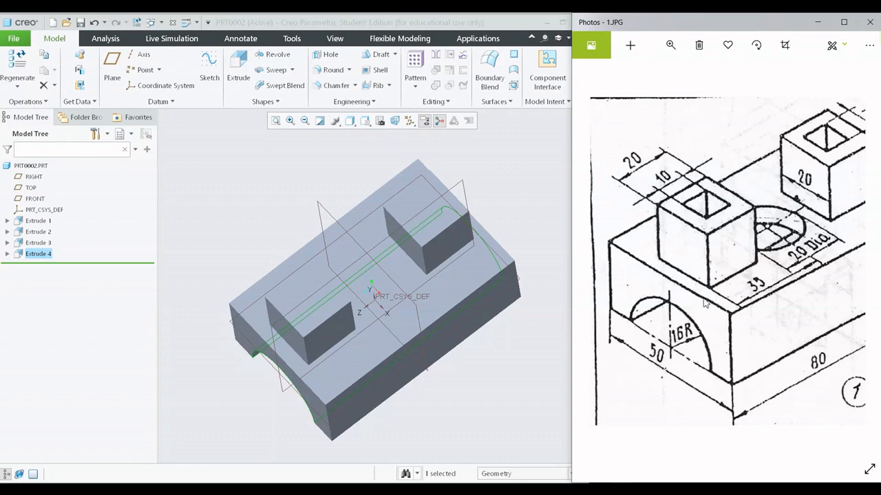
pyautogui.moveTo(707, 301)
pyautogui.mouseDown()
pyautogui.moveTo(686, 318)
pyautogui.moveTo(711, 291)
pyautogui.mouseUp()
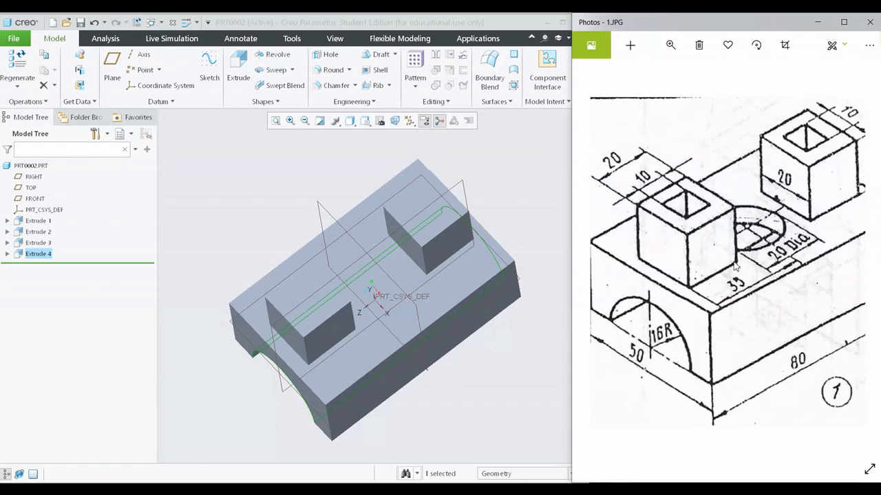
pyautogui.moveTo(762, 302); pyautogui.dragTo(732, 309)
pyautogui.moveTo(602, 383); pyautogui.dragTo(643, 366)
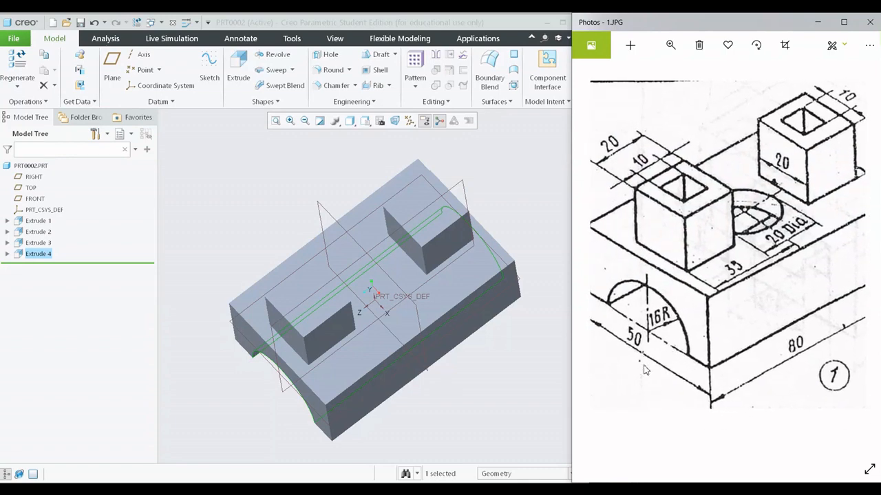
pyautogui.moveTo(816, 247)
pyautogui.mouseDown()
pyautogui.moveTo(755, 251)
pyautogui.moveTo(772, 249)
pyautogui.mouseUp()
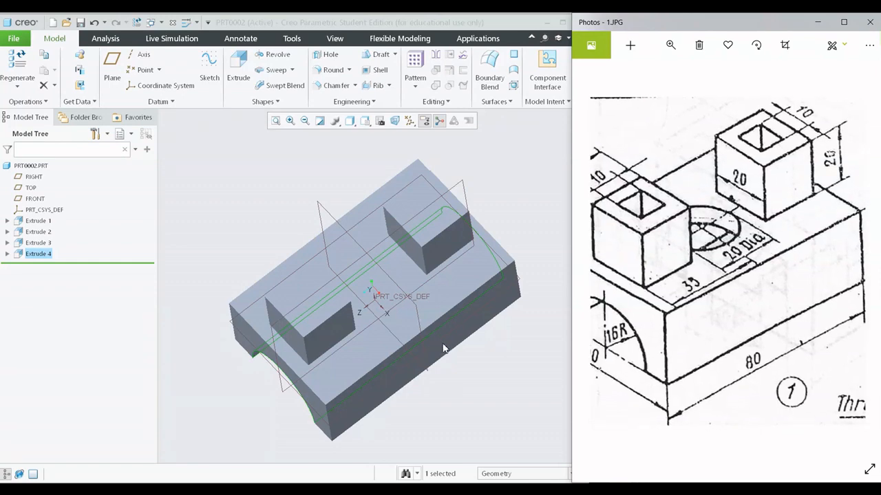
# - Start an extrusion sketch on the block's upper face and orient the view square to the sketch plane
pyautogui.scroll(1, 444, 347)
pyautogui.moveTo(436, 349)
pyautogui.mouseDown(button='middle')
pyautogui.moveTo(454, 330)
pyautogui.moveTo(448, 324)
pyautogui.mouseUp(button='middle')
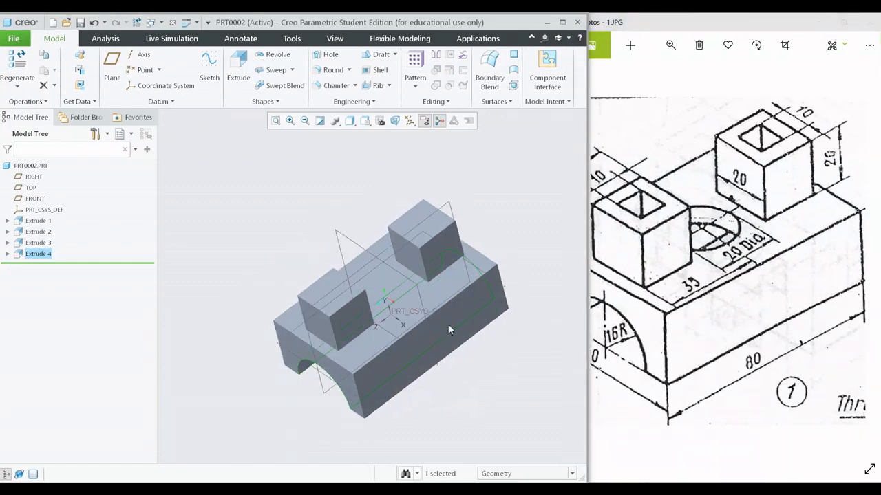
pyautogui.moveTo(395, 249); pyautogui.dragTo(400, 248, button='middle')
pyautogui.click(313, 185)
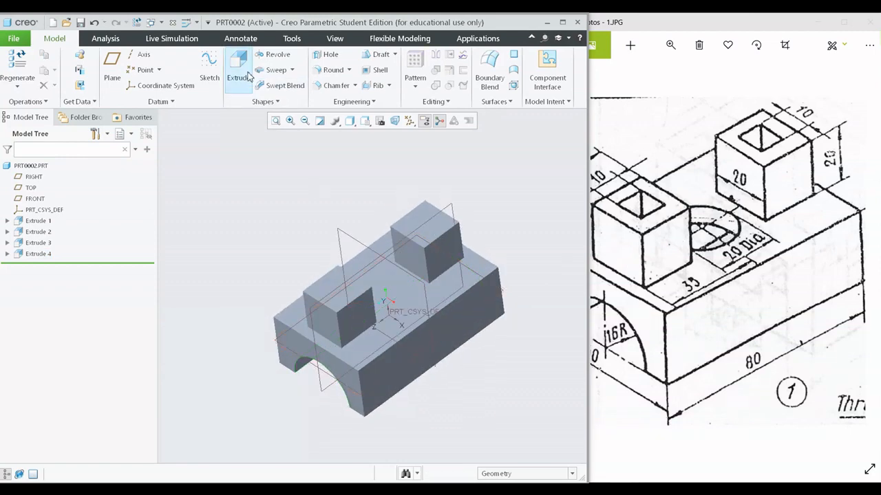
pyautogui.click(239, 71)
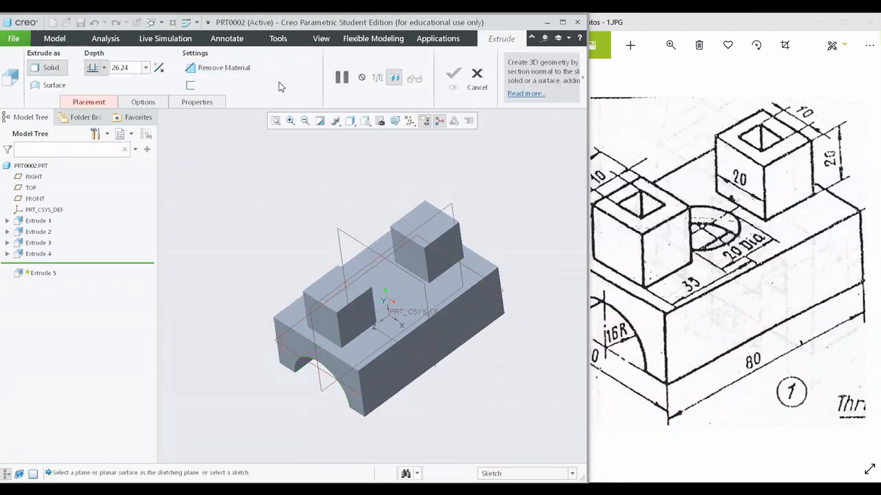
pyautogui.click(364, 259)
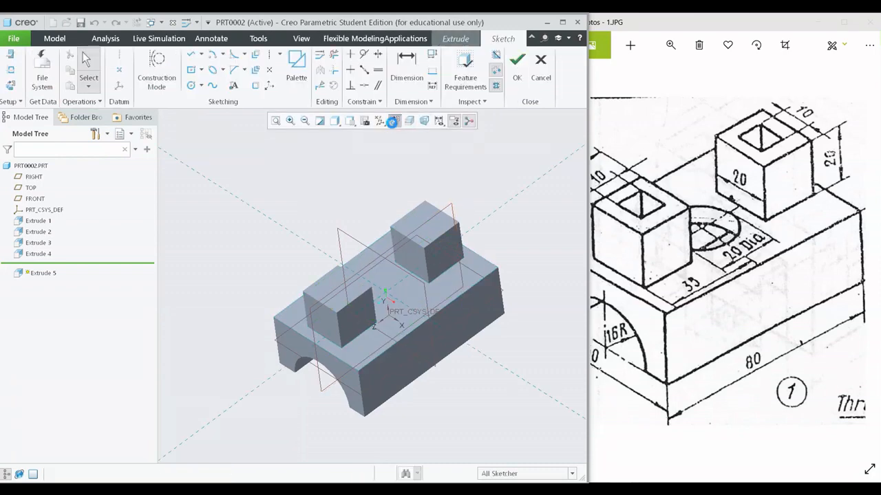
pyautogui.click(391, 122)
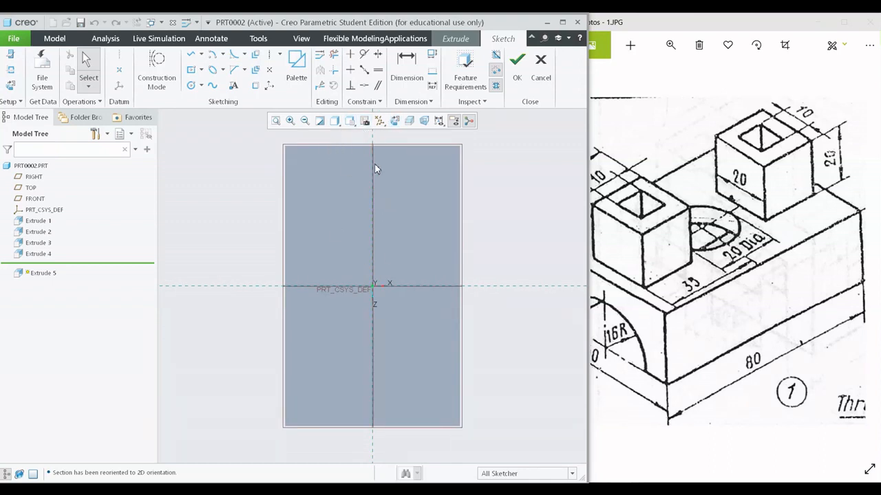
pyautogui.moveTo(471, 288); pyautogui.dragTo(468, 260, button='middle')
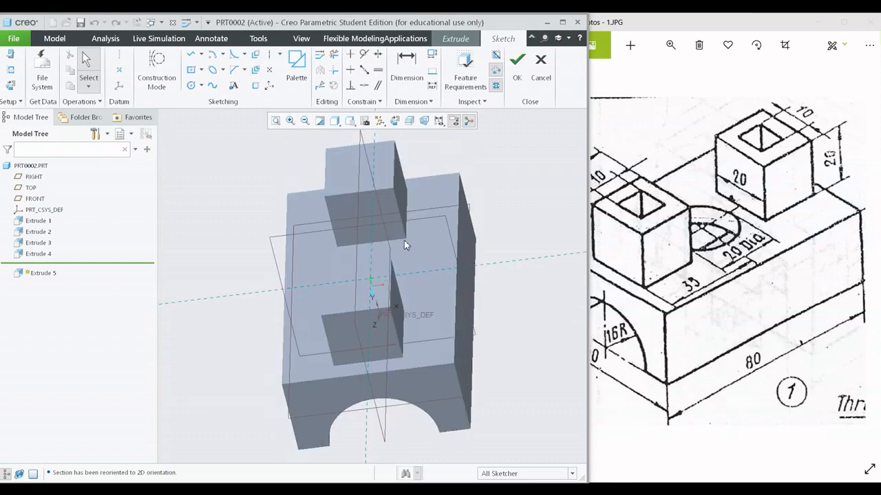
pyautogui.moveTo(404, 241); pyautogui.dragTo(386, 255, button='middle')
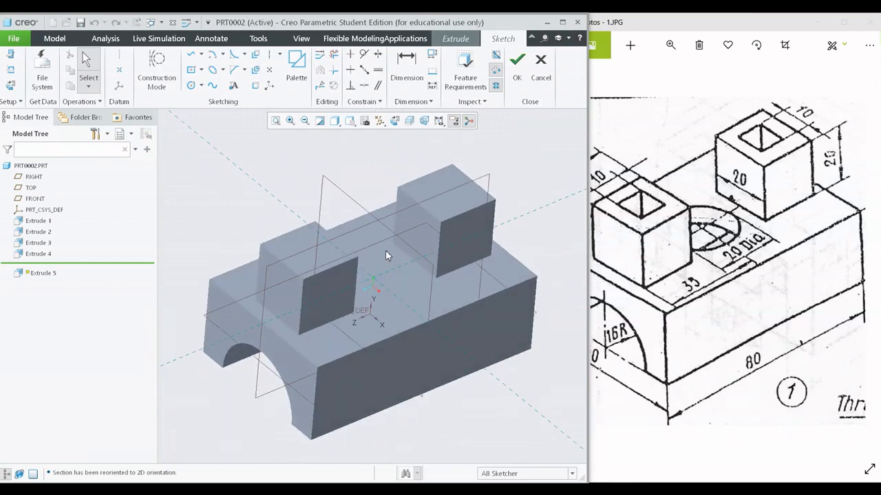
pyautogui.click(395, 122)
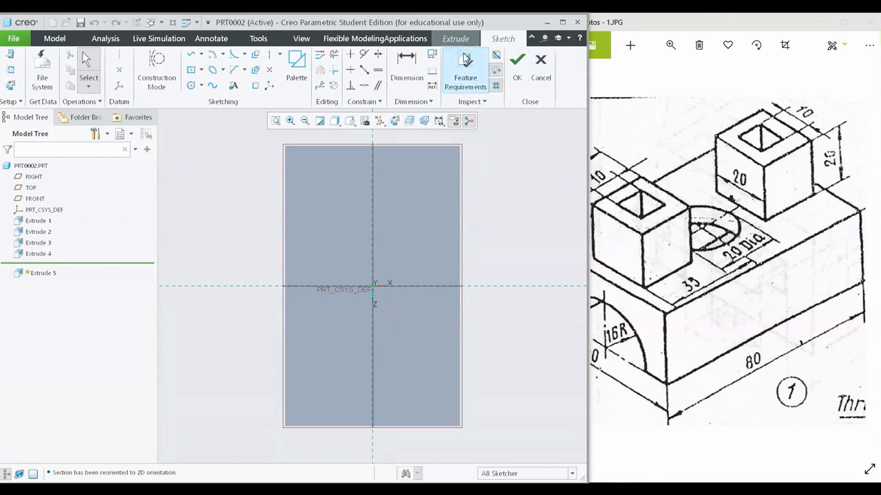
# - Inspect the boss outlines in the No Hidden display style and restore Shading
pyautogui.click(336, 122)
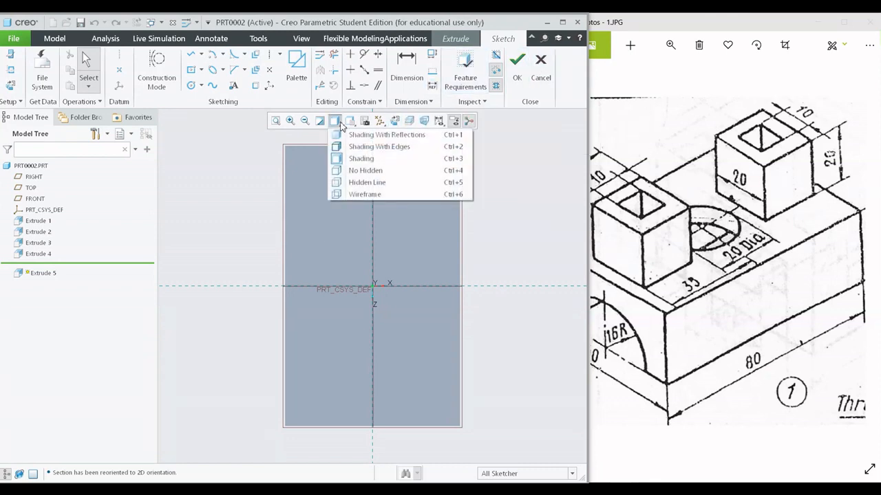
pyautogui.click(349, 171)
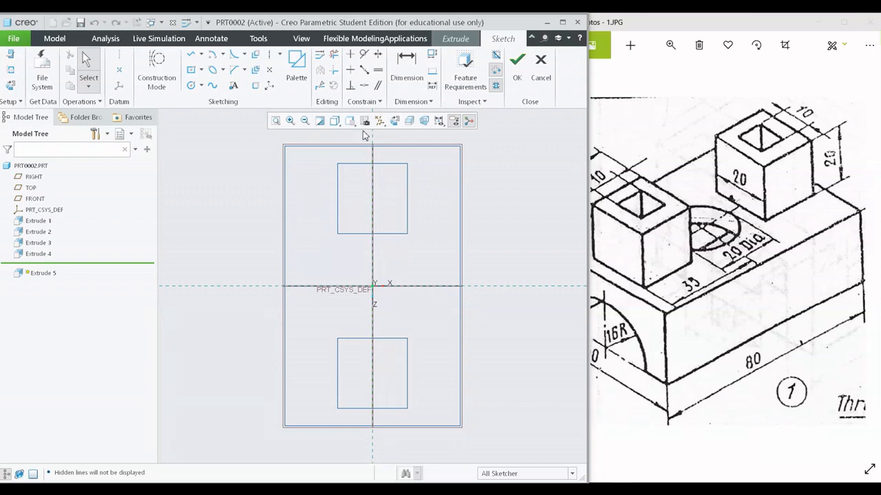
pyautogui.click(334, 121)
pyautogui.click(361, 159)
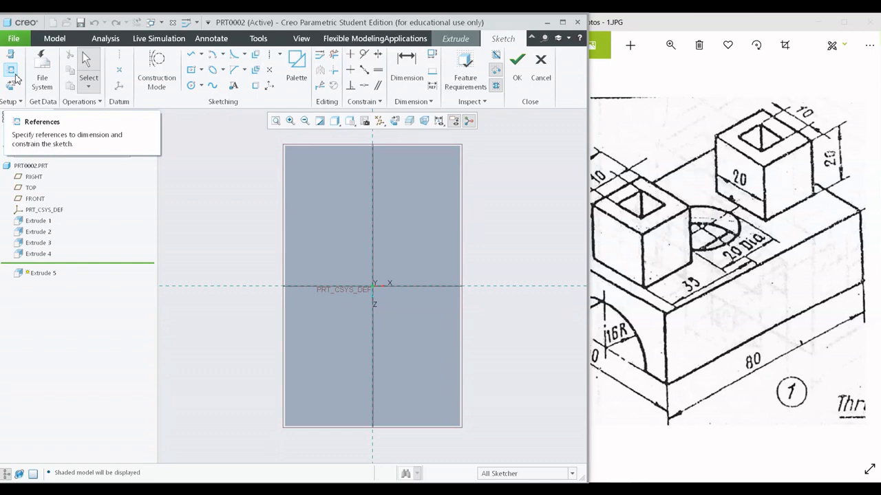
# - Add the side faces of both square bosses as sketch references
pyautogui.click(16, 79)
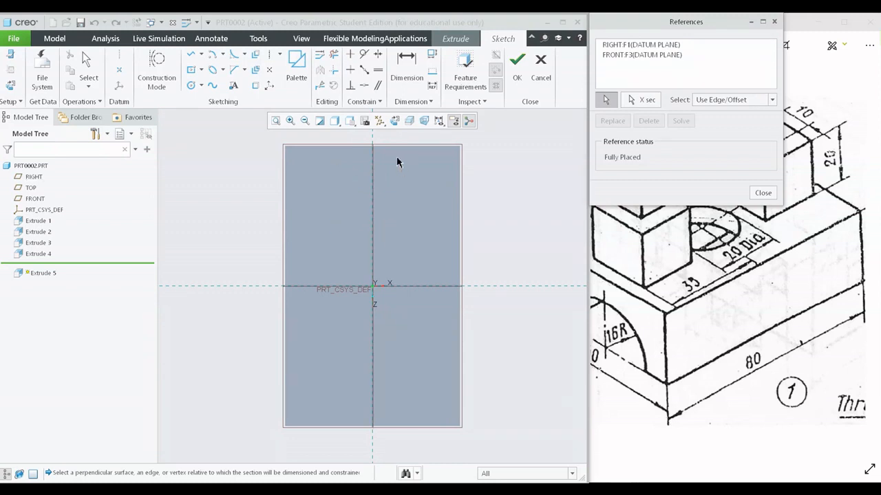
pyautogui.click(338, 197)
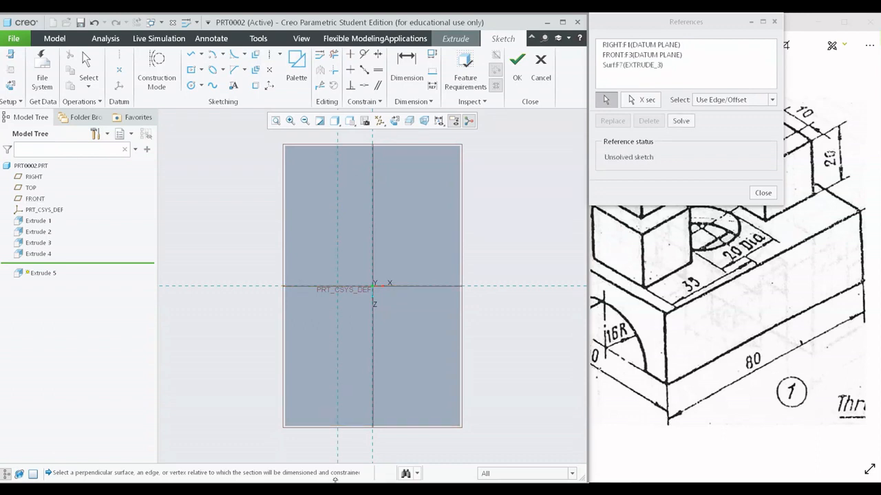
pyautogui.click(408, 189)
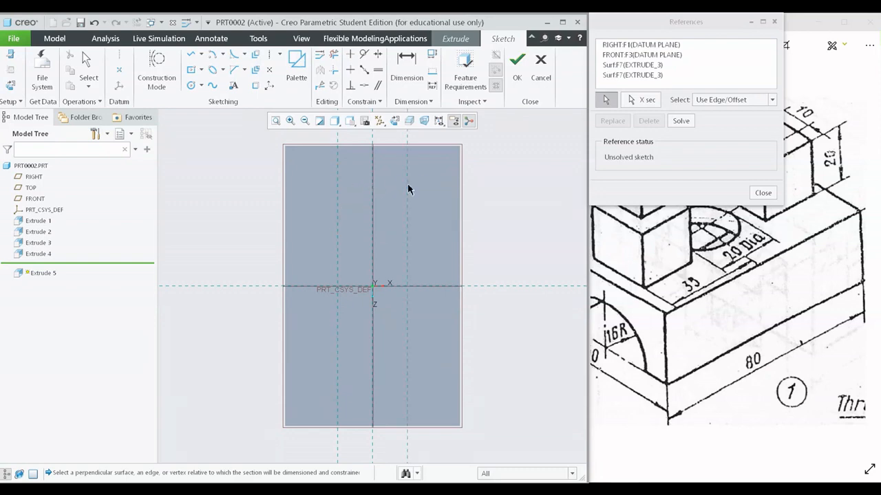
pyautogui.click(393, 235)
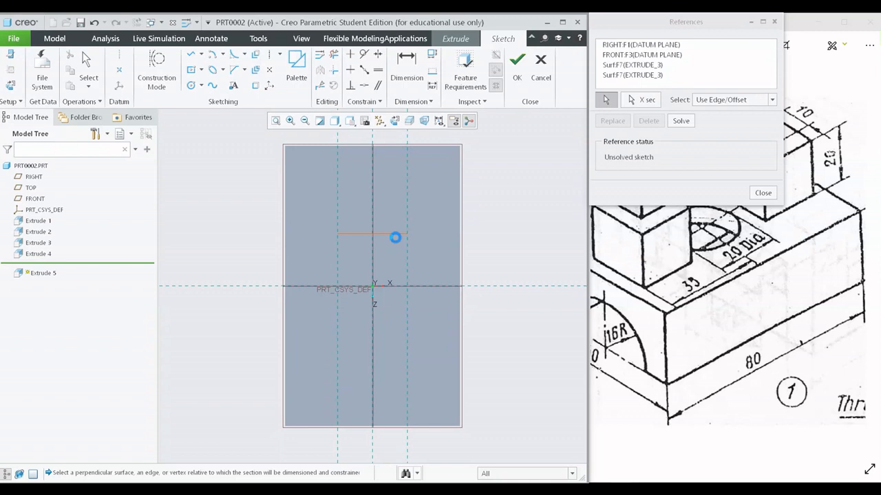
pyautogui.click(387, 164)
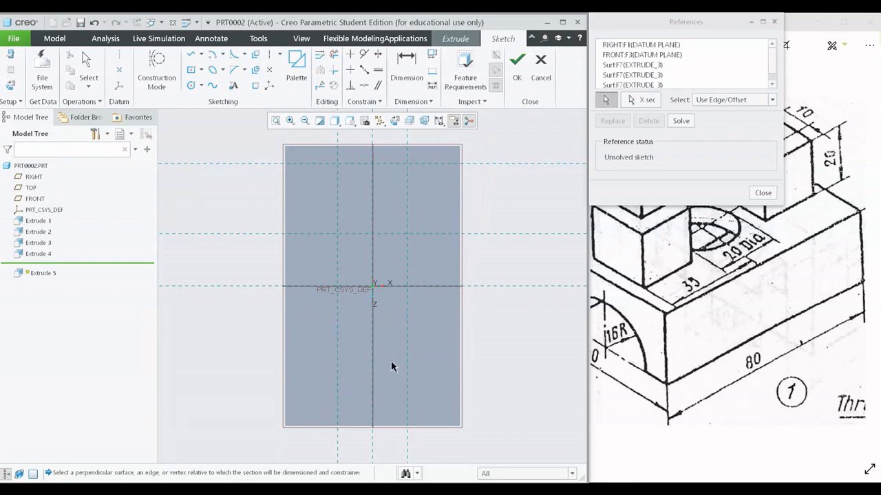
pyautogui.click(385, 411)
pyautogui.middleClick(460, 294)
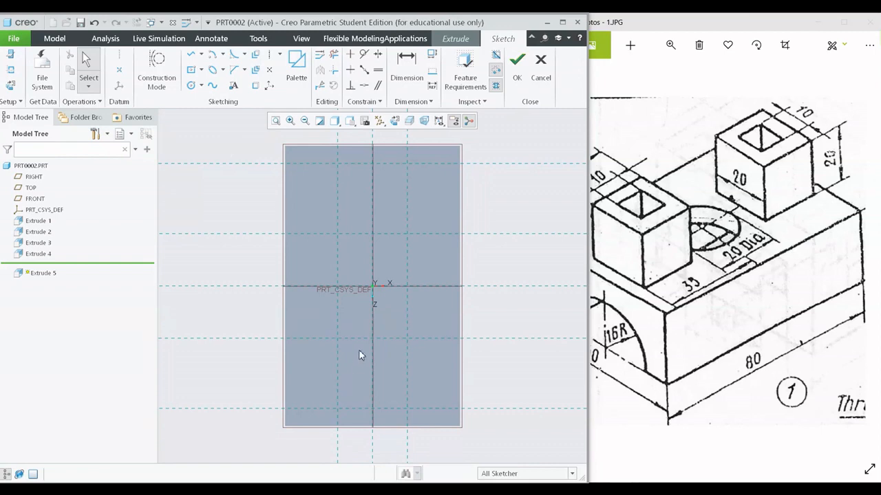
# - Sketch a circle about 15.7 mm in diameter centred on the sketch origin between the two bosses
pyautogui.scroll(-3, 360, 349)
pyautogui.scroll(2, 373, 336)
pyautogui.keyDown('shift'); pyautogui.moveTo(417, 311); pyautogui.dragTo(404, 338, button='middle'); pyautogui.keyUp('shift')
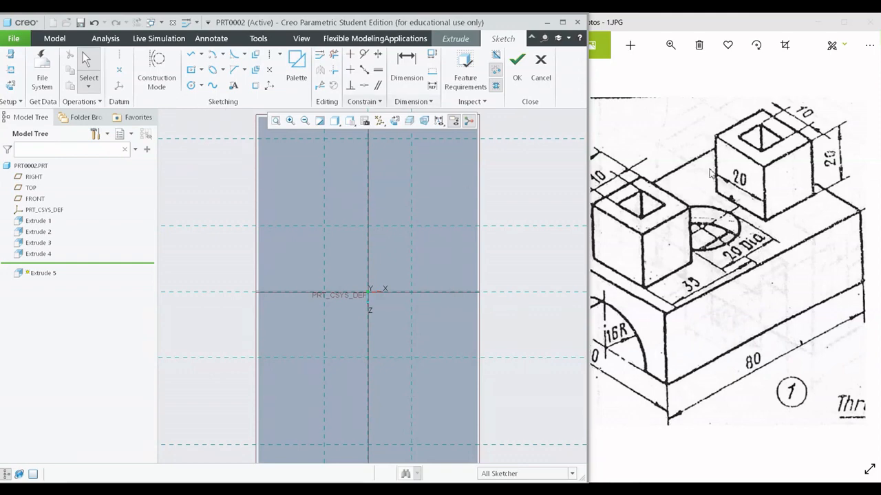
pyautogui.click(191, 85)
pyautogui.click(369, 295)
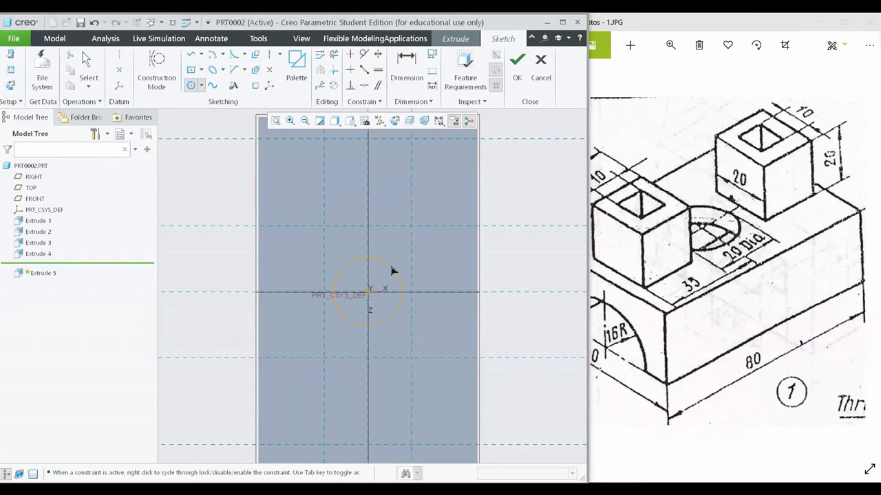
pyautogui.click(392, 267)
pyautogui.middleClick(460, 261)
# - Dimension the distance from the circle's horizontal centreline to the outer face of the front boss
pyautogui.scroll(-1, 460, 260)
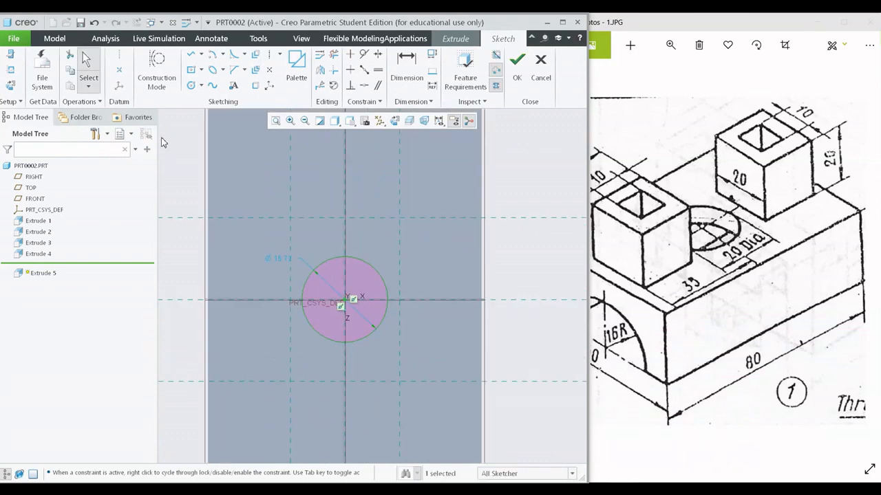
pyautogui.scroll(-1, 308, 216)
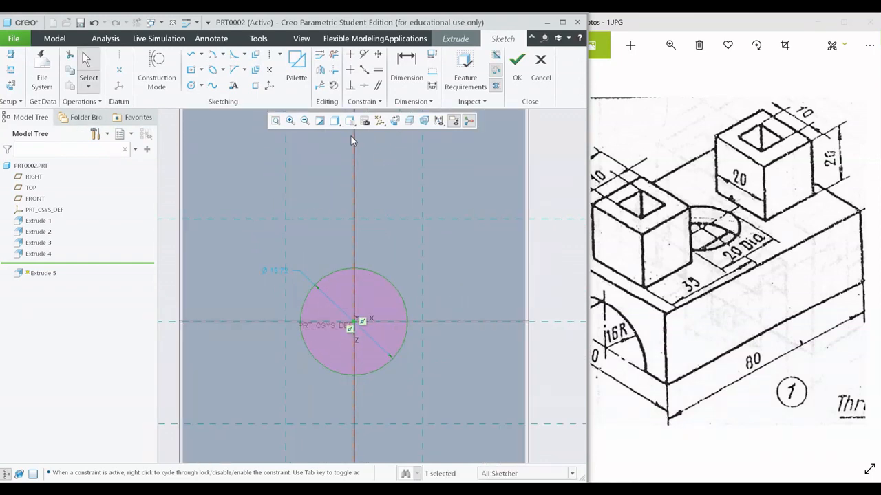
pyautogui.scroll(1, 352, 303)
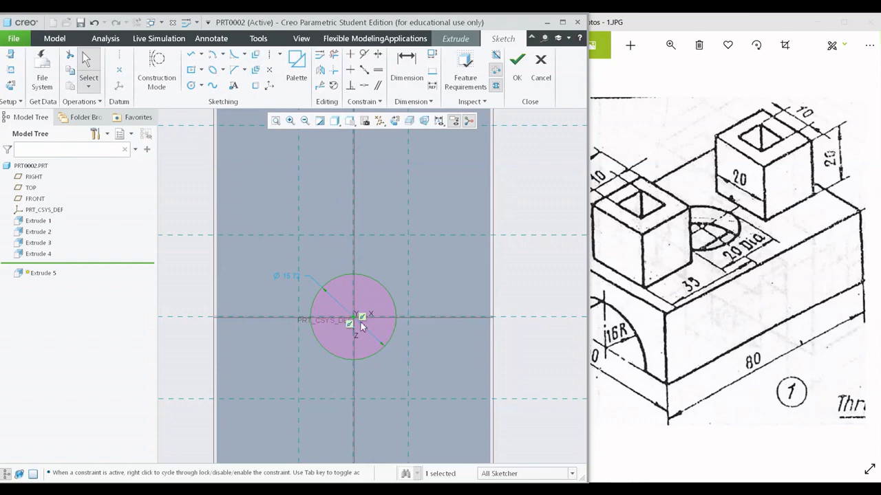
pyautogui.keyDown('shift'); pyautogui.moveTo(367, 350); pyautogui.dragTo(366, 315, button='middle'); pyautogui.keyUp('shift')
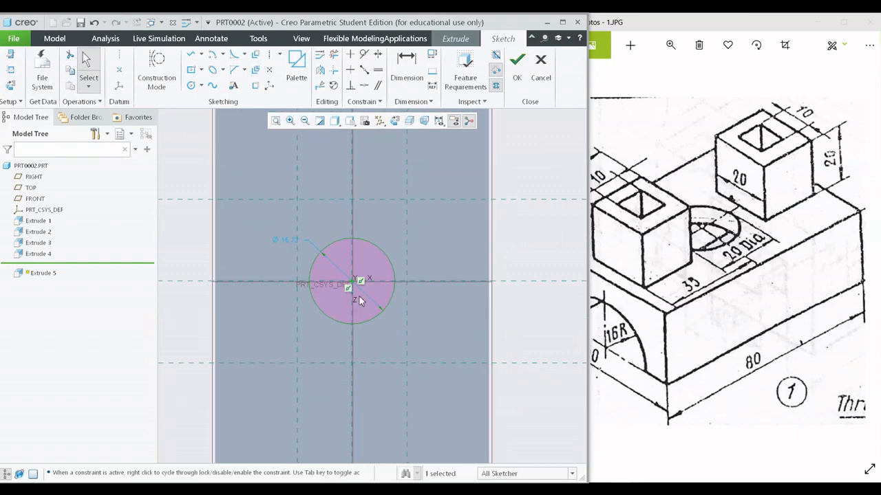
pyautogui.keyDown('shift'); pyautogui.moveTo(349, 285); pyautogui.dragTo(356, 203, button='middle'); pyautogui.keyUp('shift')
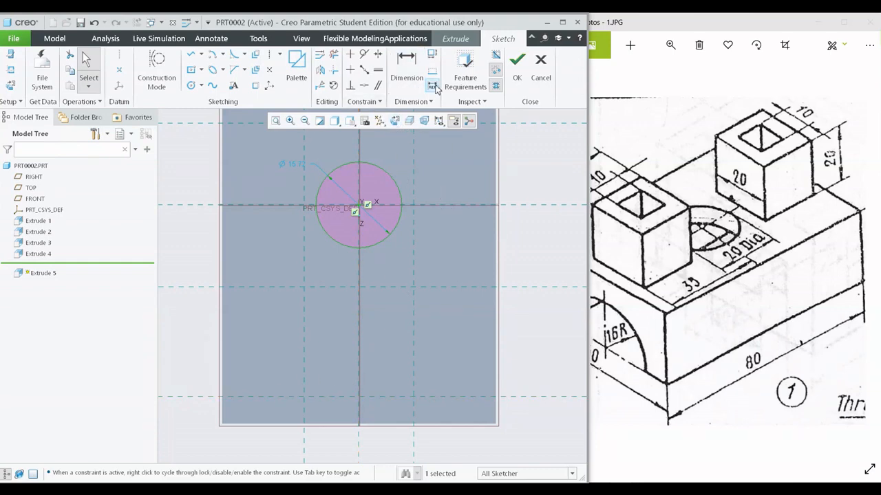
pyautogui.click(407, 67)
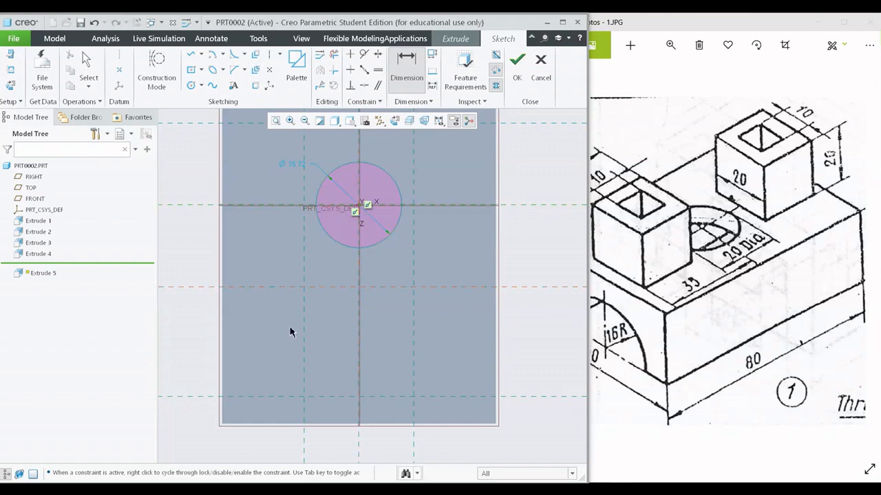
pyautogui.middleClick(205, 323)
pyautogui.middleClick(426, 174)
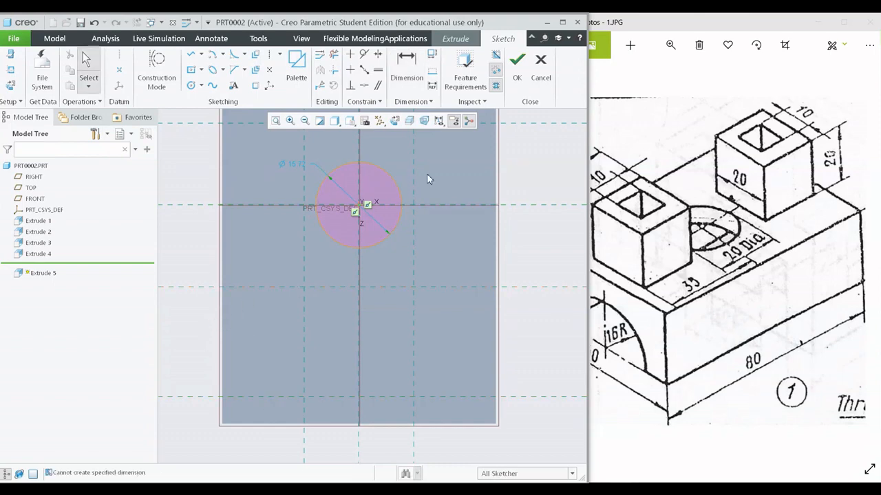
pyautogui.click(406, 69)
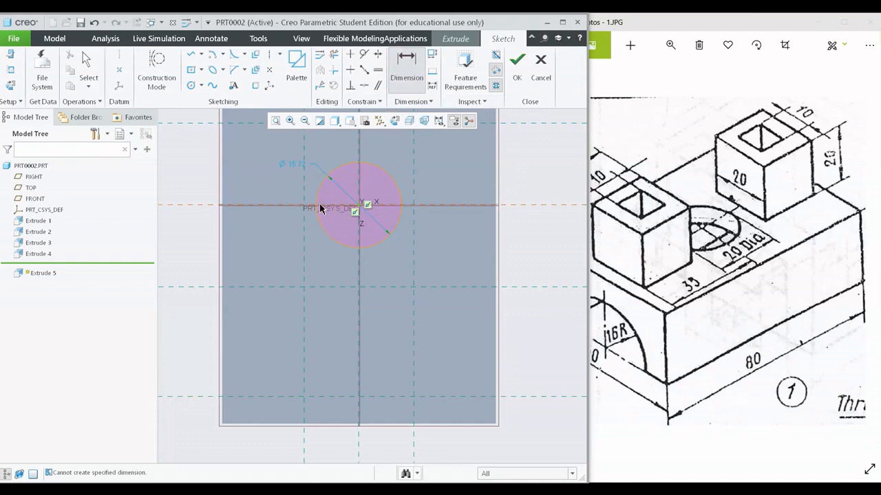
pyautogui.click(201, 397)
pyautogui.middleClick(263, 320)
pyautogui.middleClick(336, 279)
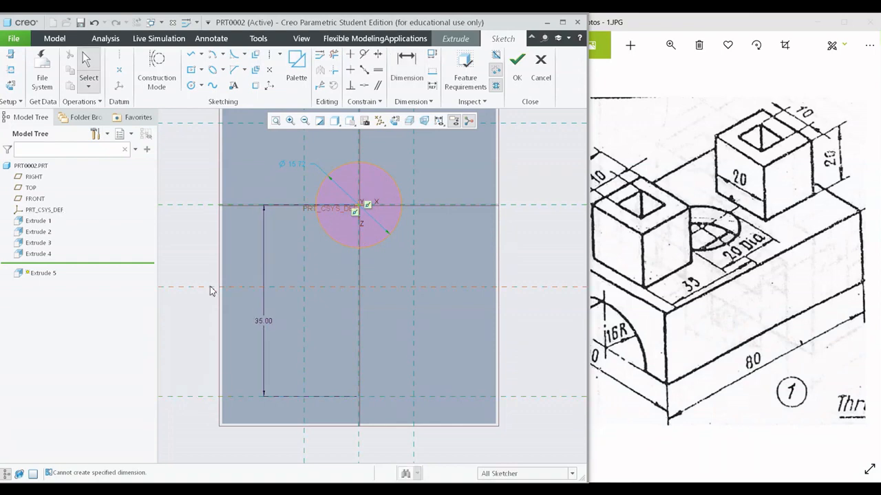
# - Compare the circle's diameter and its distance from the boss's outer face with the reference drawing
pyautogui.scroll(-3, 304, 336)
pyautogui.scroll(4, 349, 299)
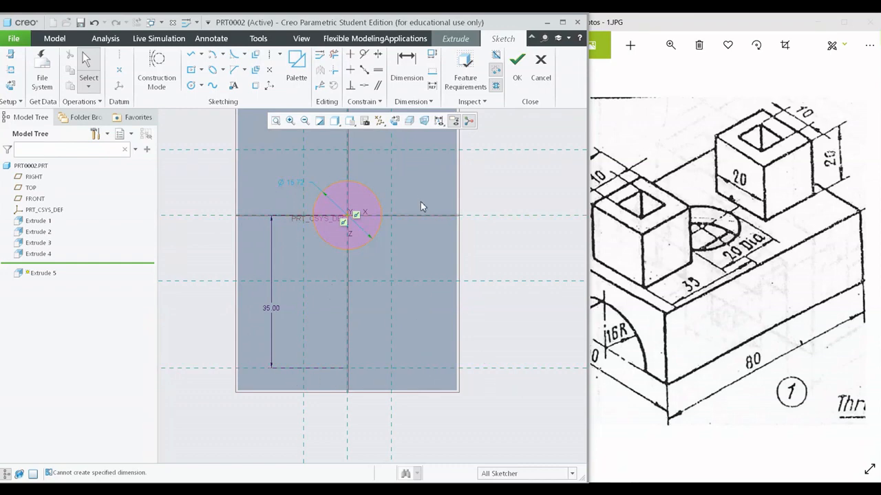
pyautogui.keyDown('shift'); pyautogui.moveTo(406, 176); pyautogui.dragTo(423, 264, button='middle'); pyautogui.keyUp('shift')
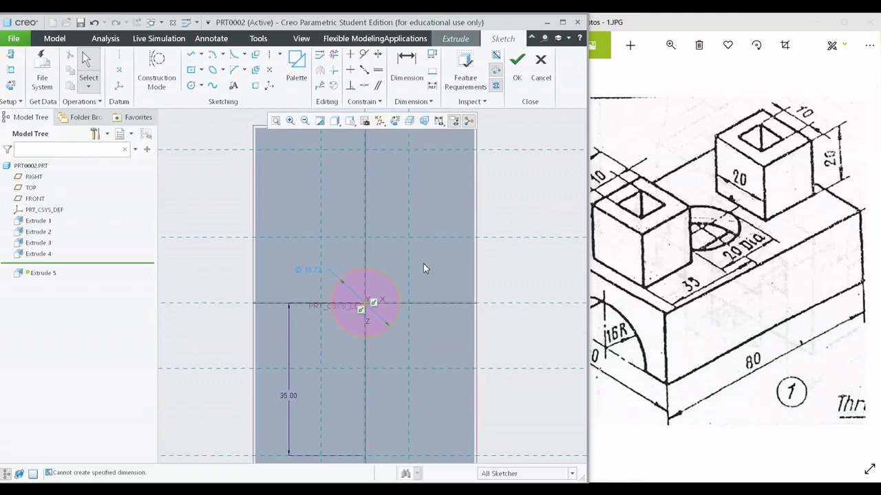
pyautogui.keyDown('shift'); pyautogui.moveTo(424, 225); pyautogui.dragTo(433, 212, button='middle'); pyautogui.keyUp('shift')
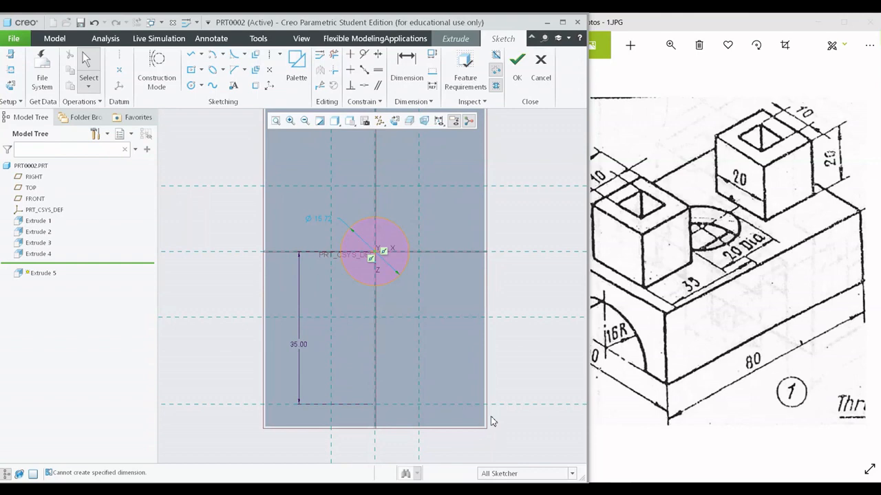
pyautogui.scroll(-4, 346, 246)
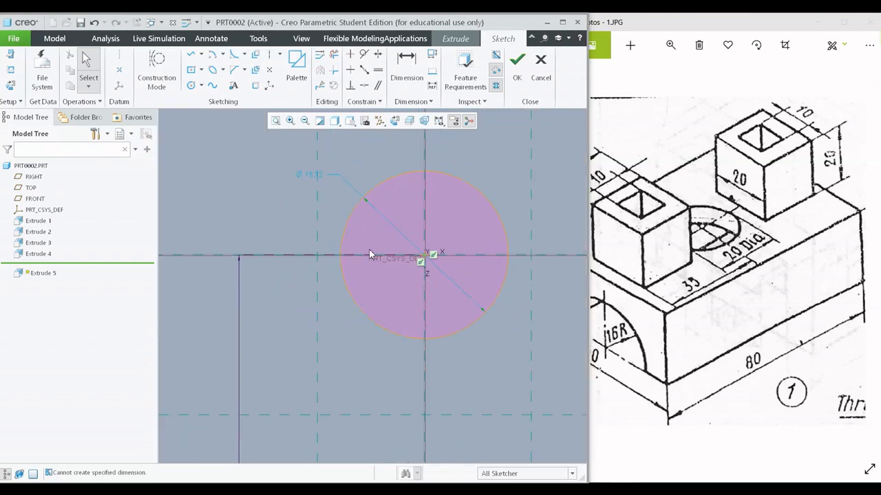
pyautogui.scroll(4, 316, 293)
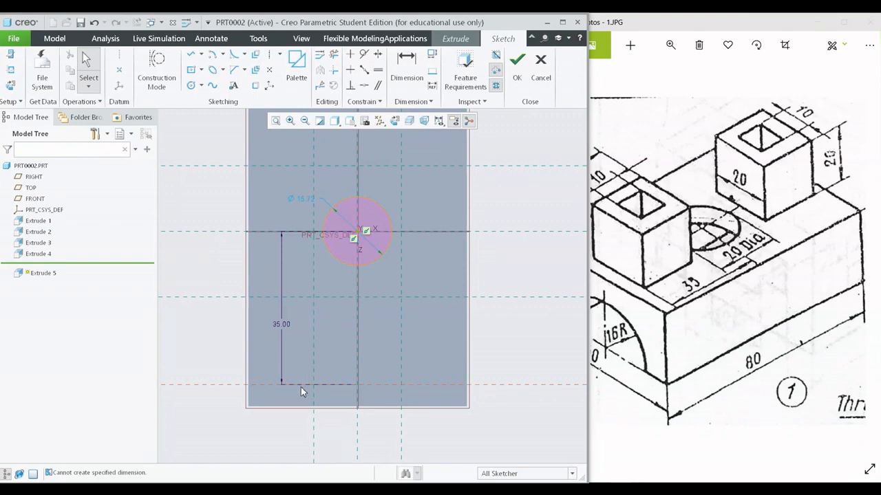
pyautogui.scroll(3, 337, 309)
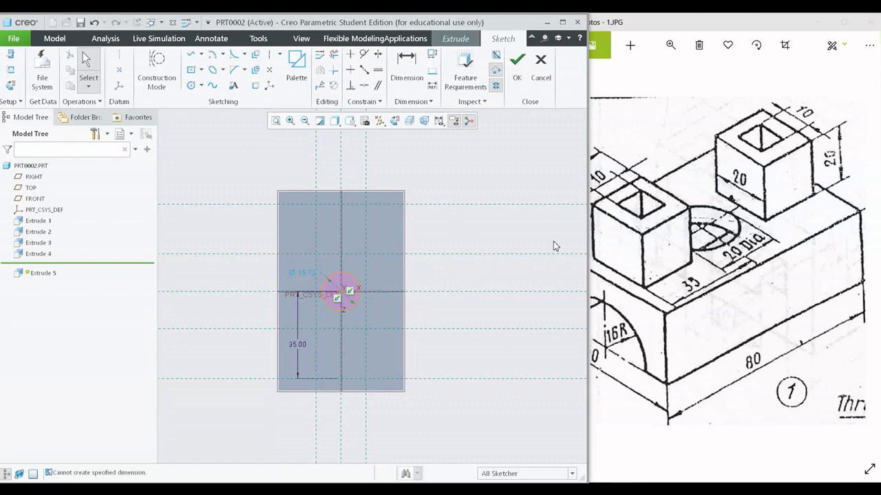
pyautogui.scroll(2, 310, 273)
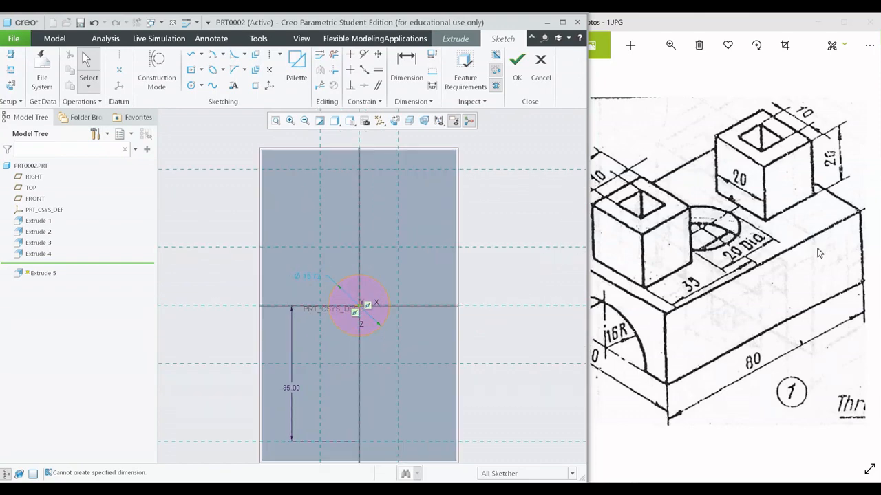
pyautogui.scroll(2, 544, 293)
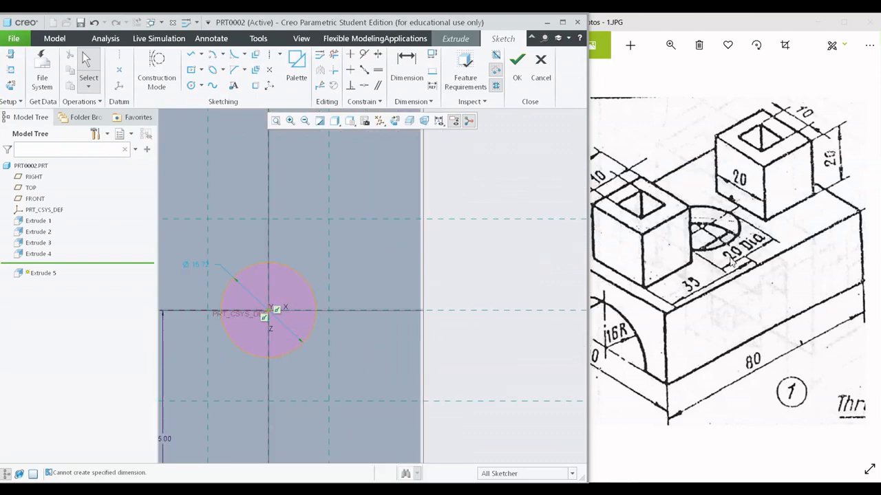
# - Delete the circle centred on the sketch origin
pyautogui.keyDown('shift'); pyautogui.moveTo(275, 305); pyautogui.dragTo(344, 290, button='middle'); pyautogui.keyUp('shift')
pyautogui.scroll(-2, 305, 284)
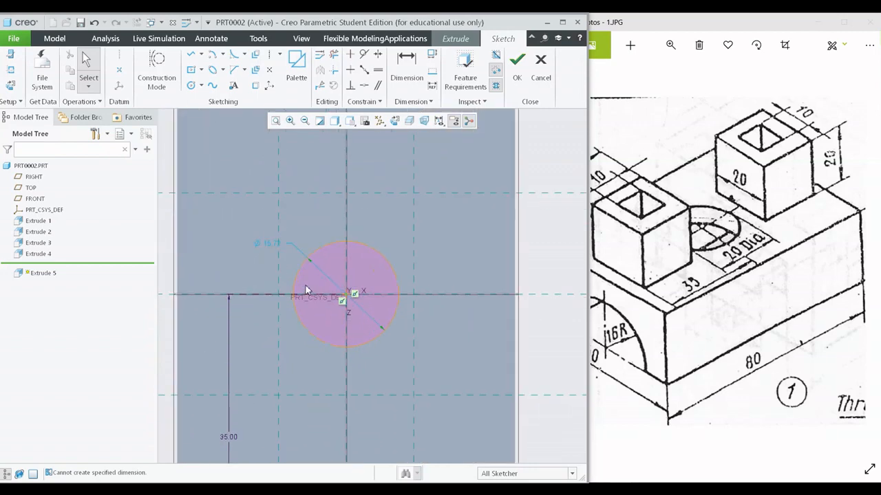
pyautogui.scroll(2, 321, 279)
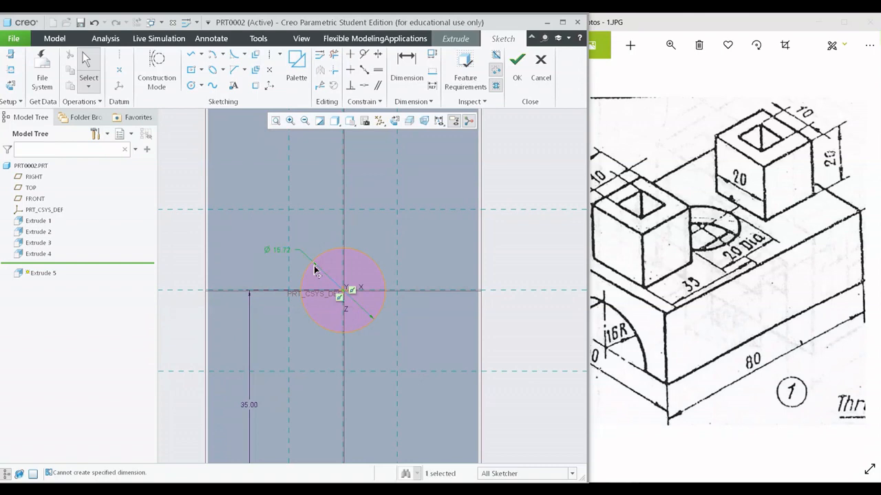
pyautogui.click(314, 265)
pyautogui.press('Delete')
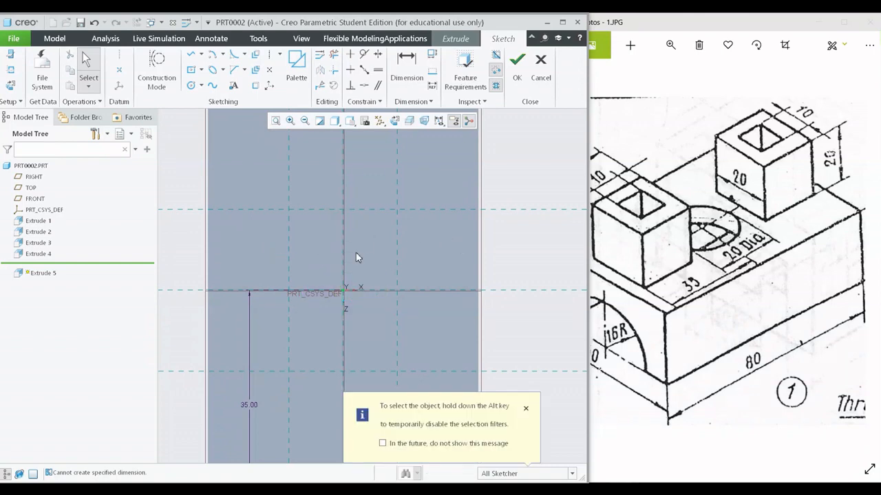
# - Sketch a circle centred on the sketch origin, with its edge tangent to the reference line of the bosses' side face
pyautogui.scroll(2, 356, 257)
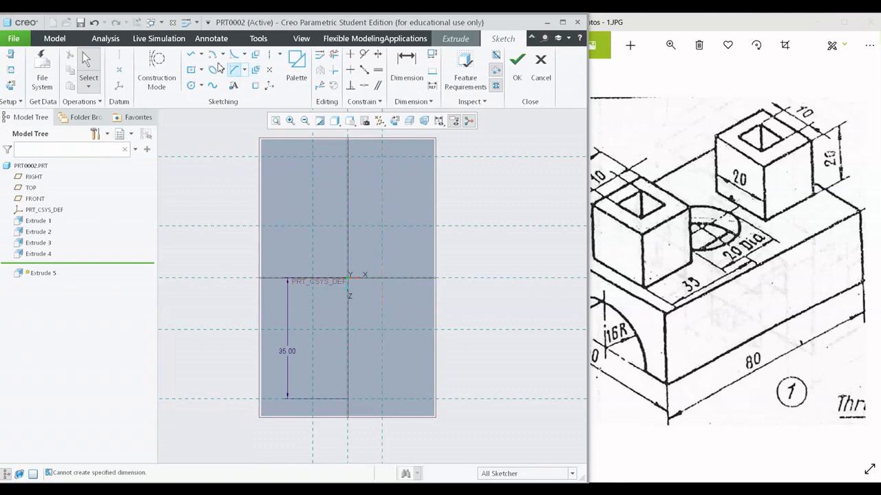
pyautogui.scroll(3, 385, 268)
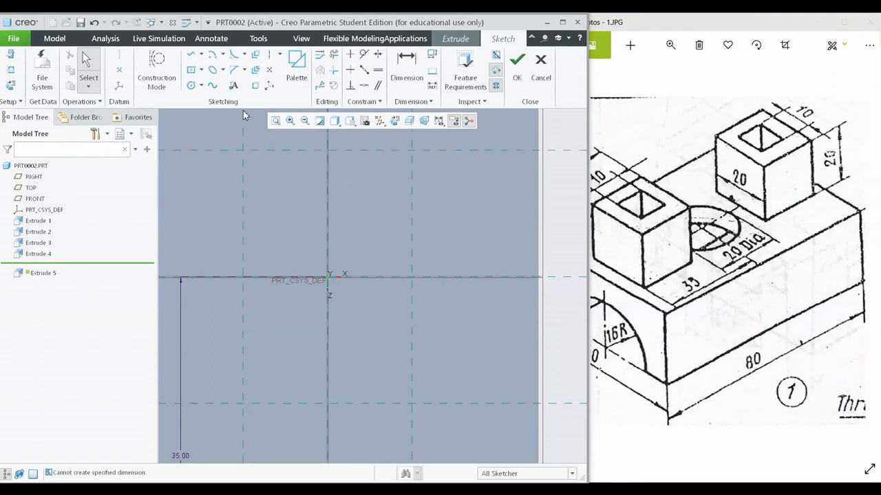
pyautogui.click(191, 85)
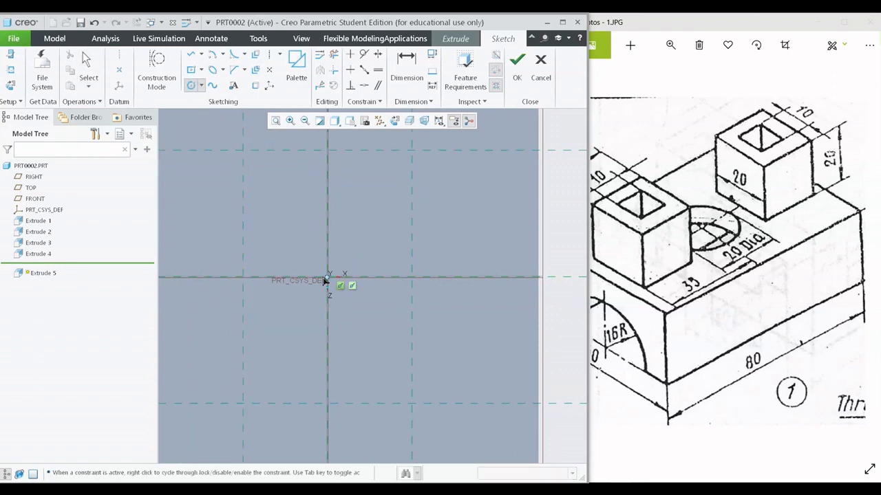
pyautogui.click(326, 278)
pyautogui.click(244, 277)
pyautogui.middleClick(365, 237)
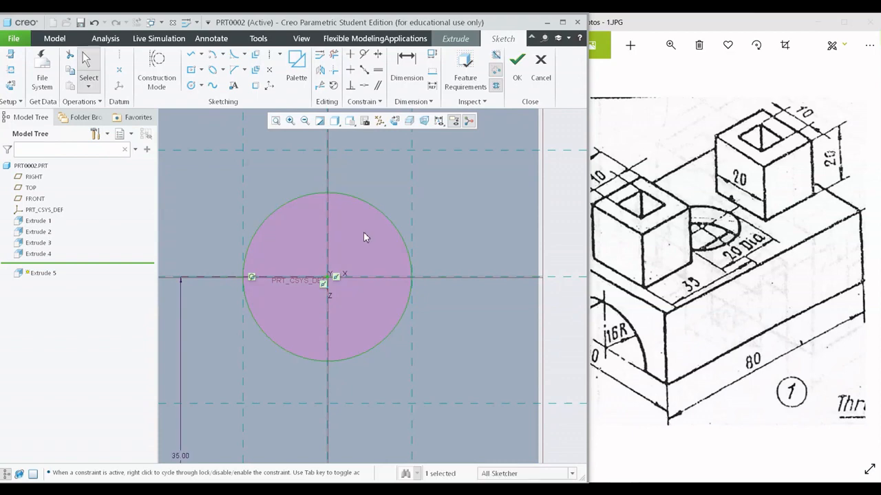
# - Set the display style to No Hidden and check the circle's size and position against both boss outlines
pyautogui.scroll(-2, 384, 277)
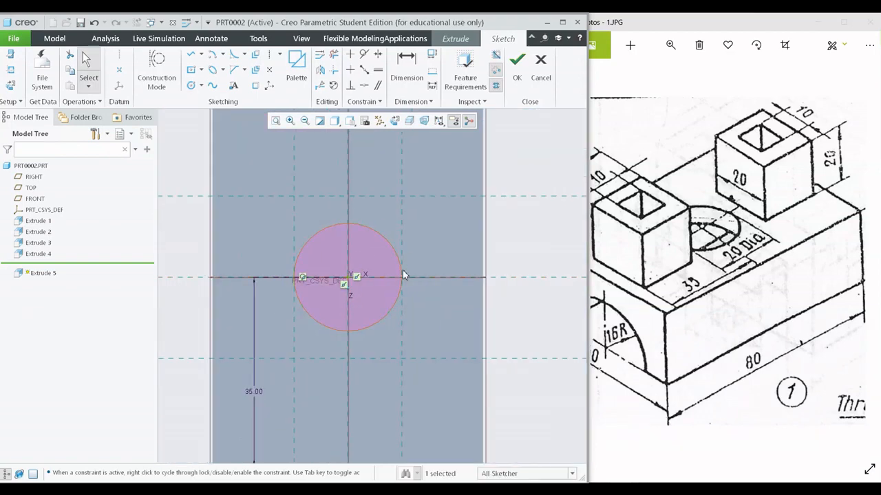
pyautogui.scroll(-2, 320, 342)
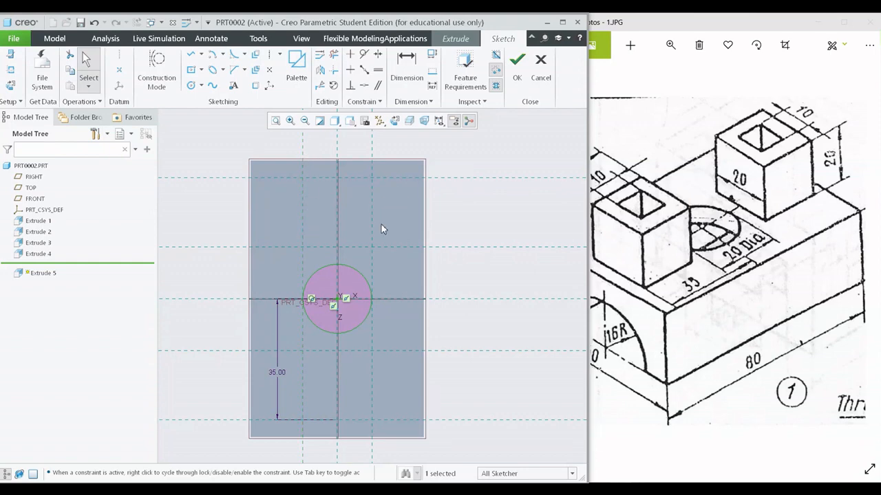
pyautogui.scroll(3, 298, 245)
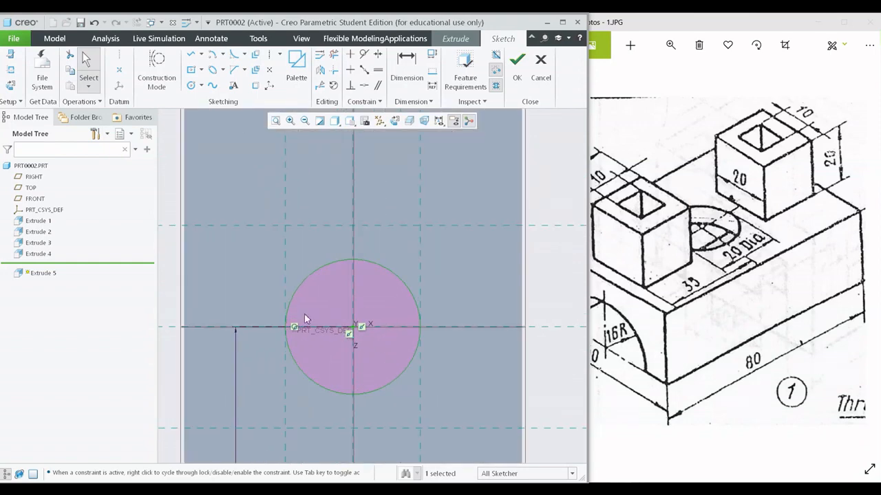
pyautogui.click(334, 121)
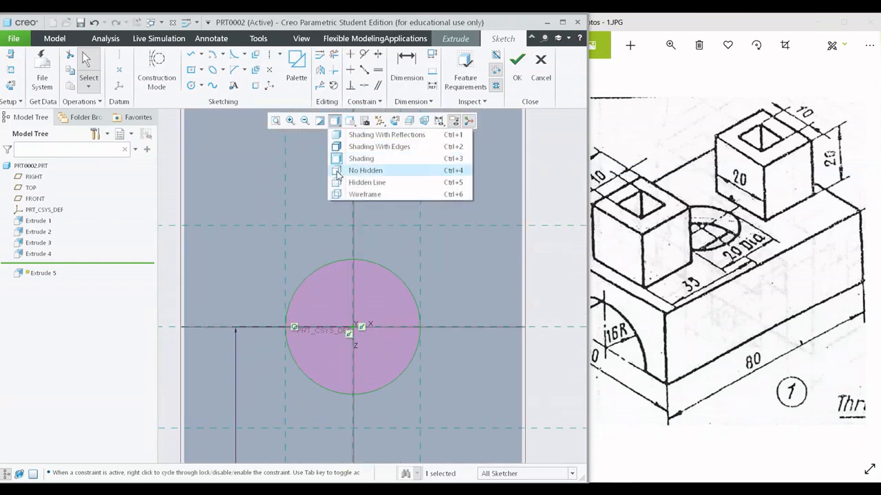
pyautogui.click(364, 170)
pyautogui.keyDown('shift'); pyautogui.moveTo(383, 335); pyautogui.dragTo(392, 269, button='middle'); pyautogui.keyUp('shift')
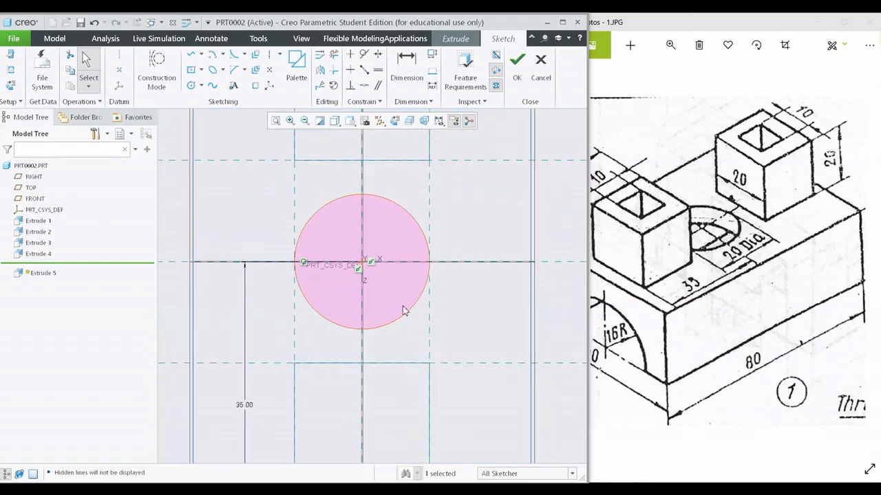
pyautogui.scroll(-2, 387, 301)
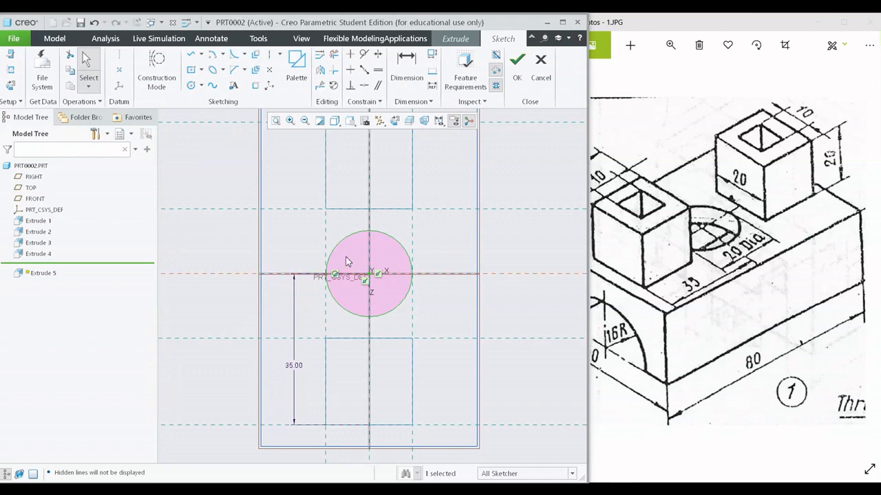
pyautogui.scroll(-2, 365, 203)
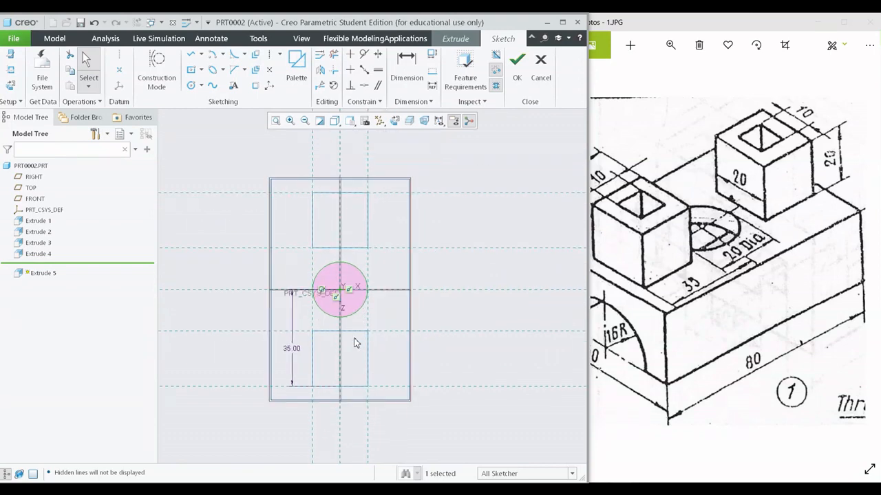
pyautogui.moveTo(354, 342)
pyautogui.mouseDown(button='middle')
pyautogui.moveTo(338, 287)
pyautogui.moveTo(291, 278)
pyautogui.moveTo(315, 287)
pyautogui.moveTo(464, 245)
pyautogui.mouseUp(button='middle')
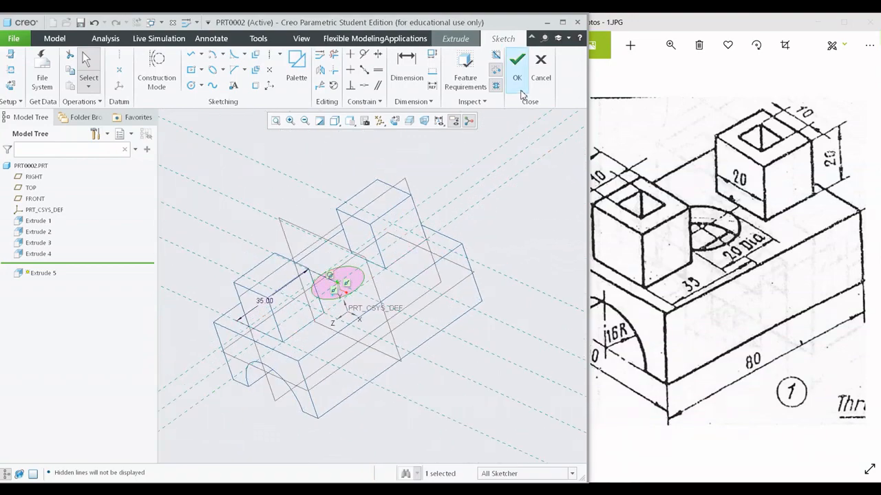
# - Finish the circle sketch and set the model display back to Shading
pyautogui.click(517, 60)
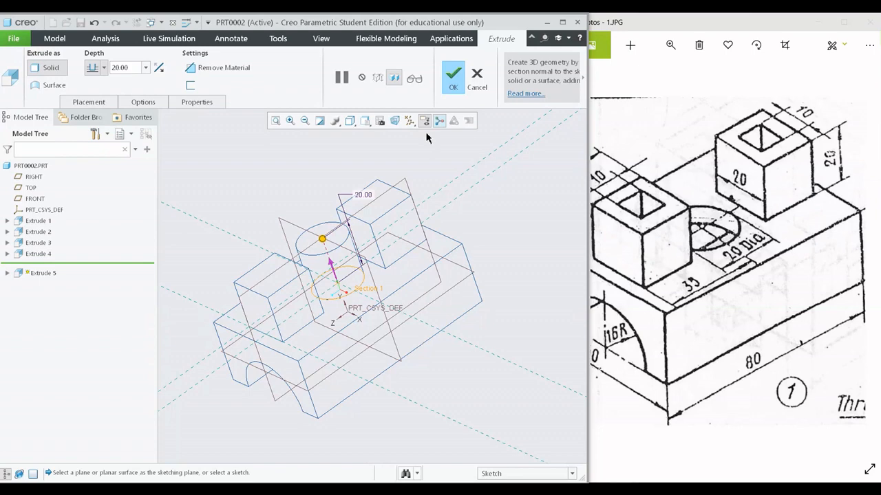
pyautogui.click(350, 121)
pyautogui.click(371, 161)
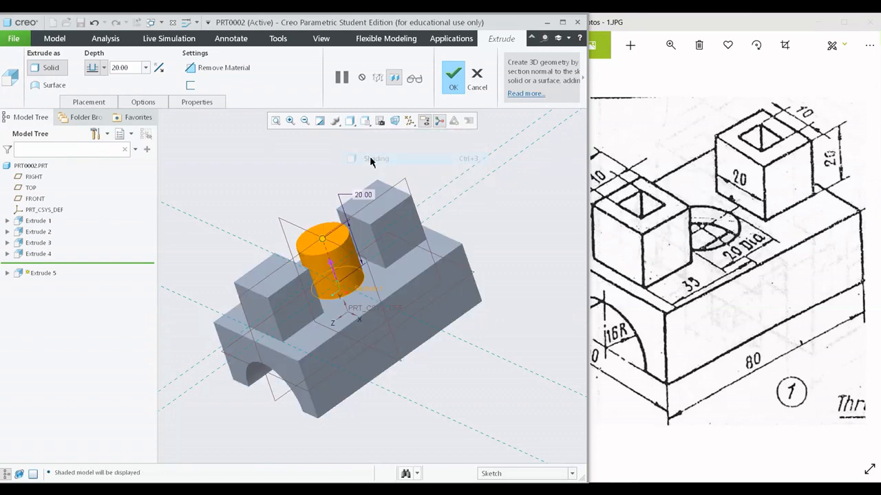
# - Cut the circle downward into the block as a material-removing extrude, with the depth running to the next surface
pyautogui.moveTo(345, 236)
pyautogui.mouseDown(button='middle')
pyautogui.moveTo(360, 256)
pyautogui.moveTo(343, 236)
pyautogui.mouseUp(button='middle')
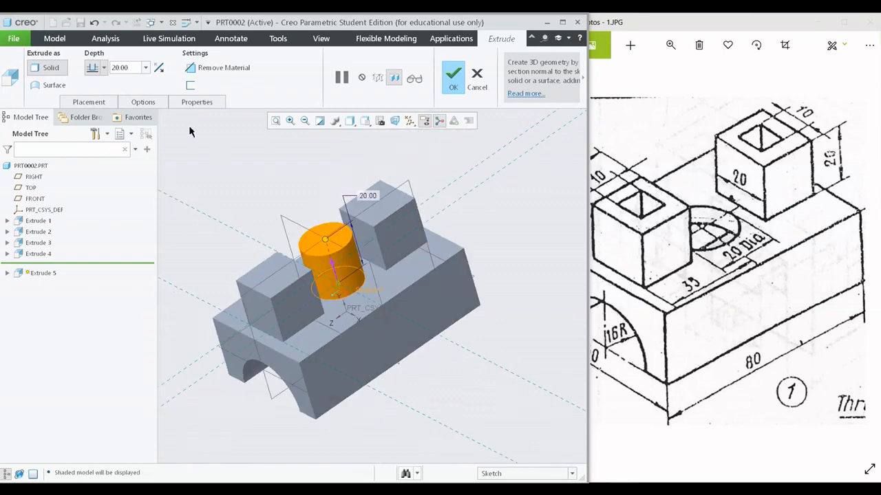
pyautogui.click(159, 68)
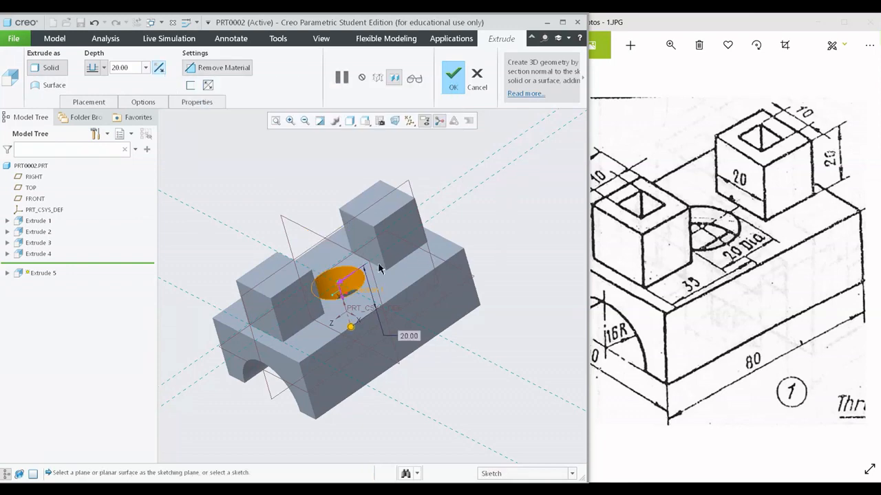
pyautogui.click(104, 67)
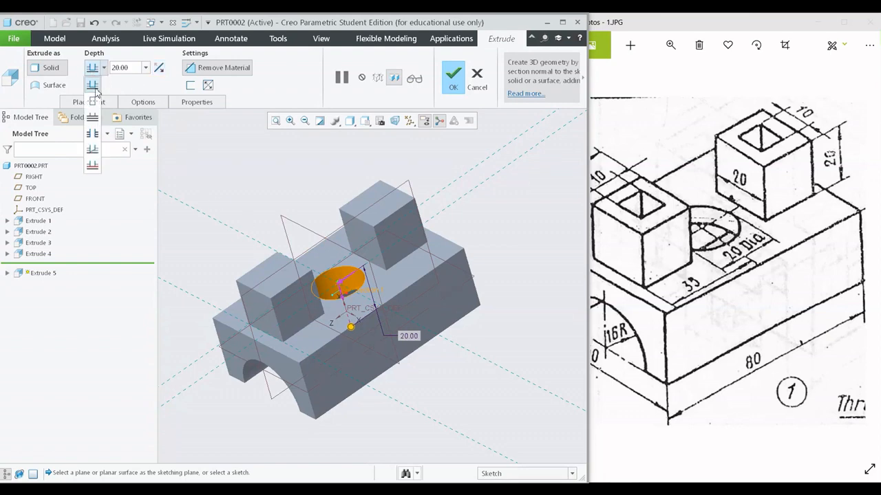
pyautogui.click(92, 117)
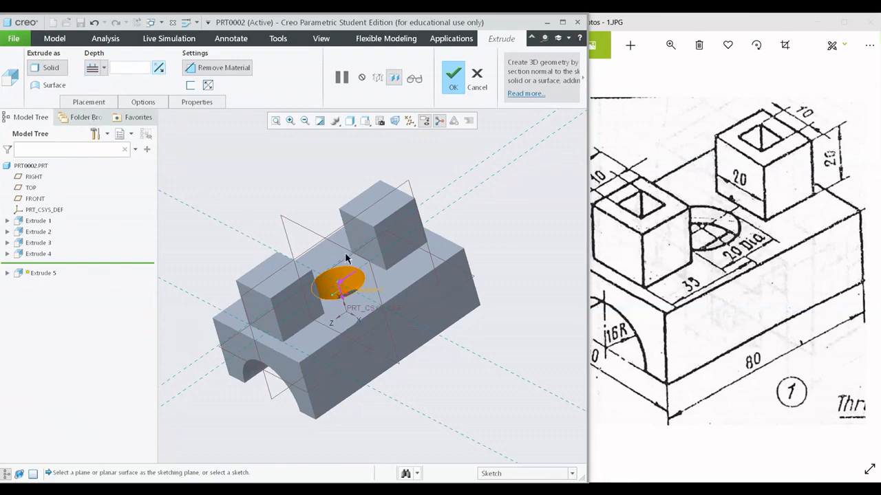
pyautogui.middleClick(382, 303)
# - Start a new extrude sketch on the top face of the rear square boss
pyautogui.scroll(4, 413, 227)
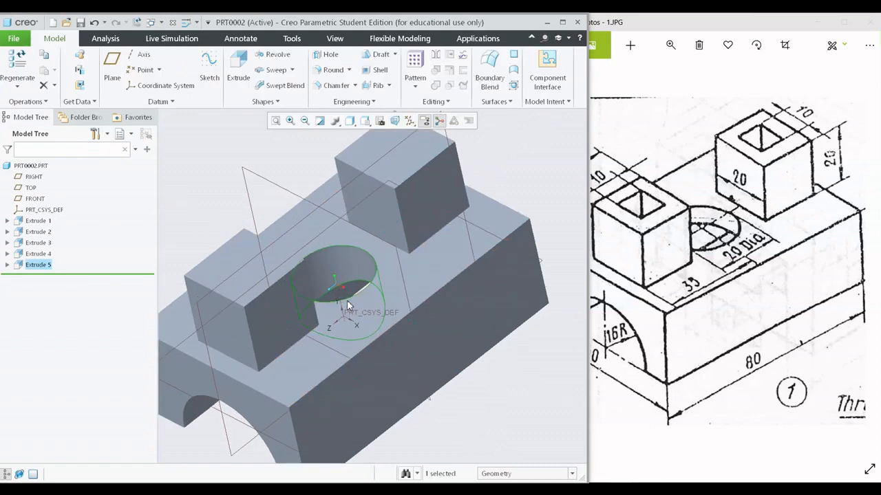
pyautogui.moveTo(430, 216); pyautogui.dragTo(387, 289, button='middle')
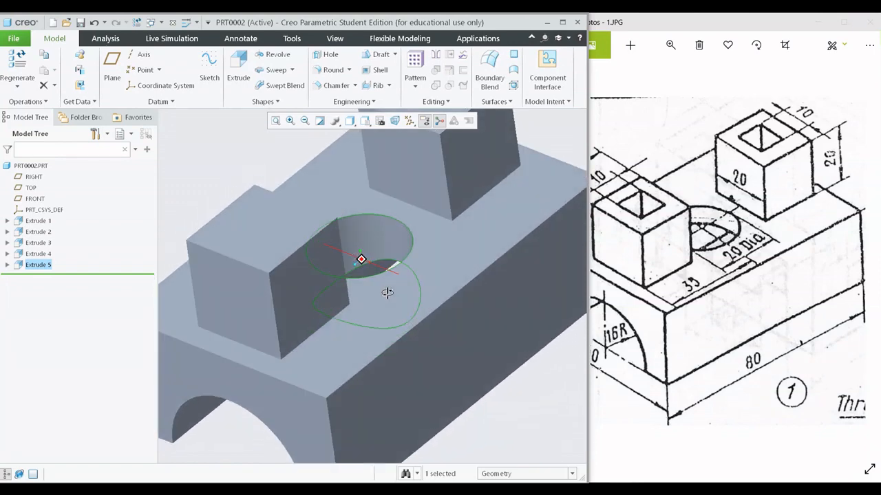
pyautogui.scroll(-4, 385, 289)
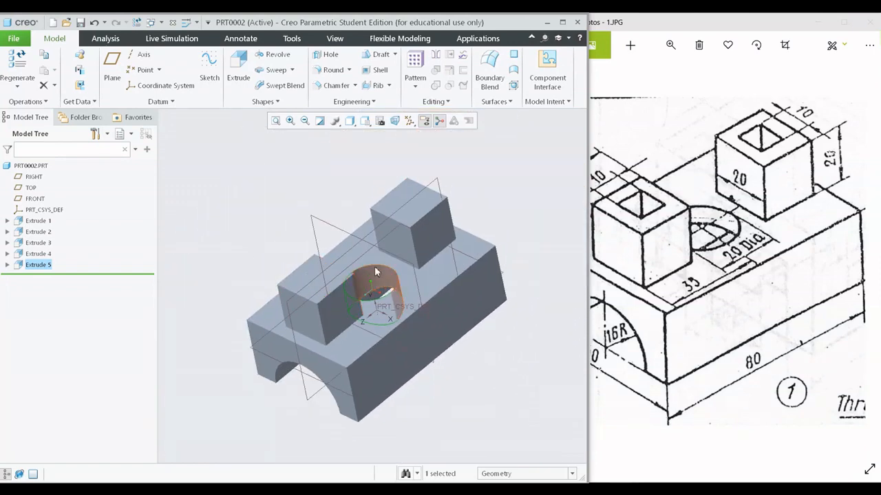
pyautogui.scroll(5, 364, 271)
pyautogui.keyDown('shift'); pyautogui.moveTo(362, 271); pyautogui.dragTo(349, 280, button='middle'); pyautogui.keyUp('shift')
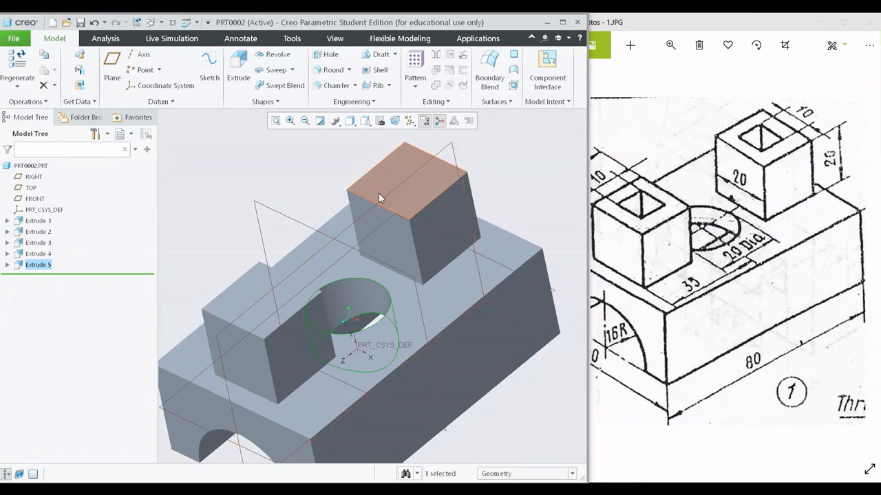
pyautogui.click(234, 77)
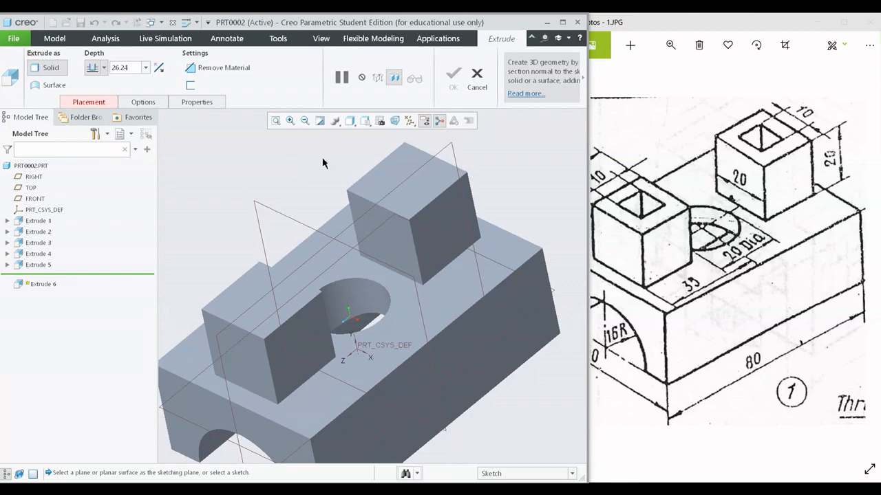
pyautogui.click(386, 165)
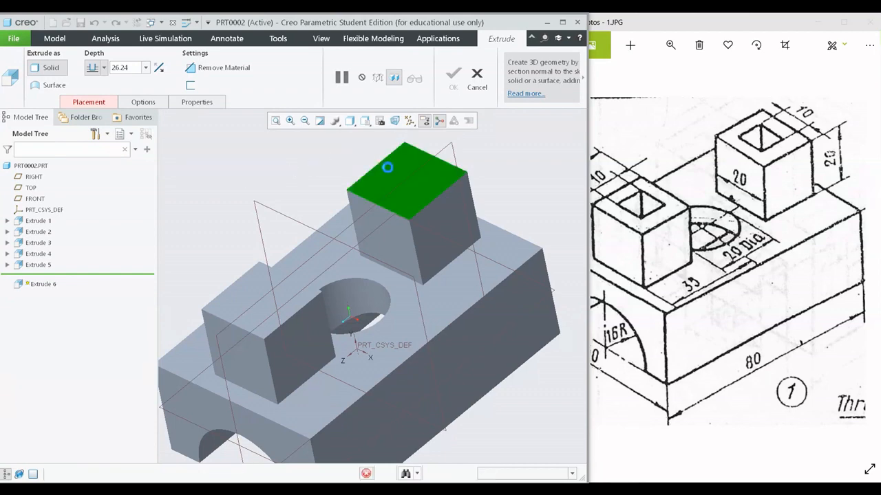
pyautogui.click(394, 121)
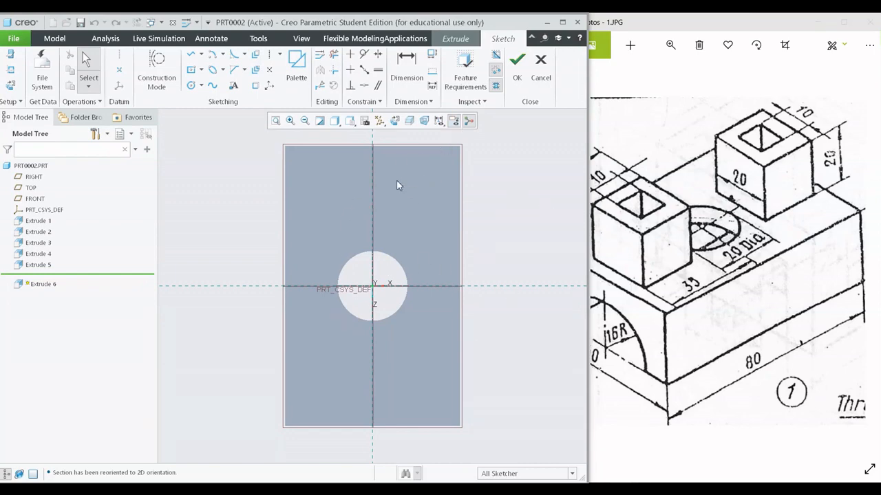
# - Add the bosses' shared side faces and the front and rear faces of both bosses as references for the new sketch
pyautogui.click(10, 69)
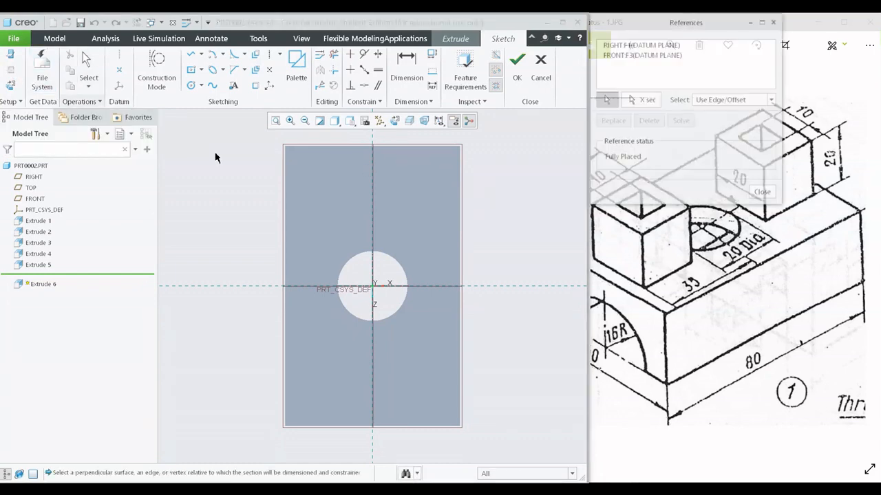
pyautogui.click(339, 184)
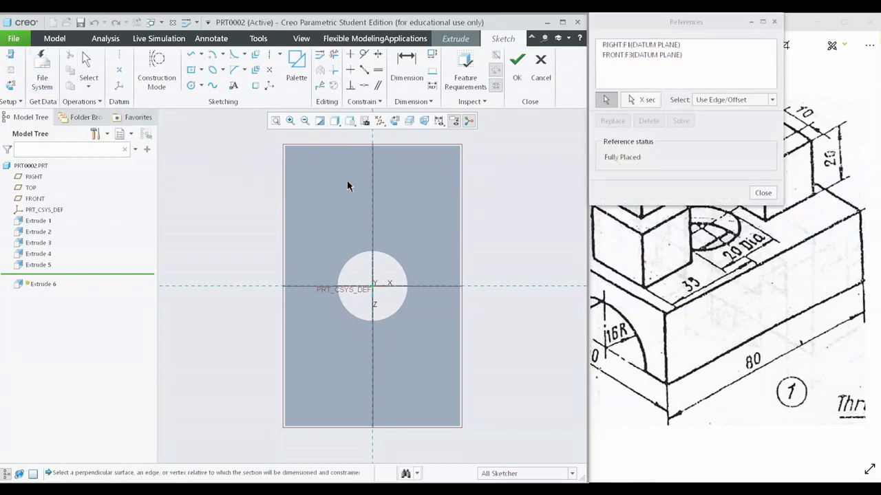
pyautogui.click(408, 190)
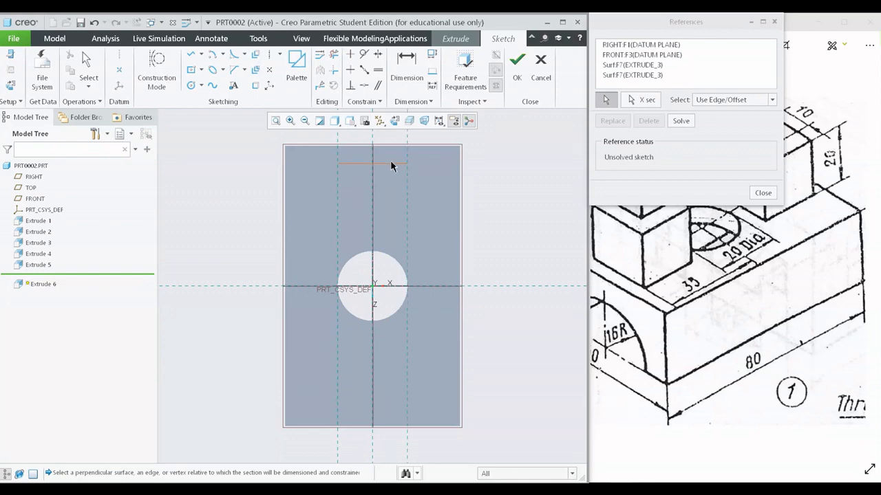
pyautogui.click(390, 163)
pyautogui.click(385, 233)
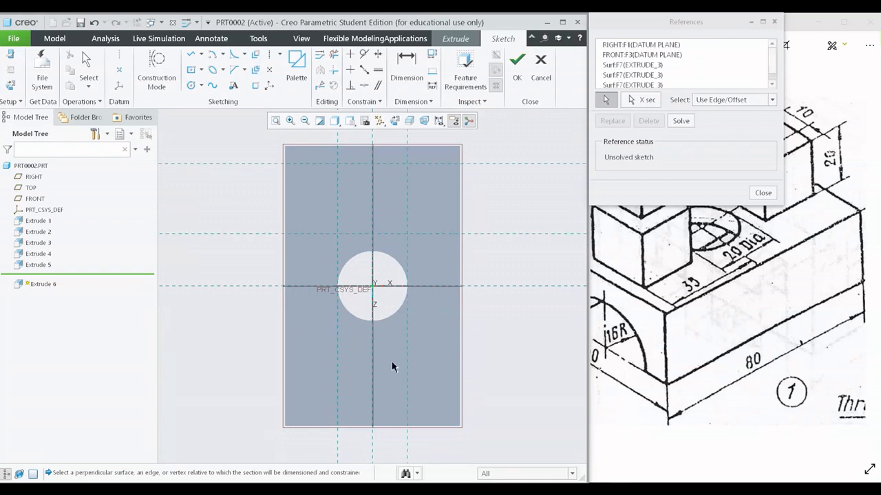
pyautogui.click(387, 410)
pyautogui.click(394, 339)
pyautogui.keyDown('shift'); pyautogui.moveTo(484, 297); pyautogui.dragTo(481, 335, button='middle'); pyautogui.keyUp('shift')
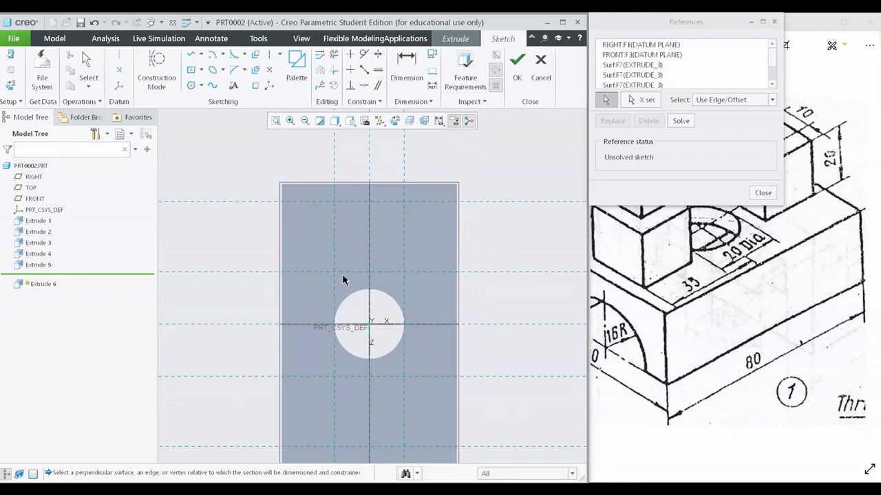
pyautogui.click(763, 194)
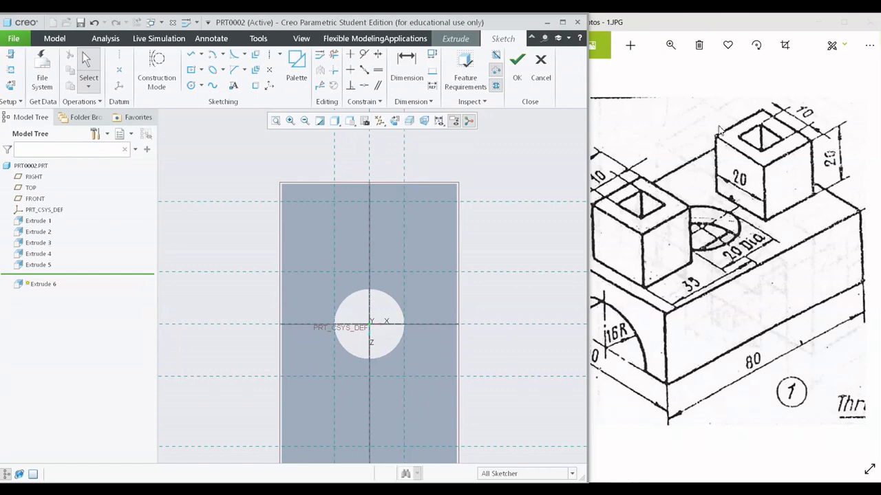
pyautogui.moveTo(697, 207); pyautogui.dragTo(733, 208)
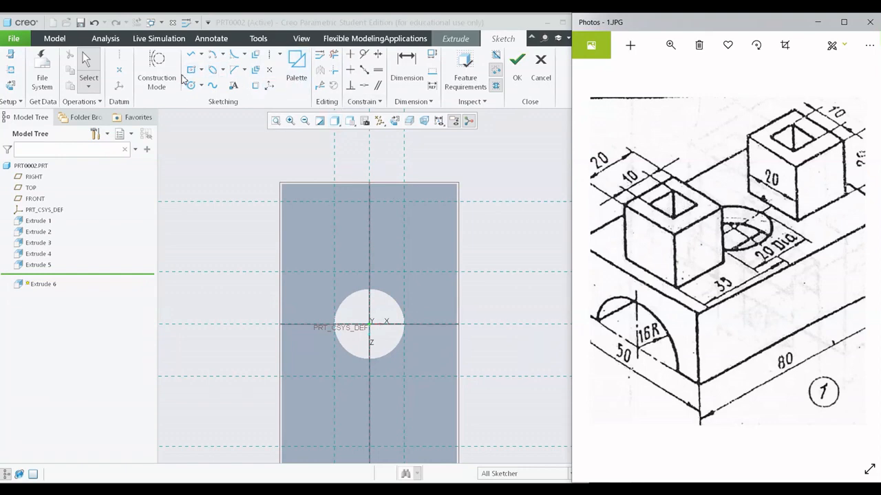
# - Draw a horizontal centerline across the rear boss, 10 mm from its edge nearest the central hole
pyautogui.click(190, 71)
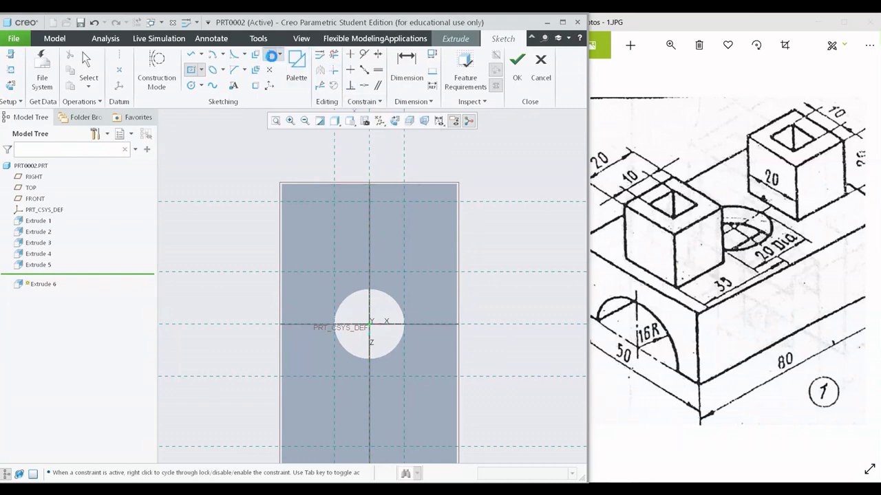
pyautogui.click(278, 53)
pyautogui.click(370, 241)
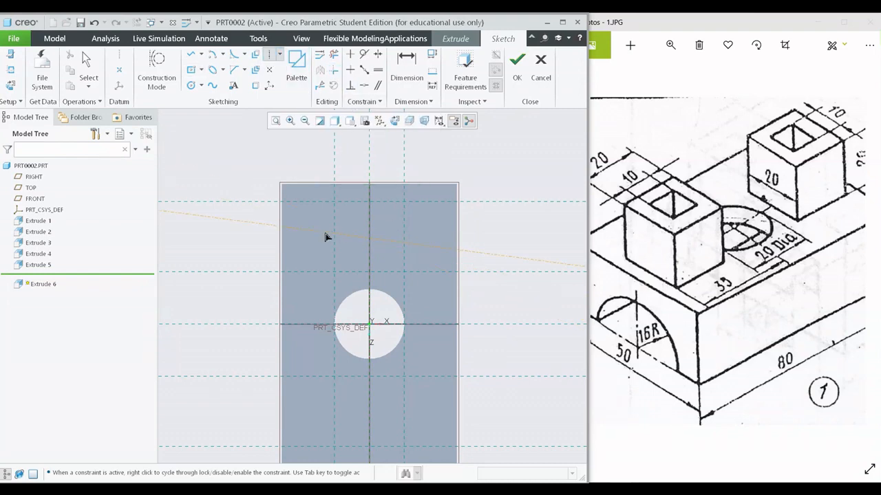
pyautogui.click(324, 238)
pyautogui.middleClick(435, 205)
pyautogui.scroll(-2, 311, 245)
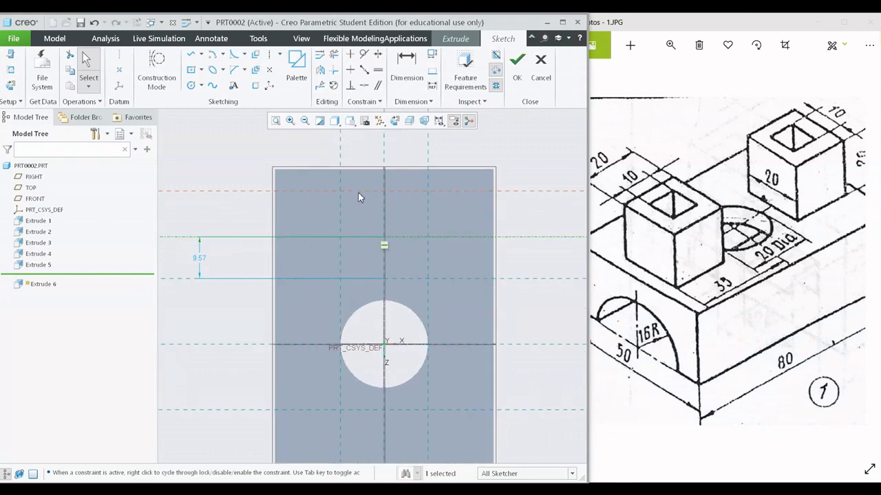
pyautogui.doubleClick(203, 266)
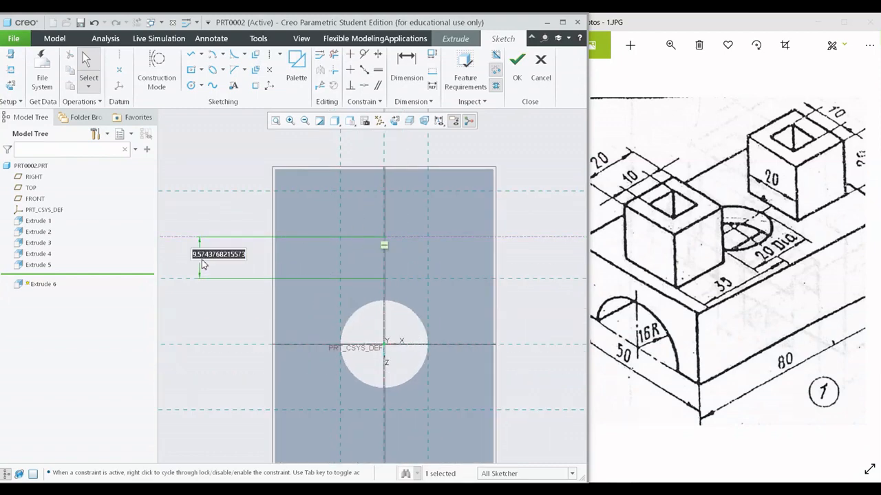
pyautogui.write('10')
pyautogui.press('Return')
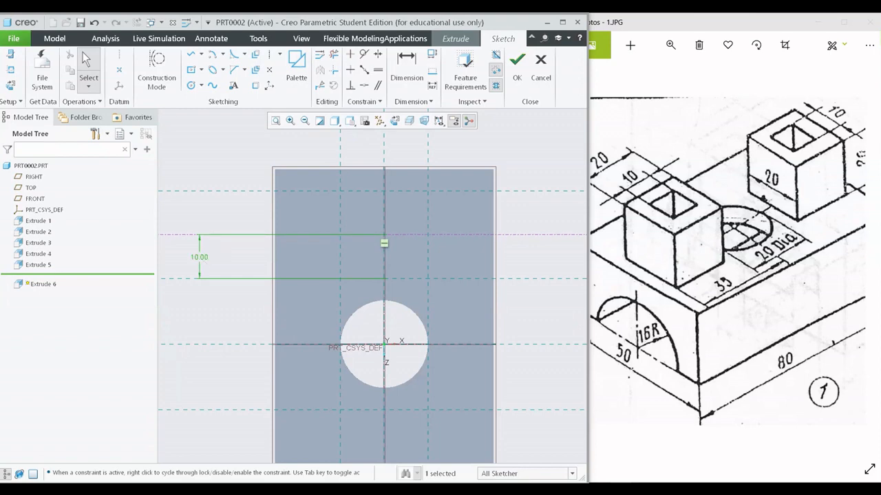
# - Sketch a center square of about 9.69 mm on the rear boss, centered where the new centerline crosses the vertical axis
pyautogui.click(191, 69)
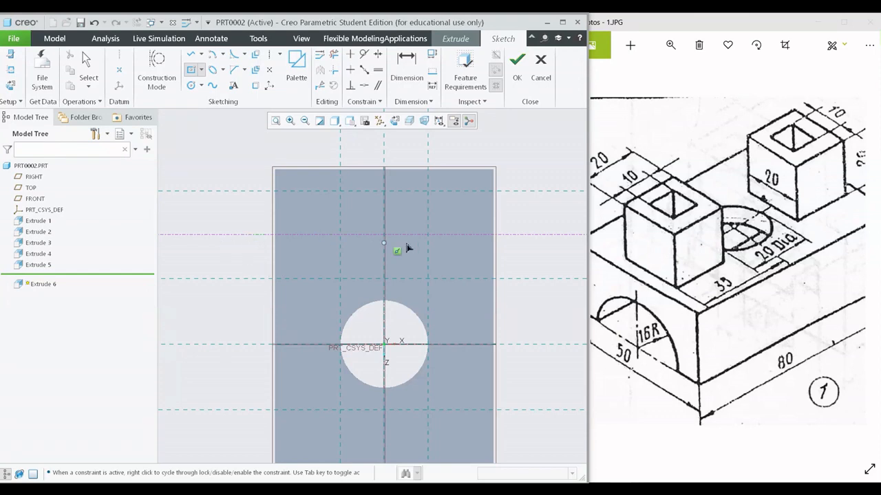
pyautogui.scroll(-3, 458, 240)
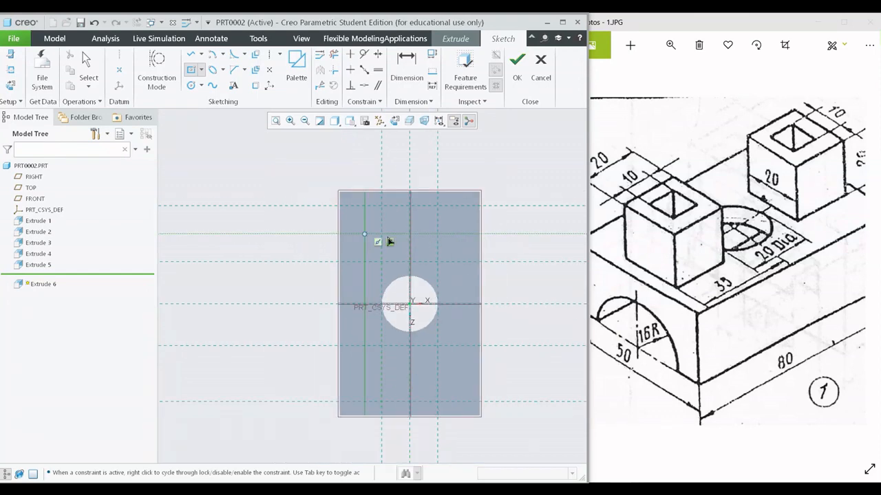
pyautogui.scroll(2, 392, 241)
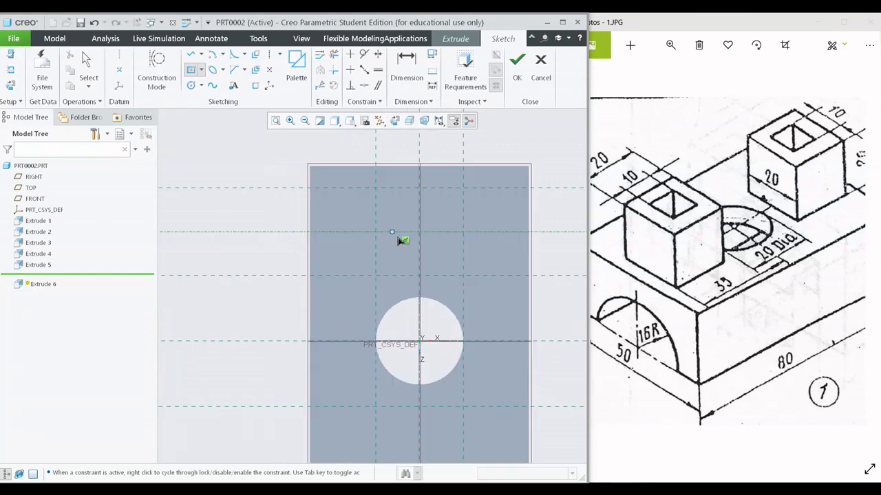
pyautogui.click(433, 226)
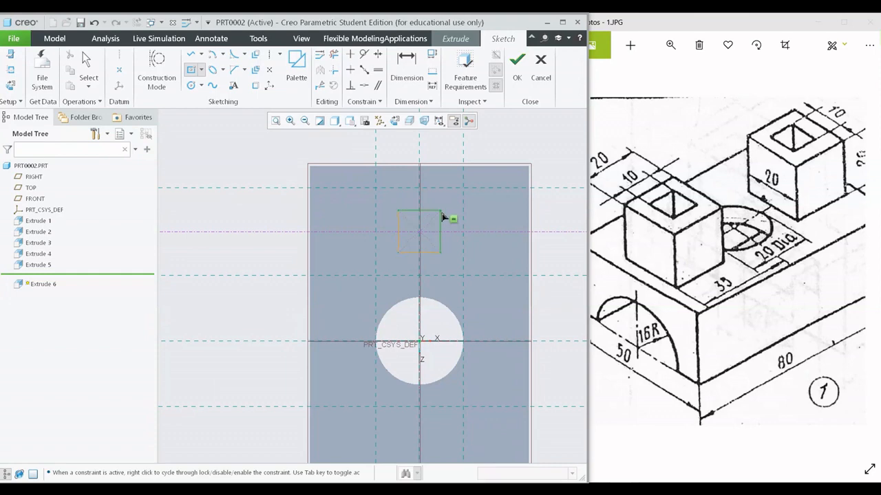
pyautogui.click(441, 217)
pyautogui.middleClick(478, 216)
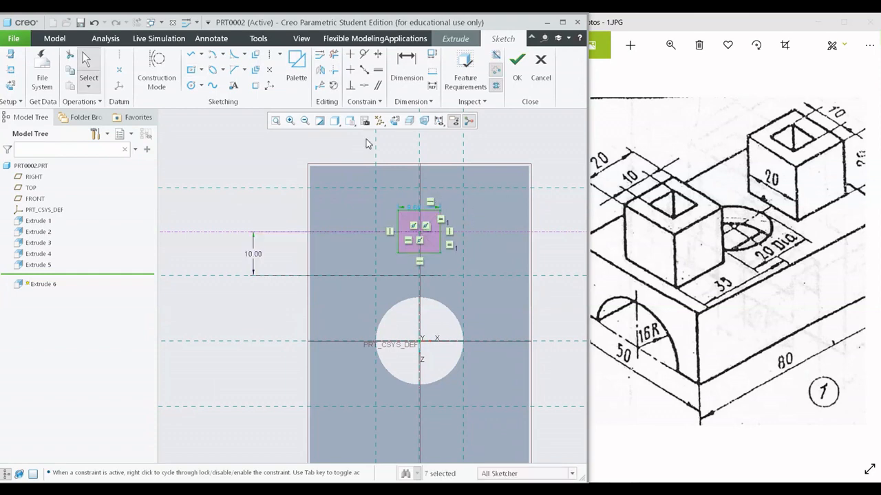
# - Switch the model display to No Hidden and set the rear square's side length to 10 mm
pyautogui.click(334, 121)
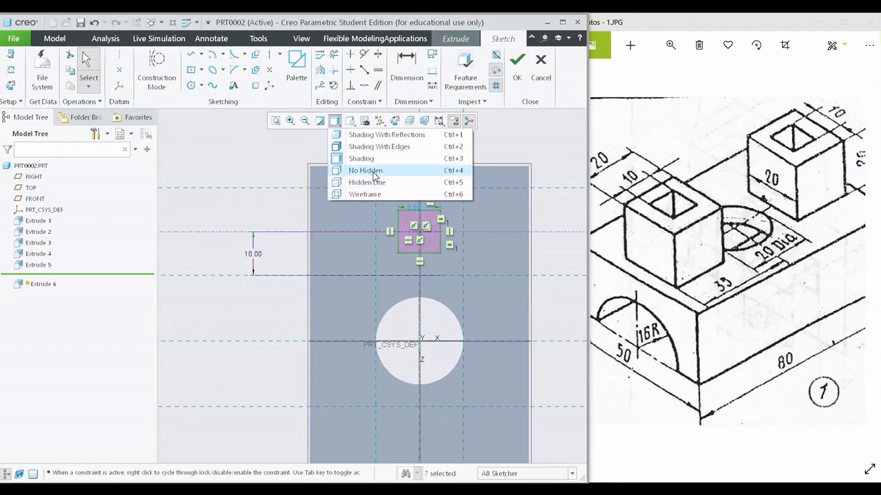
pyautogui.click(364, 169)
pyautogui.scroll(3, 477, 225)
pyautogui.scroll(-2, 361, 199)
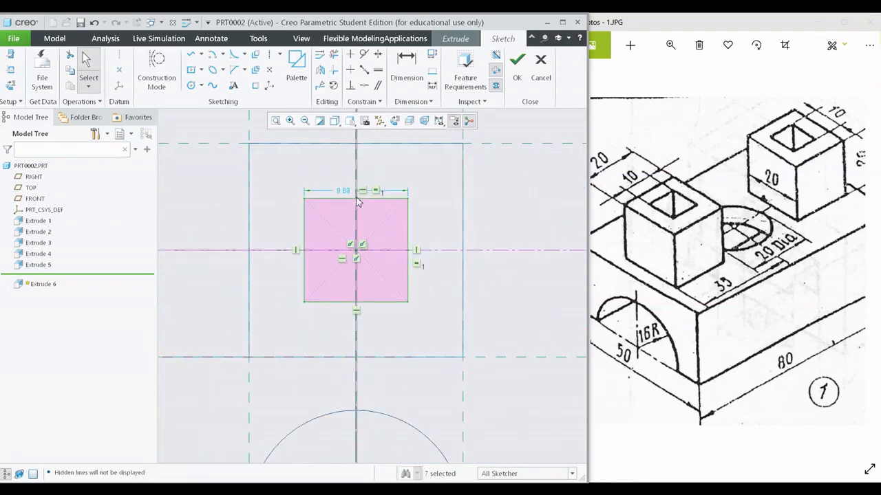
pyautogui.doubleClick(344, 189)
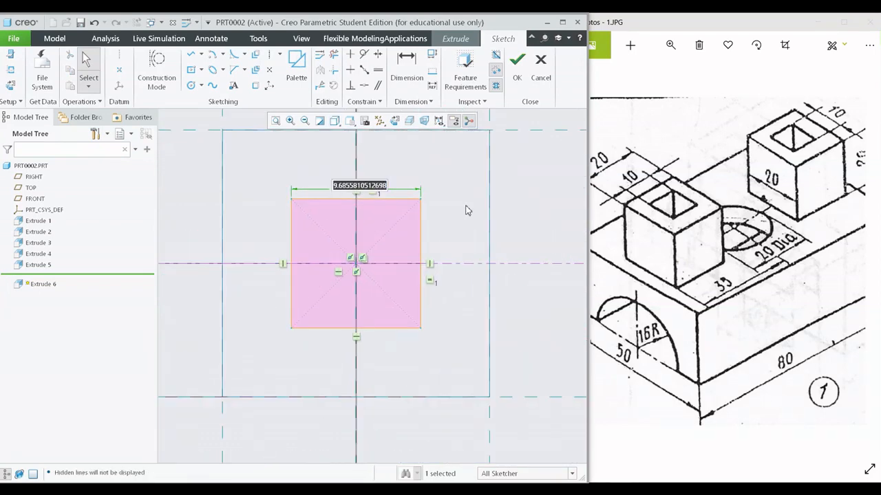
pyautogui.write('10')
pyautogui.press('Return')
pyautogui.scroll(4, 413, 213)
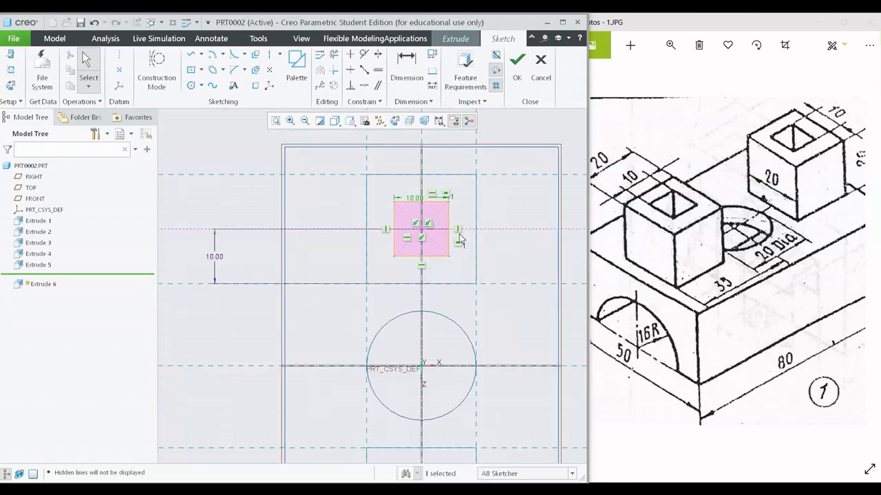
# - Try a horizontal centerline across the front boss, 10 mm from its outer edge, and delete it again
pyautogui.moveTo(354, 221); pyautogui.dragTo(360, 291, button='middle')
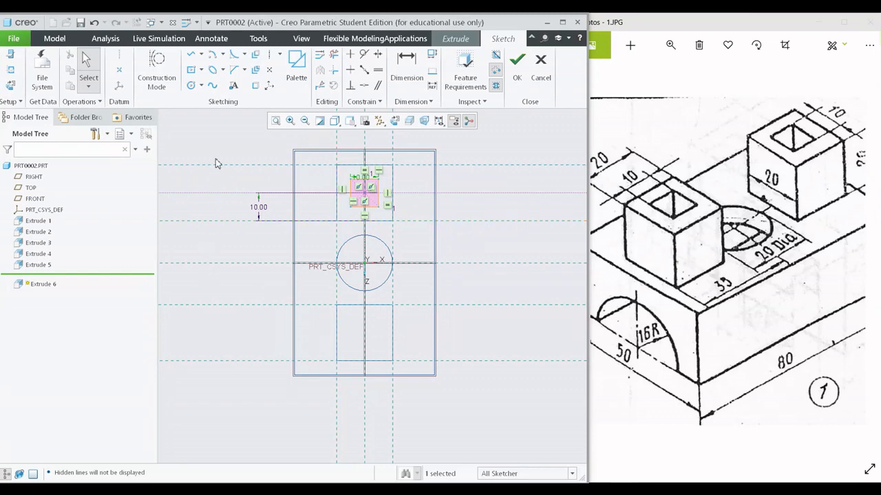
pyautogui.click(273, 55)
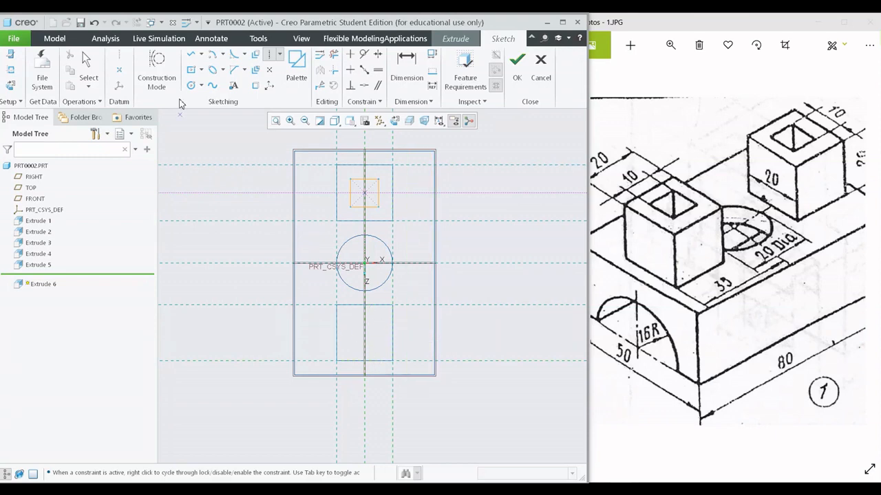
pyautogui.click(269, 55)
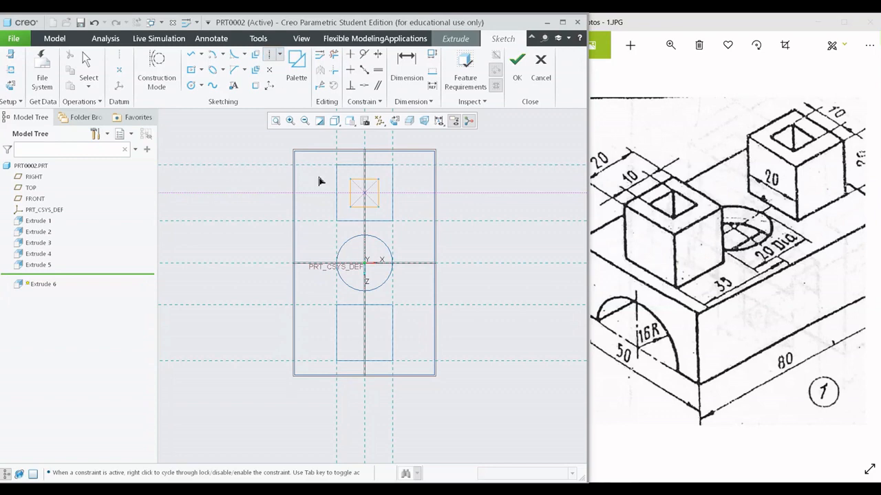
pyautogui.click(364, 333)
pyautogui.click(337, 333)
pyautogui.middleClick(395, 318)
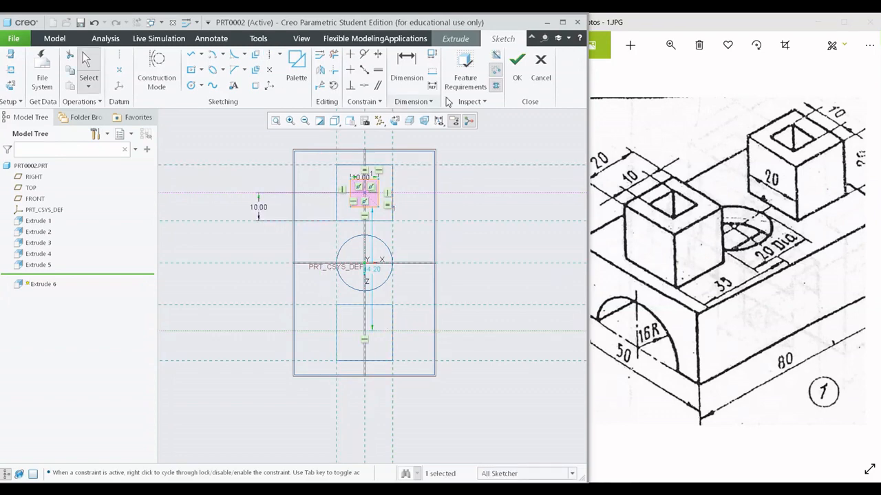
pyautogui.click(402, 75)
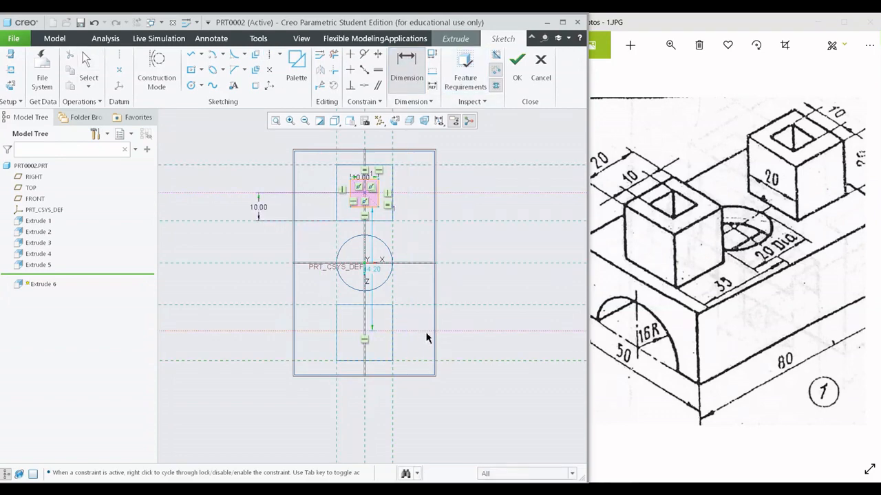
pyautogui.middleClick(412, 345)
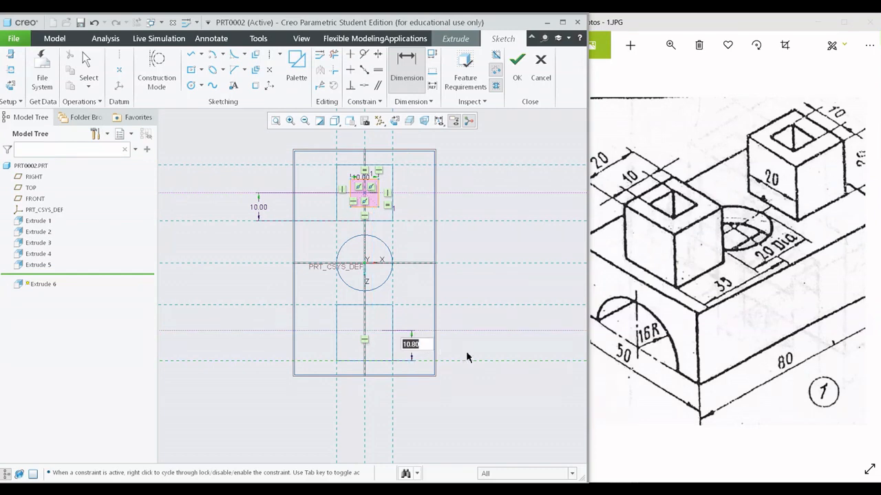
pyautogui.write('10')
pyautogui.press('Return')
pyautogui.middleClick(508, 353)
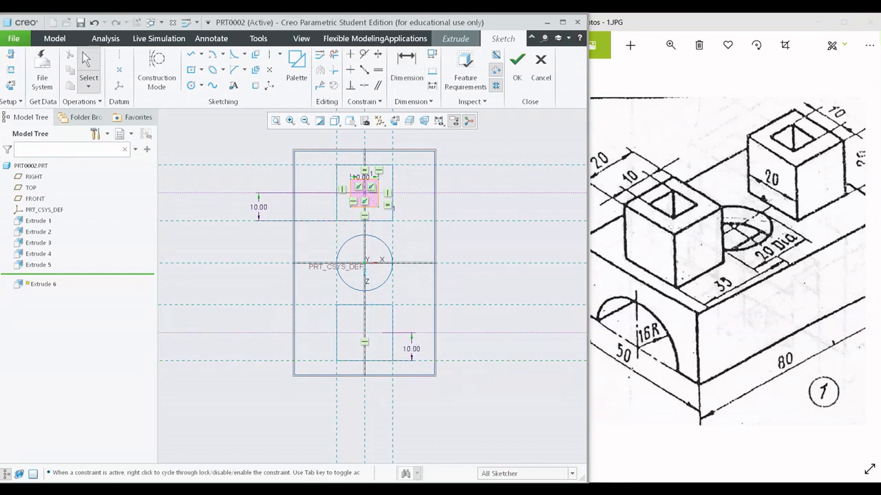
pyautogui.click(514, 335)
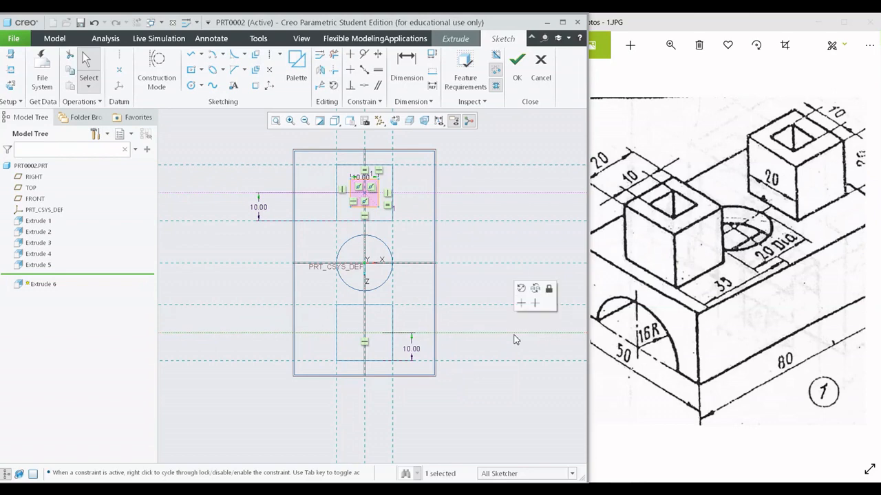
pyautogui.press('Delete')
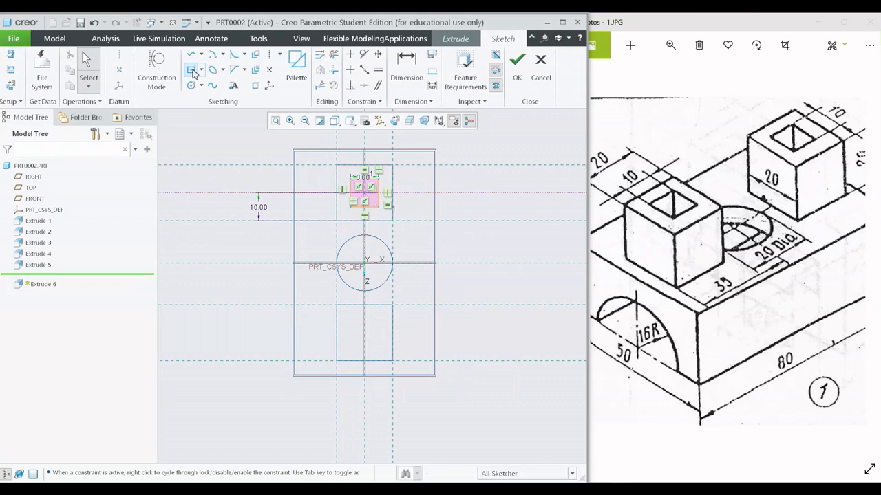
# - Sketch a center rectangle of about 6.09 by 4.03 mm on the front boss, centered on the vertical axis
pyautogui.click(190, 69)
pyautogui.scroll(-3, 370, 347)
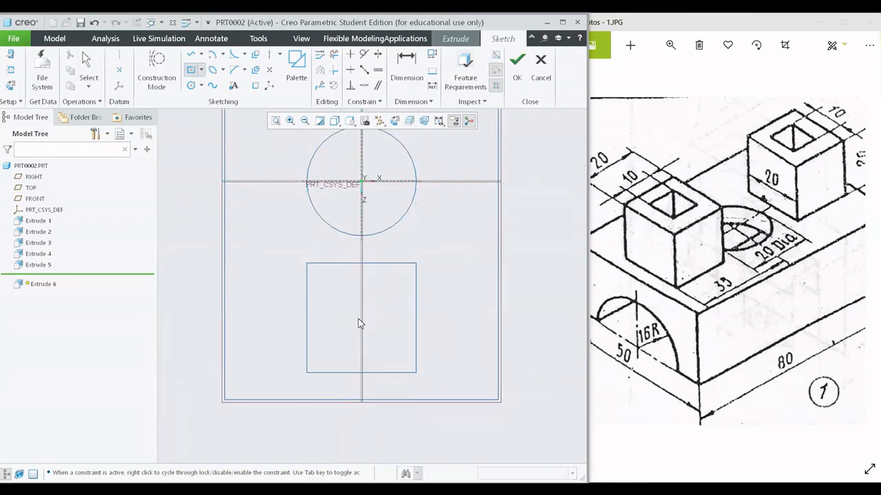
pyautogui.click(362, 318)
pyautogui.click(378, 308)
pyautogui.middleClick(429, 324)
pyautogui.scroll(1, 410, 316)
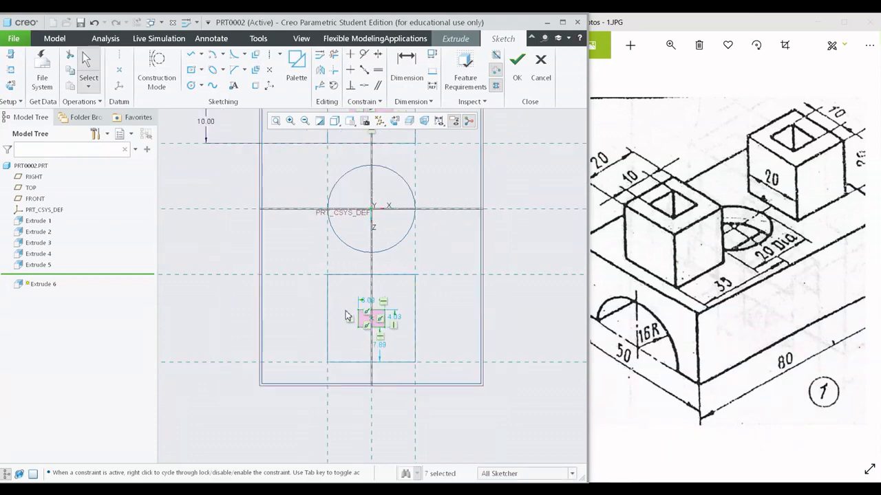
# - Dimension the front rectangle's center at 10 mm from the front boss's outer edge
pyautogui.scroll(-3, 347, 312)
pyautogui.scroll(-1, 476, 350)
pyautogui.keyDown('shift'); pyautogui.moveTo(472, 350); pyautogui.dragTo(464, 323, button='middle'); pyautogui.keyUp('shift')
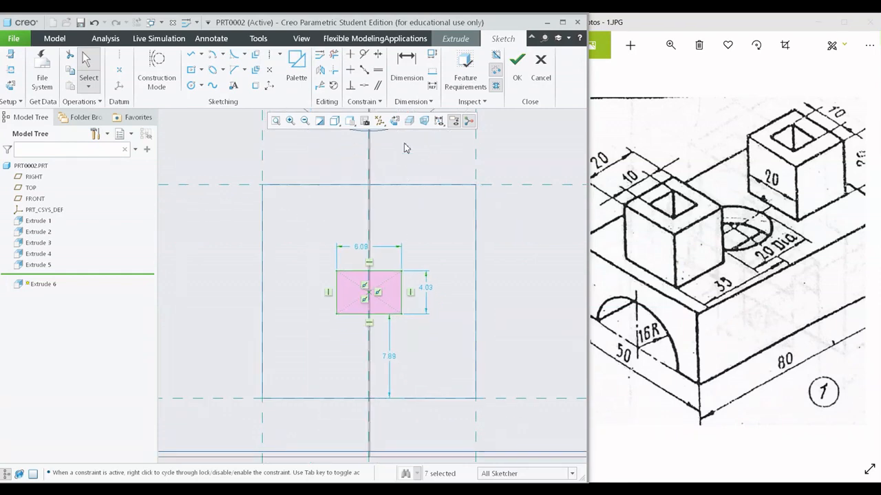
pyautogui.click(411, 88)
pyautogui.scroll(-3, 416, 259)
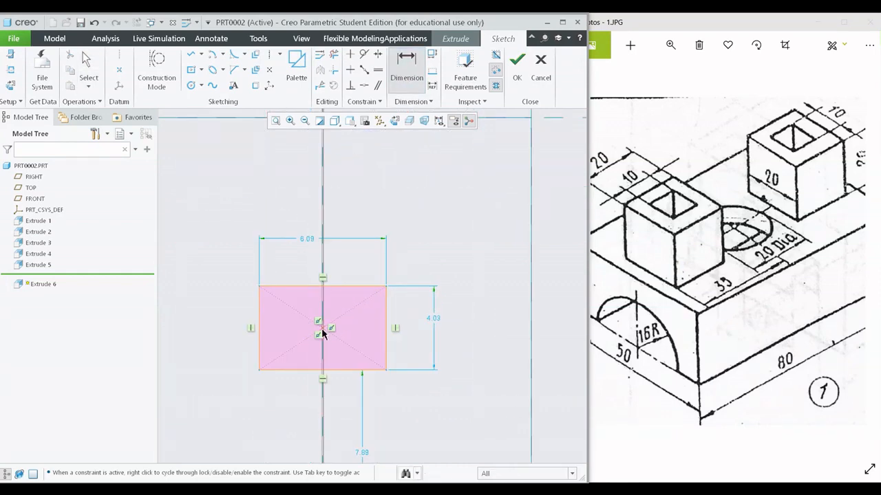
pyautogui.scroll(3, 378, 356)
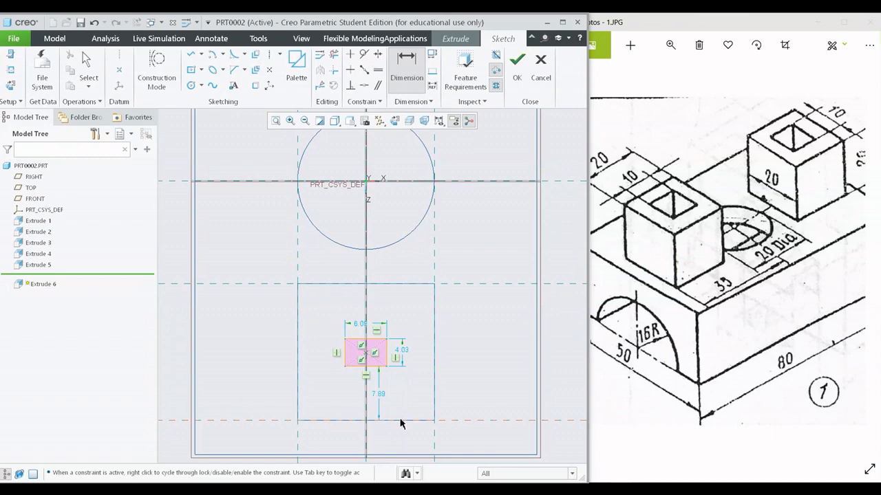
pyautogui.middleClick(458, 395)
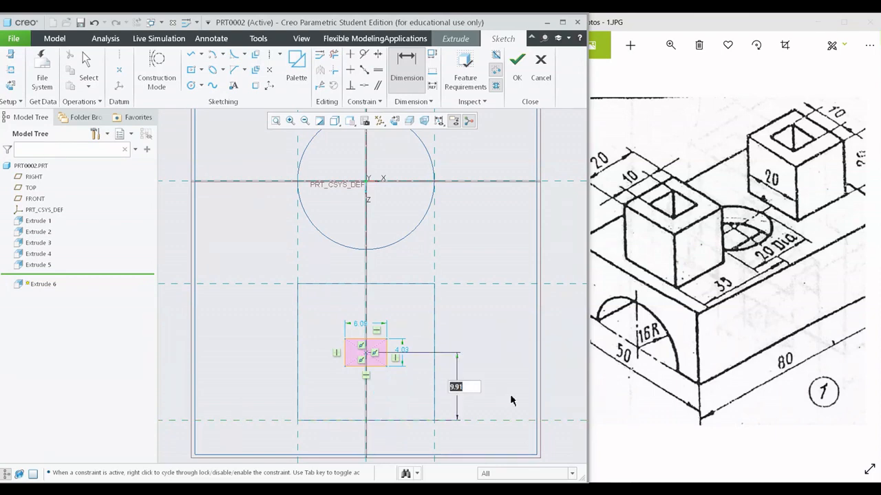
pyautogui.write('10')
pyautogui.press('Return')
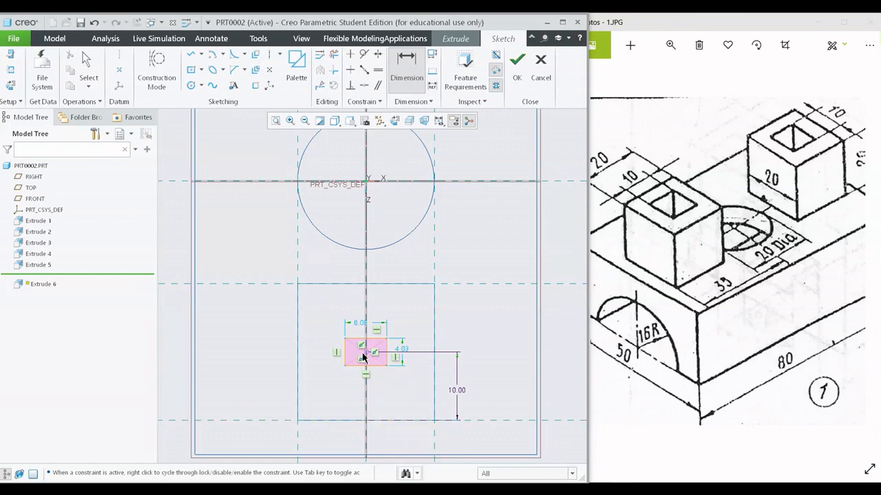
# - Set the front rectangle's width and height to 10 mm each and finish the sketch
pyautogui.scroll(2, 350, 334)
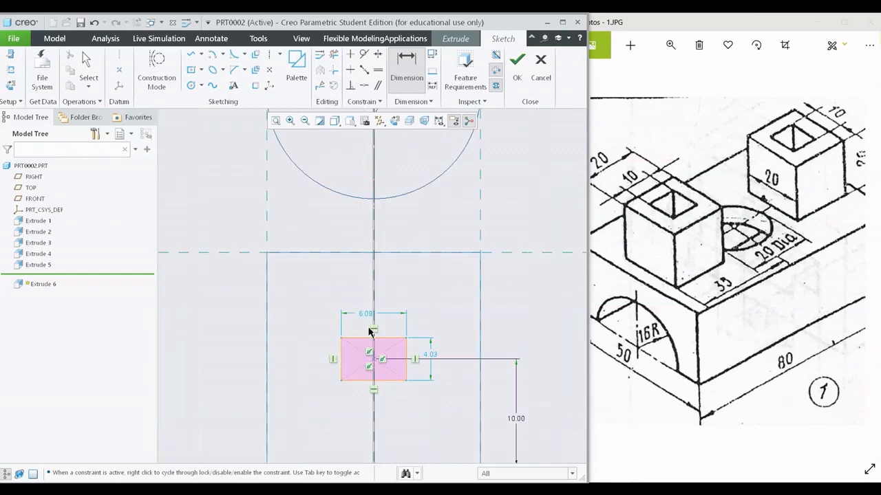
pyautogui.middleClick(368, 314)
pyautogui.doubleClick(368, 314)
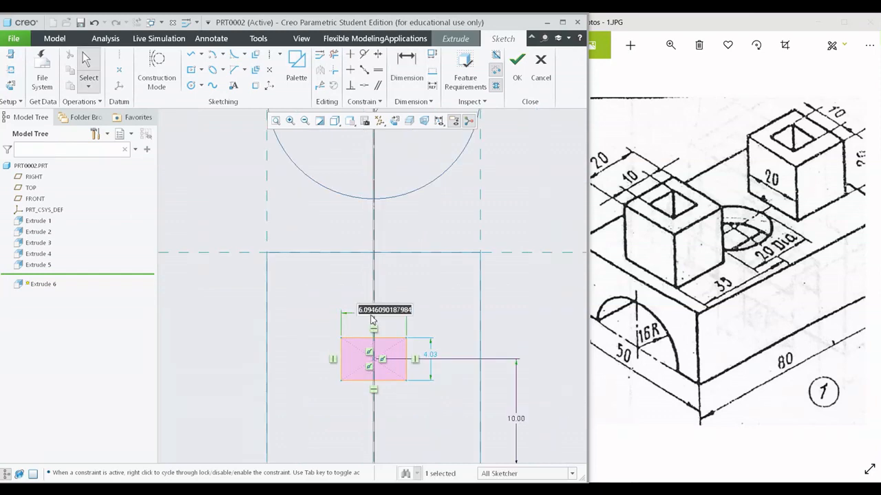
pyautogui.write('10')
pyautogui.press('Return')
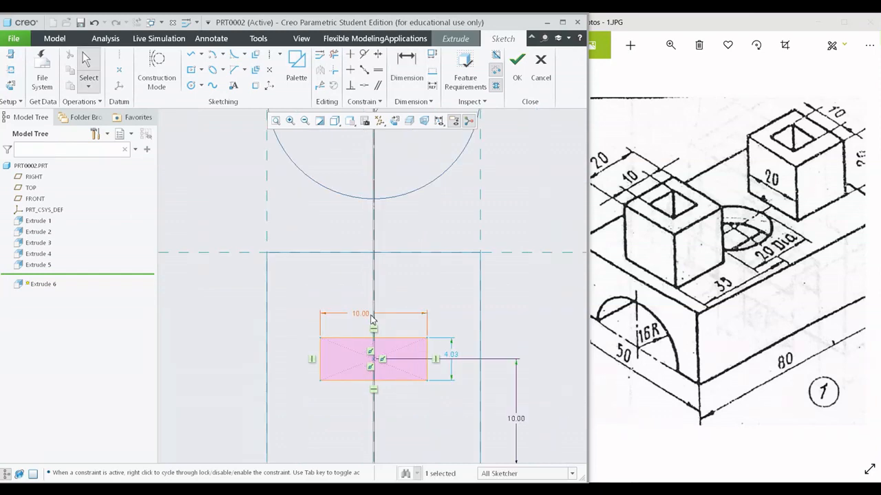
pyautogui.doubleClick(449, 358)
pyautogui.write('10')
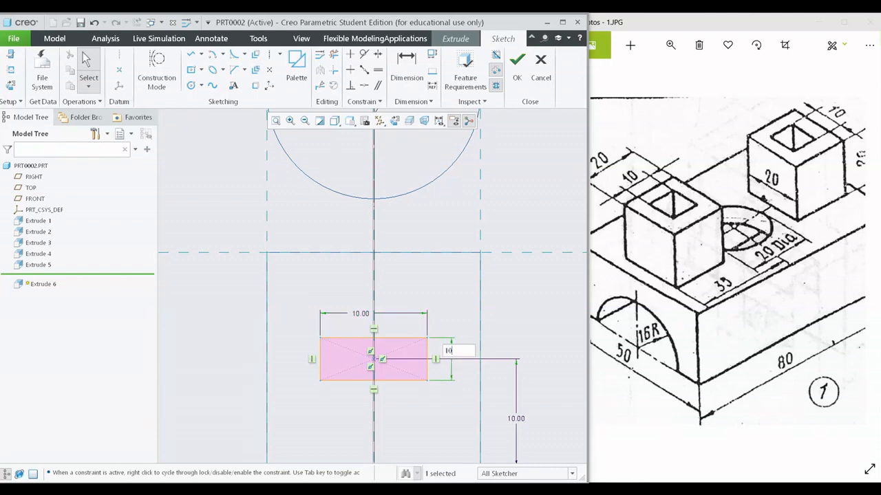
pyautogui.press('Return')
pyautogui.scroll(-3, 471, 332)
pyautogui.scroll(-4, 293, 381)
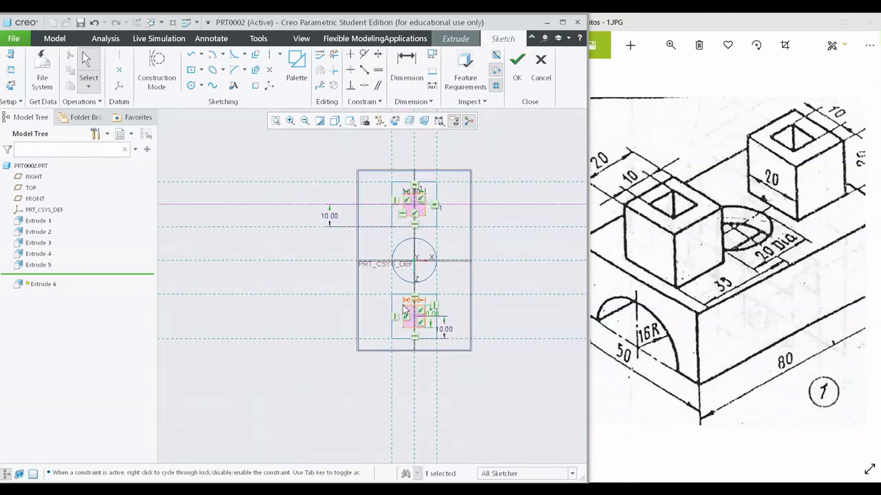
pyautogui.click(516, 64)
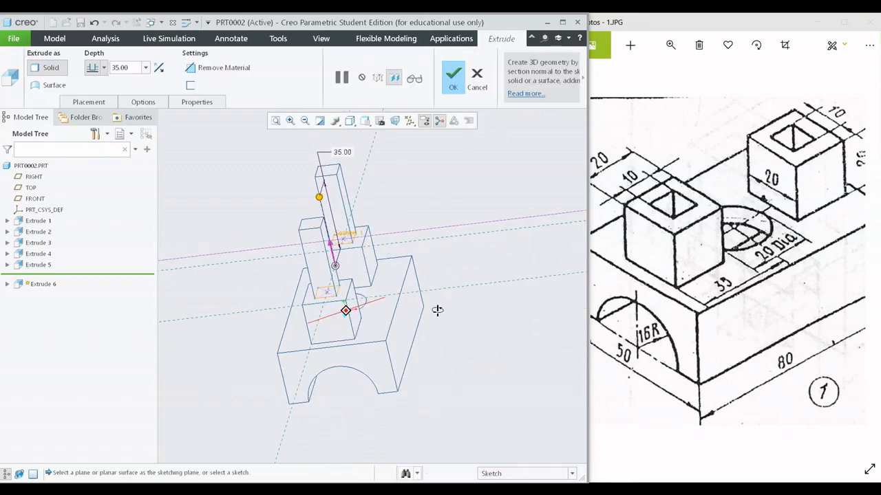
# - Shade the model and extrude the two square profiles 35 mm downward into the bosses, removing material
pyautogui.moveTo(437, 311); pyautogui.dragTo(405, 328, button='middle')
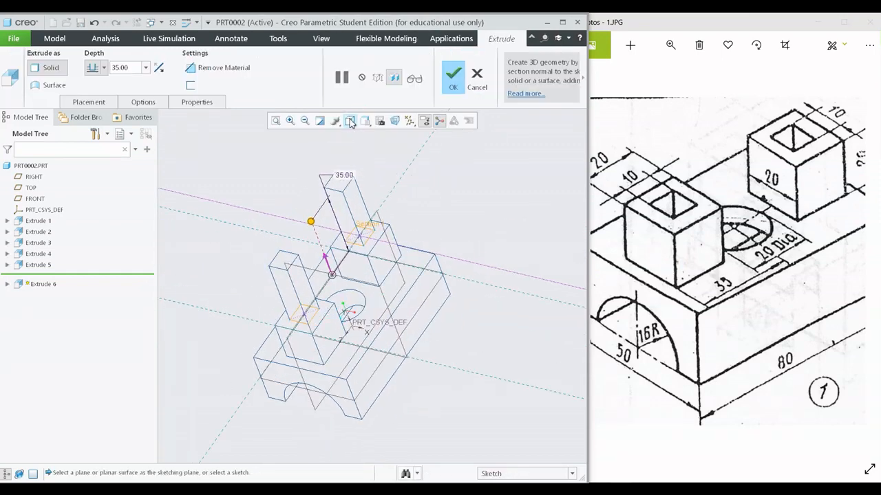
pyautogui.click(349, 121)
pyautogui.click(369, 159)
pyautogui.moveTo(422, 283)
pyautogui.mouseDown(button='middle')
pyautogui.moveTo(424, 252)
pyautogui.moveTo(427, 268)
pyautogui.moveTo(385, 296)
pyautogui.moveTo(358, 289)
pyautogui.mouseUp(button='middle')
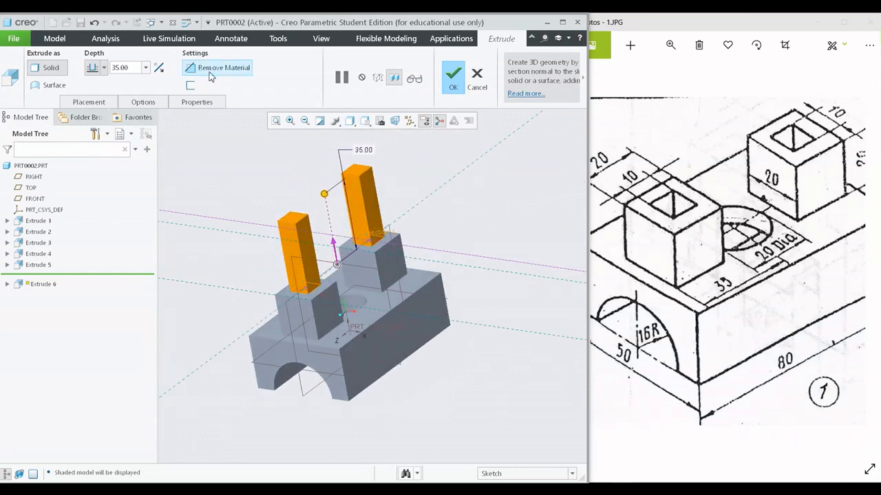
pyautogui.click(160, 69)
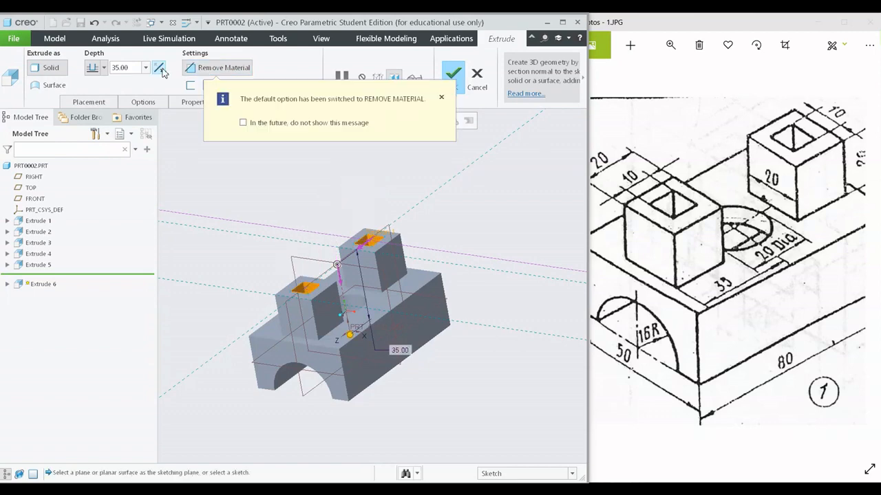
pyautogui.moveTo(336, 220)
pyautogui.mouseDown(button='middle')
pyautogui.moveTo(356, 256)
pyautogui.moveTo(351, 272)
pyautogui.moveTo(329, 218)
pyautogui.moveTo(341, 233)
pyautogui.mouseUp(button='middle')
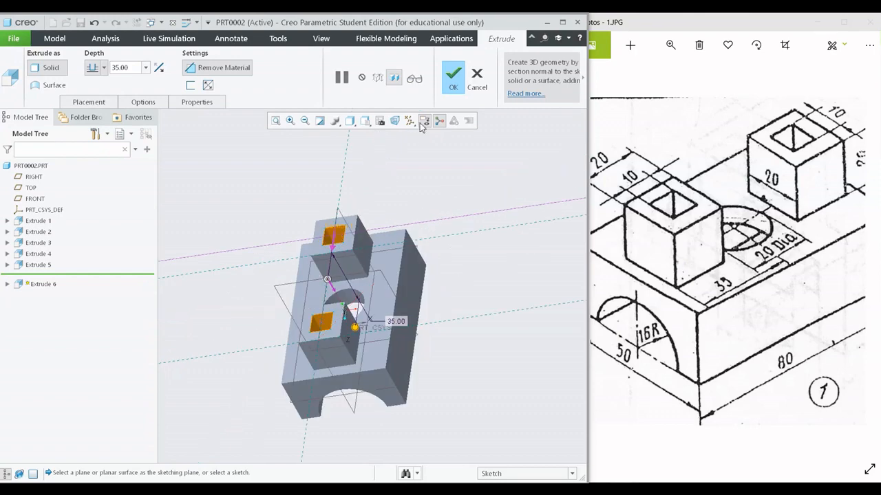
pyautogui.click(452, 78)
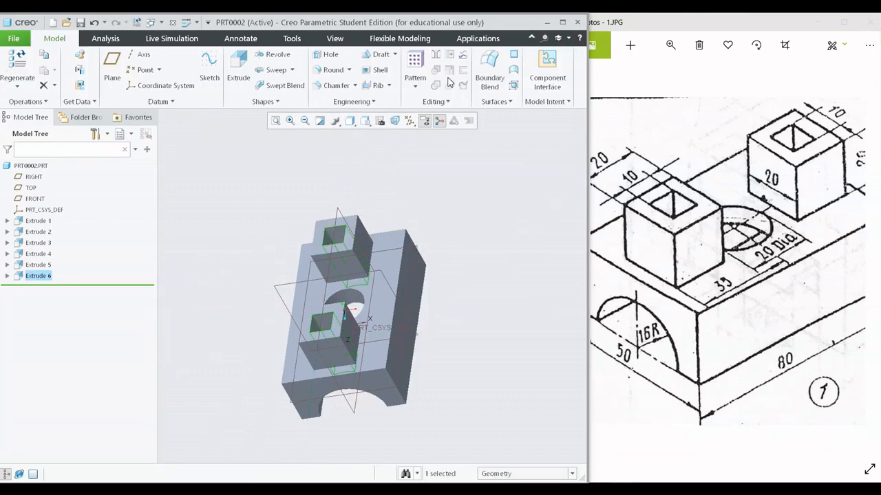
pyautogui.hotkey('ctrl', 'd')
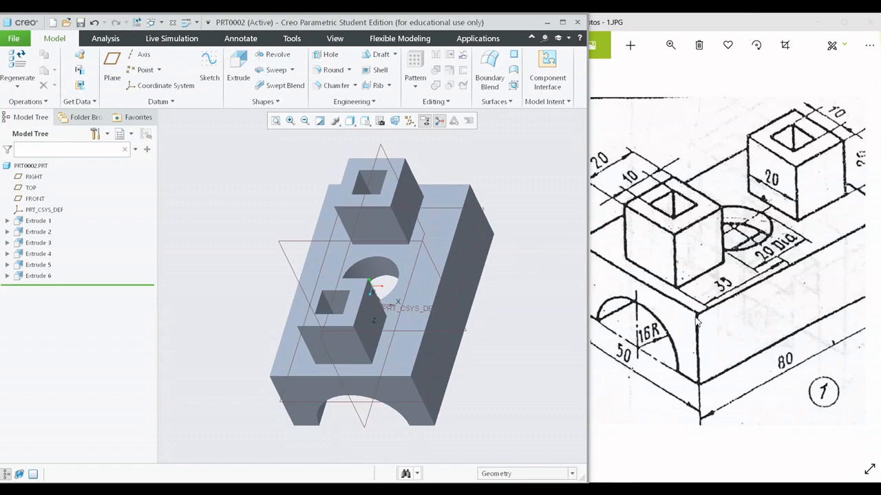
# - Roll the model back to the base block's extrusion and check its depth and section sketch against the reference drawing
pyautogui.scroll(-3, 723, 303)
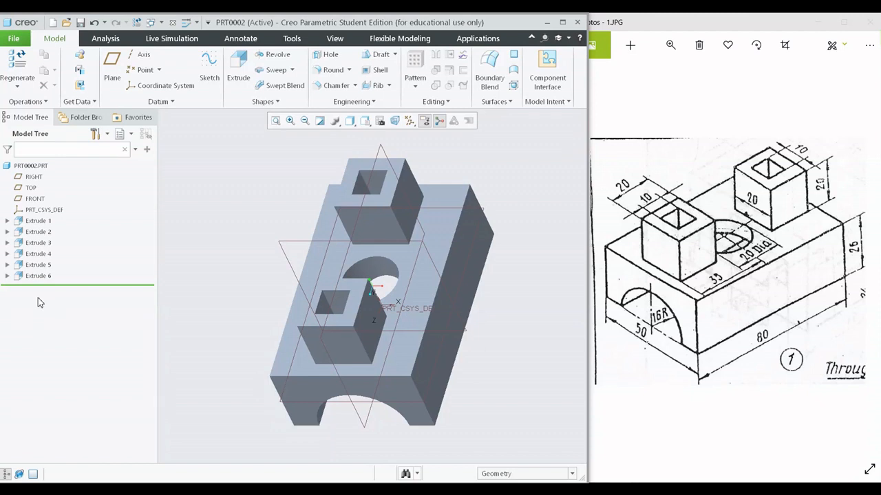
pyautogui.moveTo(48, 290); pyautogui.dragTo(55, 230)
pyautogui.click(59, 221)
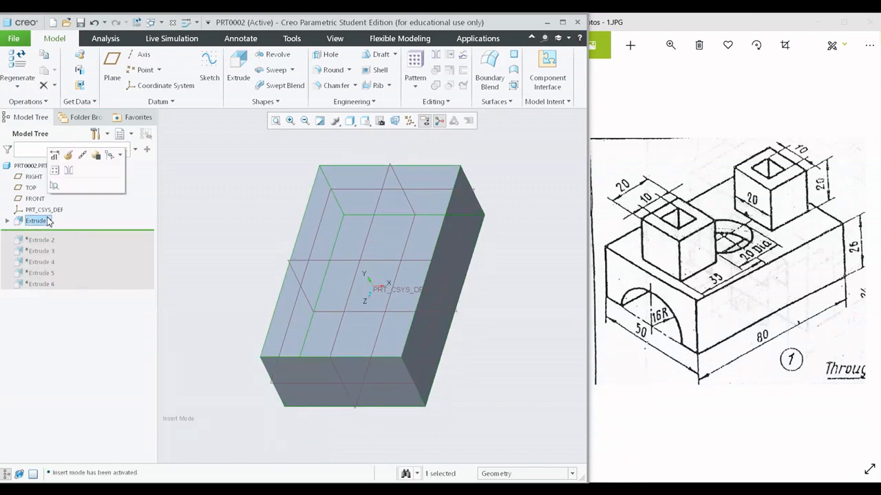
pyautogui.click(72, 158)
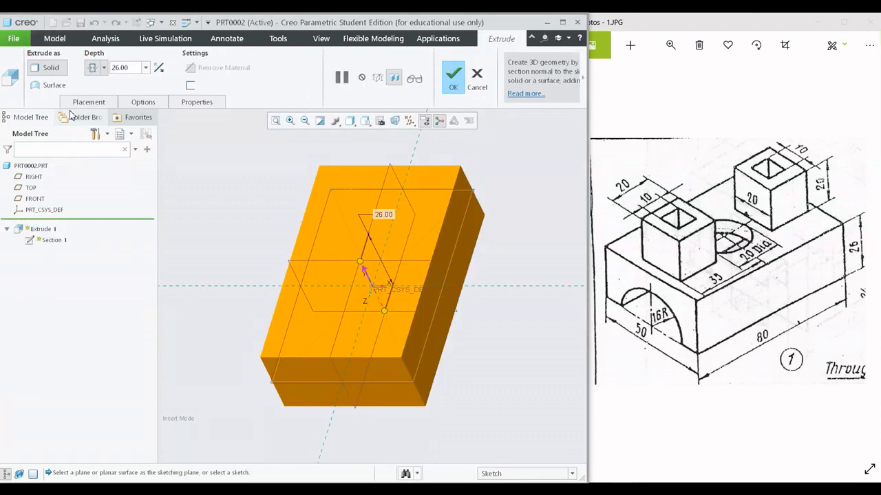
pyautogui.click(86, 104)
pyautogui.click(199, 142)
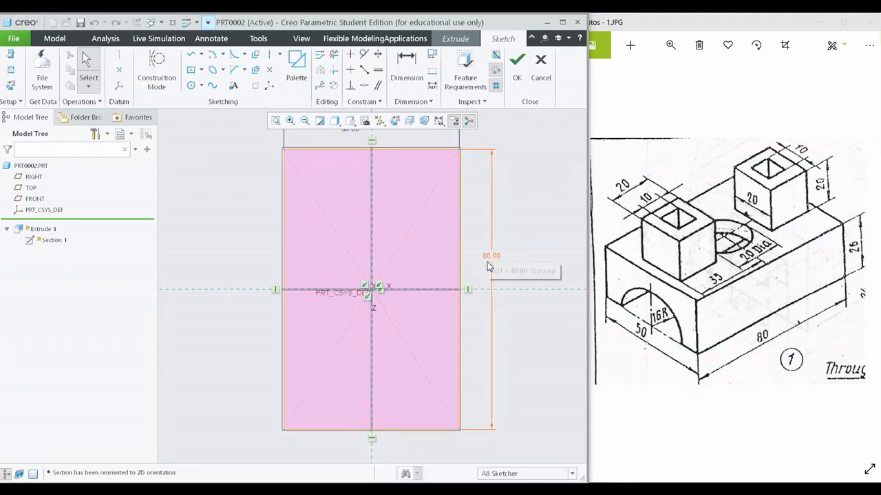
pyautogui.click(518, 67)
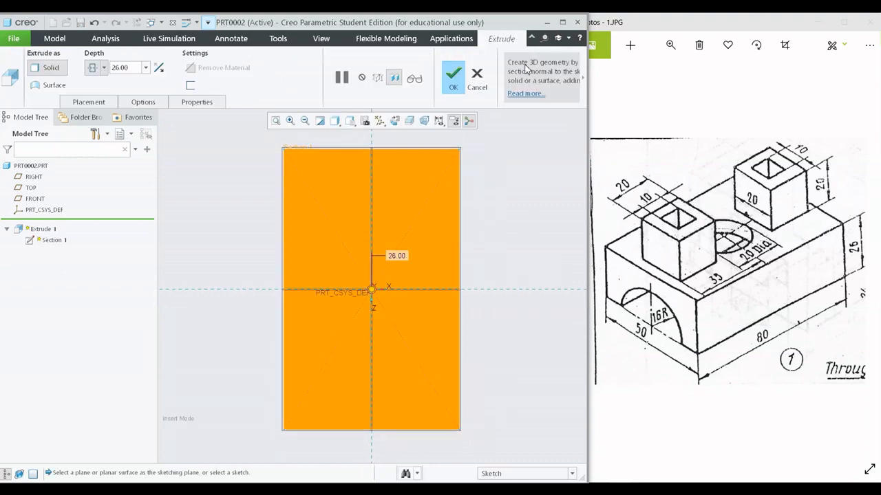
pyautogui.click(454, 87)
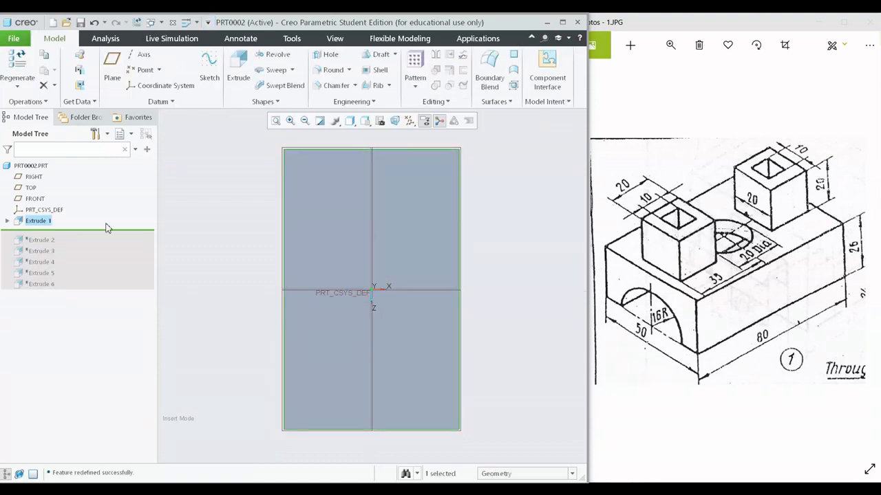
# - Bring back all features following the base block and return the model to its default orientation
pyautogui.moveTo(107, 231); pyautogui.dragTo(101, 294)
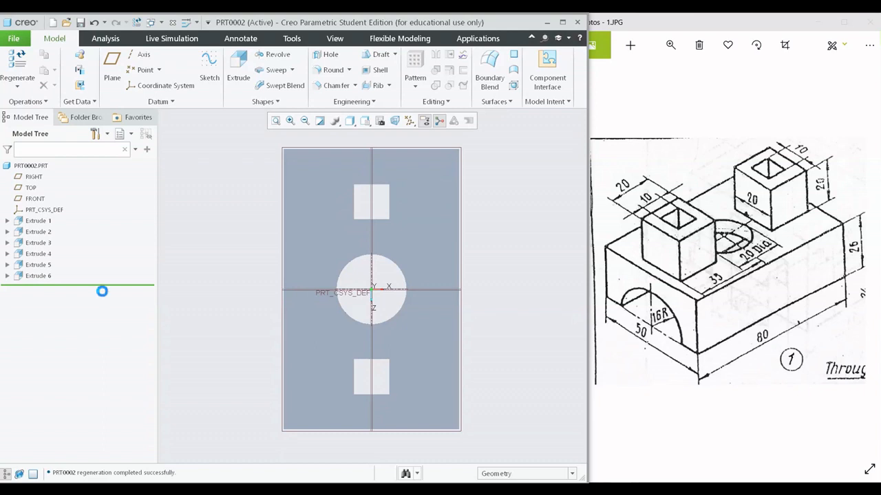
pyautogui.hotkey('ctrl', 'd')
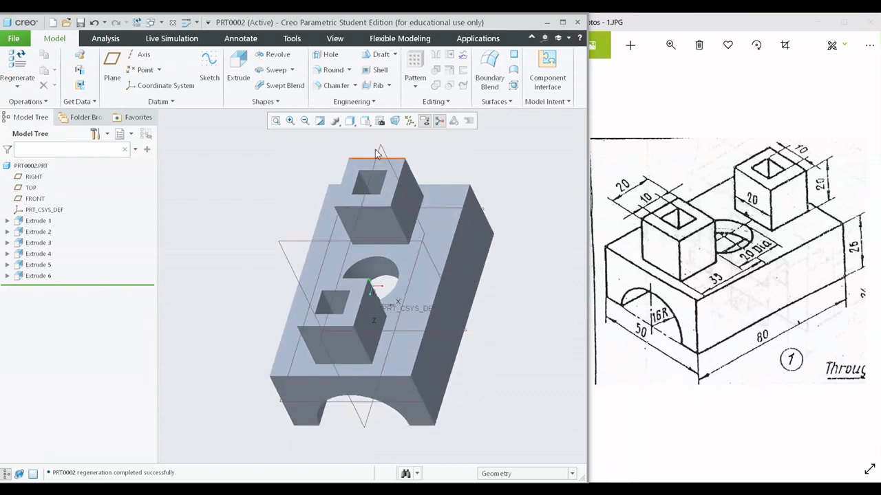
pyautogui.click(349, 120)
pyautogui.click(515, 303)
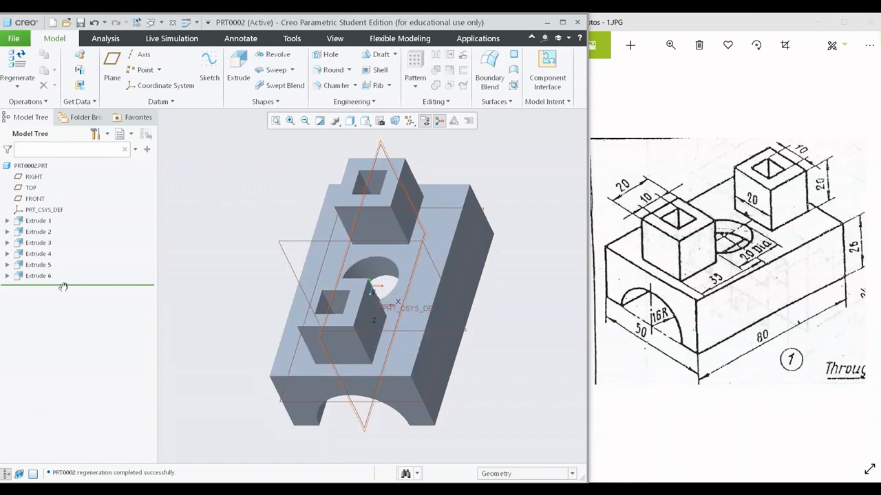
pyautogui.moveTo(63, 285); pyautogui.dragTo(63, 218)
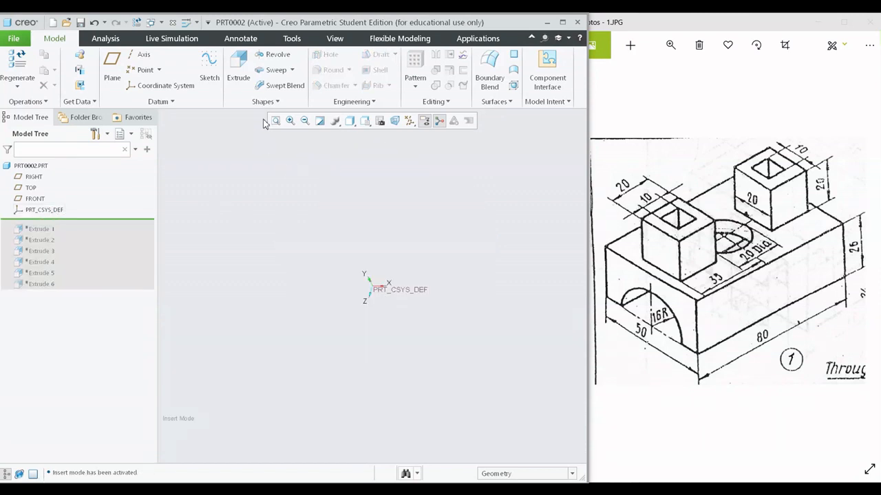
pyautogui.click(409, 120)
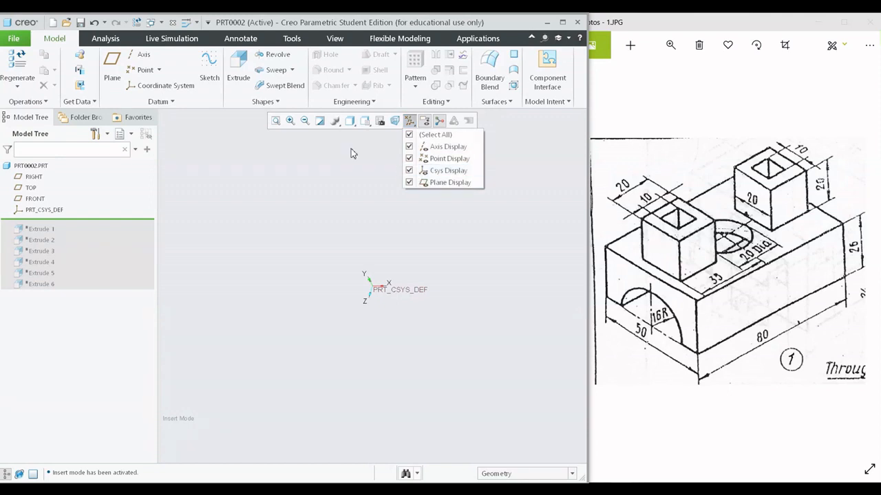
pyautogui.click(239, 69)
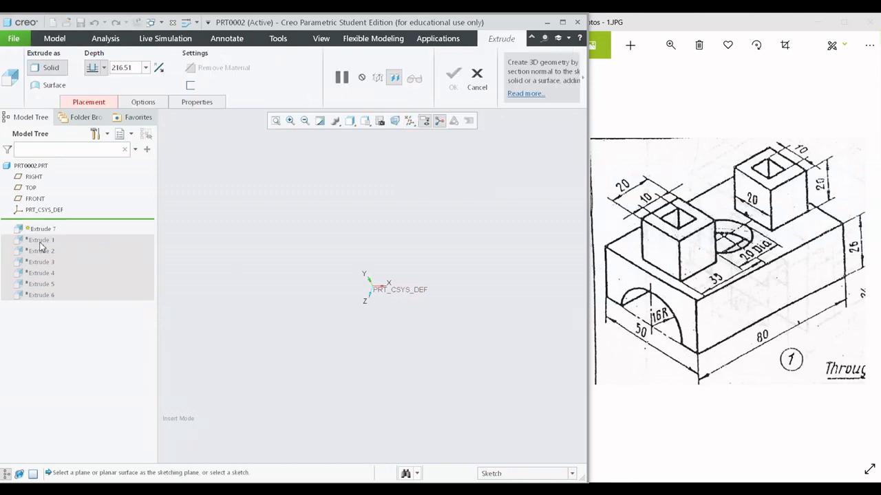
pyautogui.click(477, 79)
# - Roll the model forward to include the base block's extrusion and delete it together with all dependent features
pyautogui.moveTo(66, 223); pyautogui.dragTo(66, 234)
pyautogui.click(34, 225)
pyautogui.rightClick(35, 225)
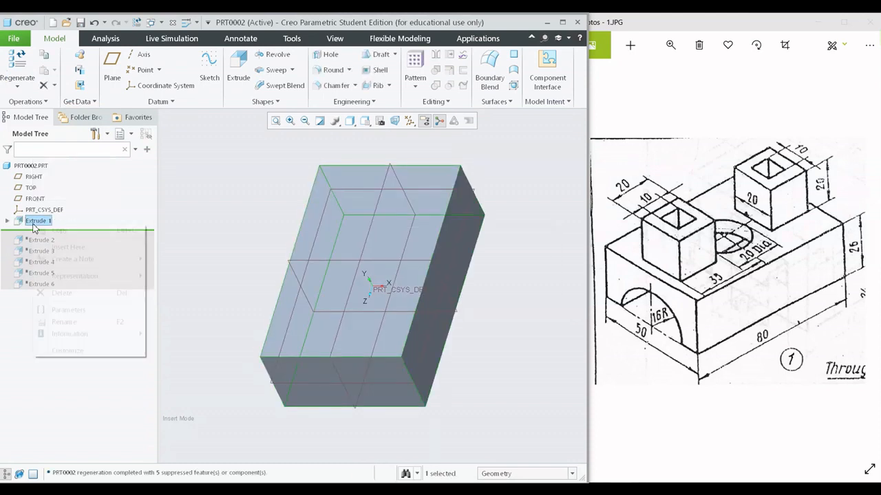
pyautogui.click(62, 284)
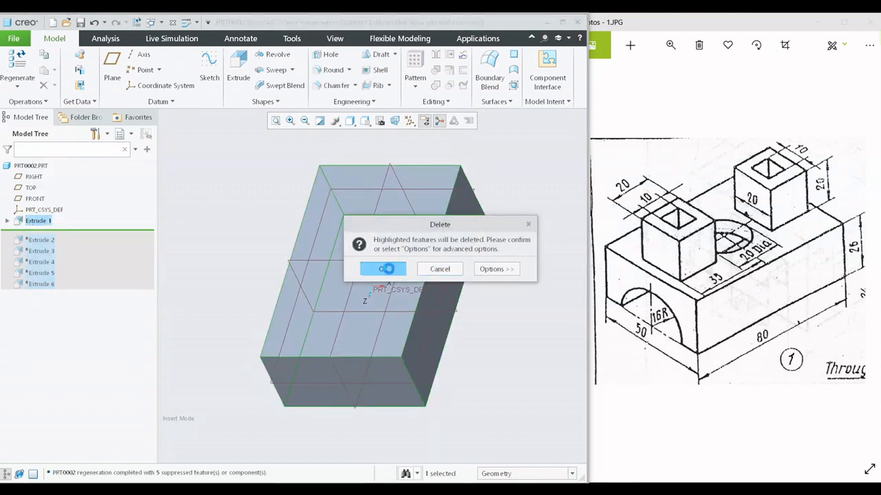
pyautogui.click(383, 269)
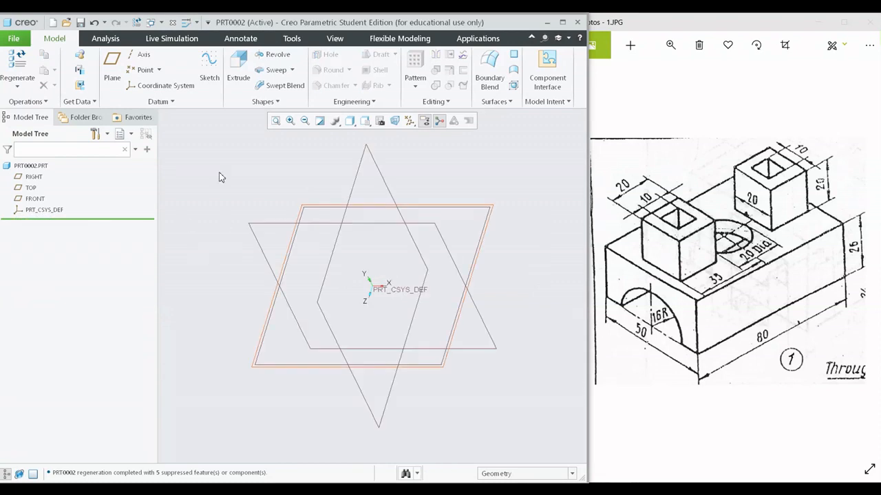
# - Start an extrusion on the FRONT plane and sketch a rectangle about 152 mm wide and 54 mm high, centred on the vertical reference and resting on the horizontal one
pyautogui.click(238, 73)
pyautogui.click(424, 221)
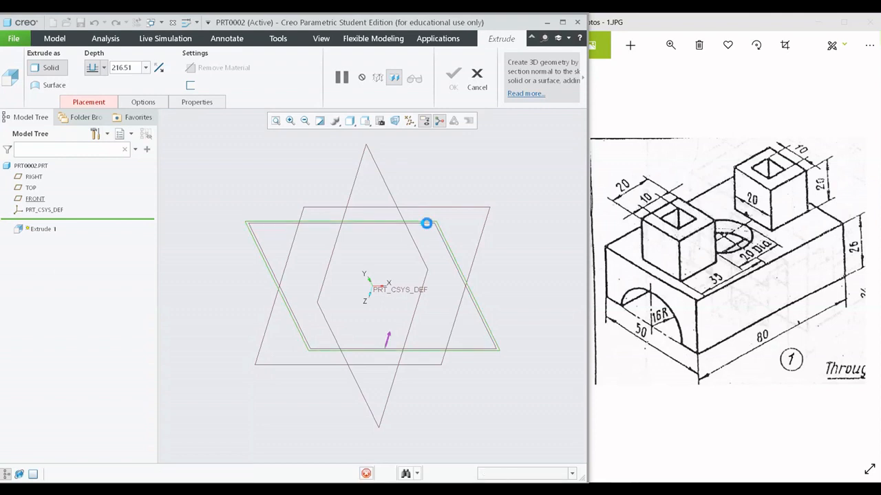
pyautogui.click(407, 121)
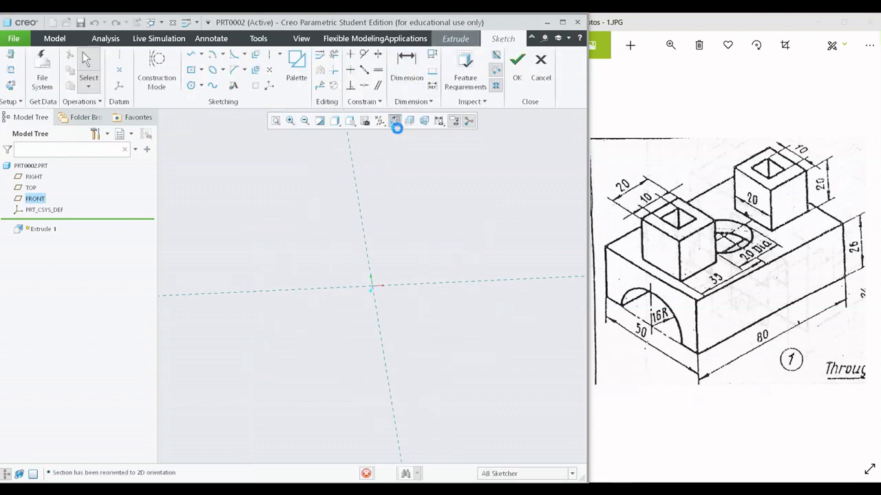
pyautogui.click(201, 71)
pyautogui.click(217, 83)
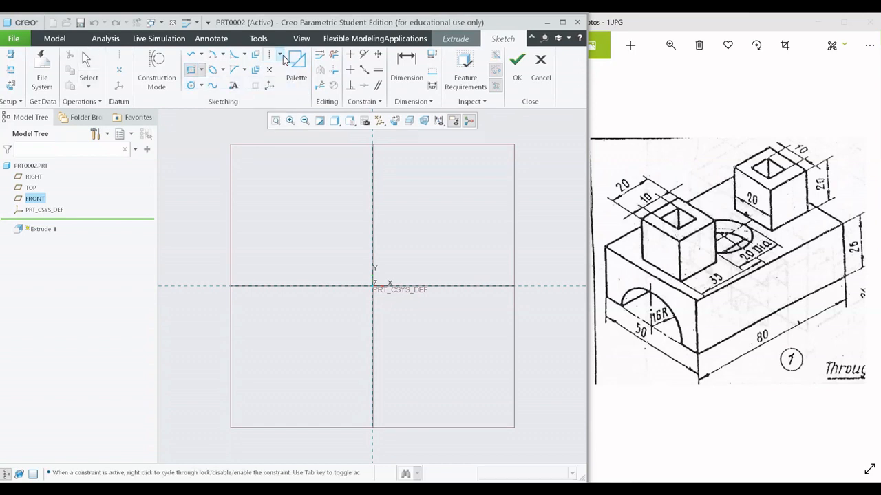
pyautogui.click(272, 55)
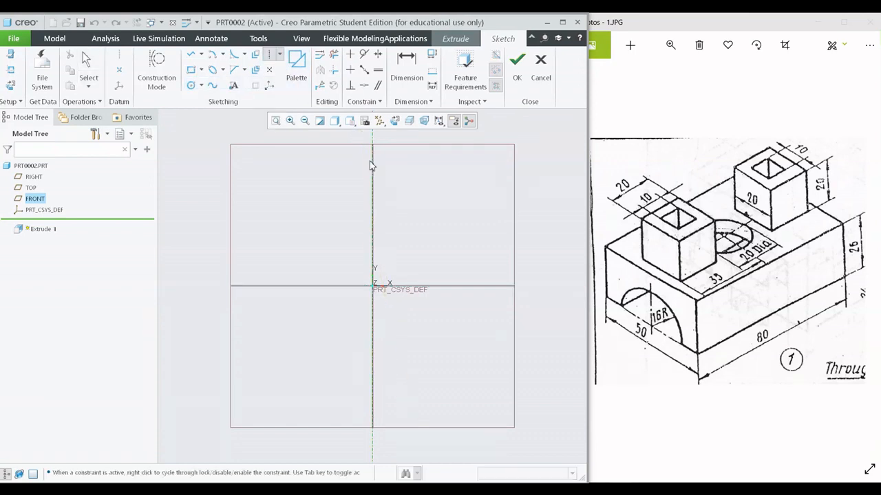
pyautogui.click(191, 70)
pyautogui.click(330, 256)
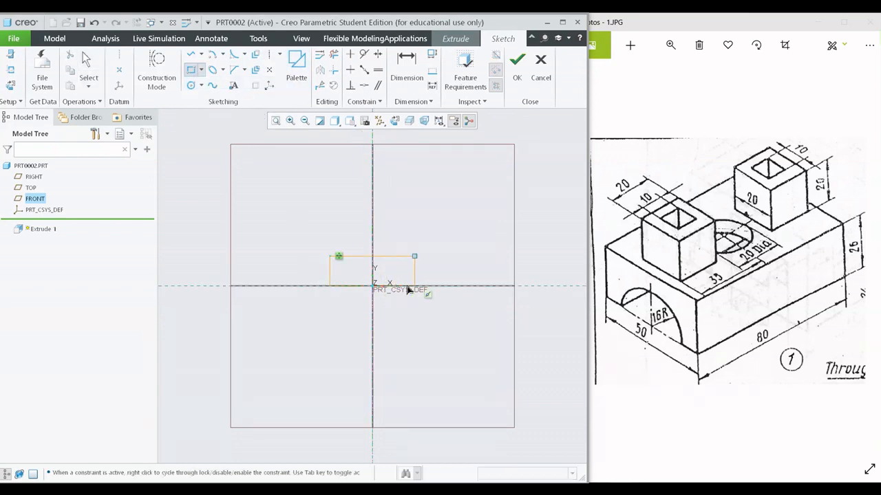
pyautogui.click(413, 287)
pyautogui.middleClick(441, 309)
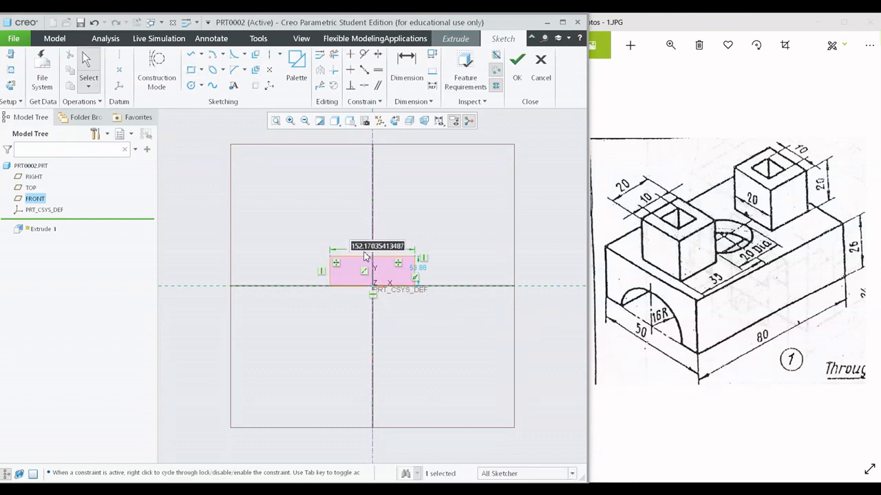
# - Set the rectangle's width to 50 mm and height to 26 mm, and finish the sketch
pyautogui.write('50')
pyautogui.press('Return')
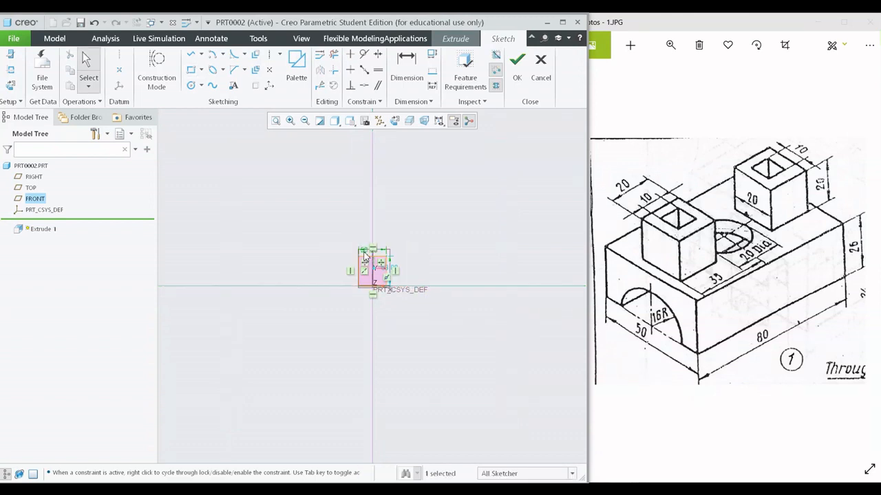
pyautogui.scroll(-5, 364, 252)
pyautogui.keyDown('shift'); pyautogui.moveTo(495, 364); pyautogui.dragTo(468, 307, button='middle'); pyautogui.keyUp('shift')
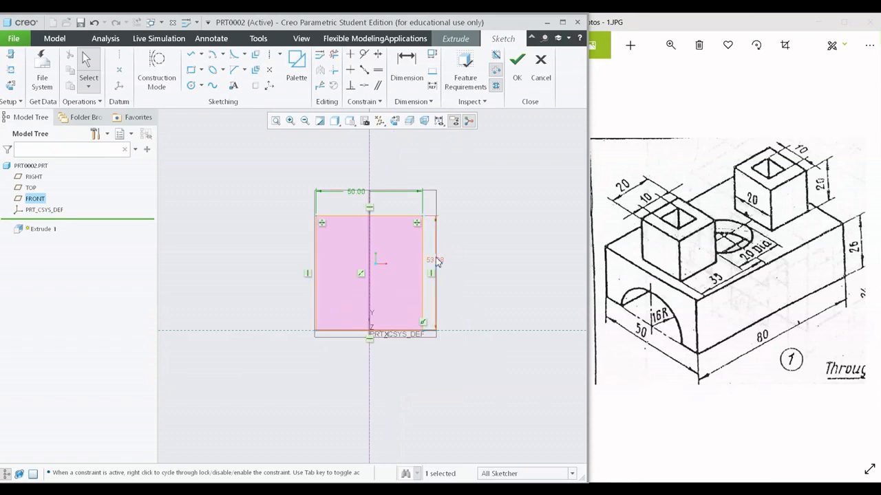
pyautogui.doubleClick(436, 256)
pyautogui.doubleClick(436, 258)
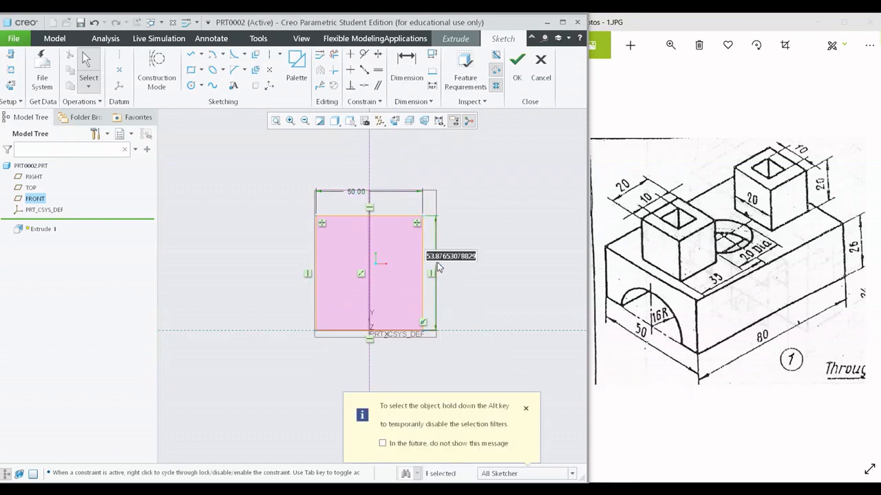
pyautogui.write('26')
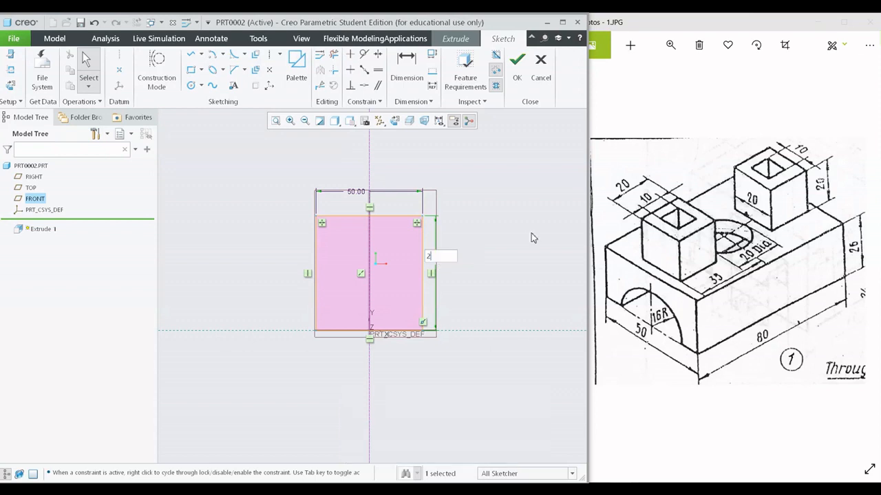
pyautogui.press('Return')
pyautogui.click(516, 84)
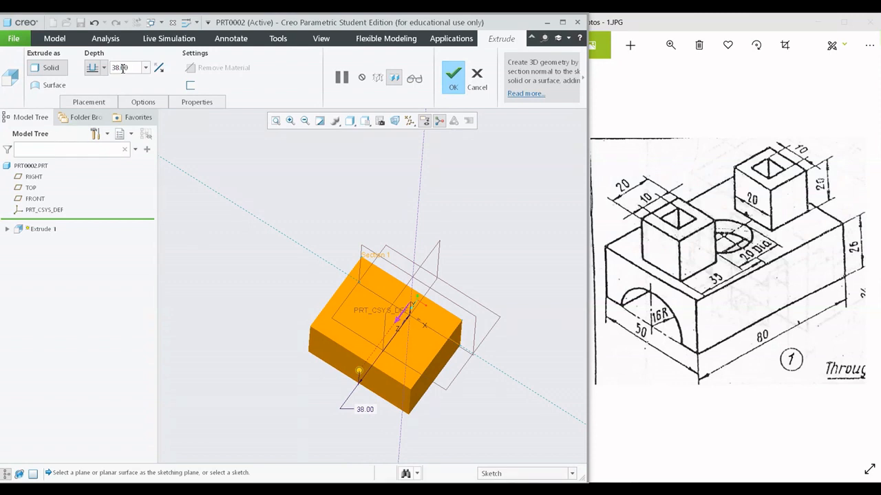
# - Extrude the rectangle 80 mm in the reversed direction to form the solid base block
pyautogui.doubleClick(122, 68)
pyautogui.write('80')
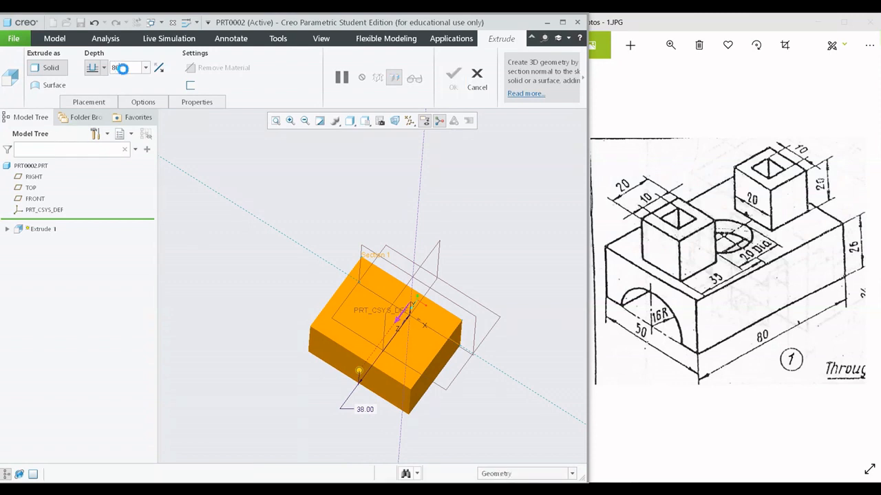
pyautogui.press('Return')
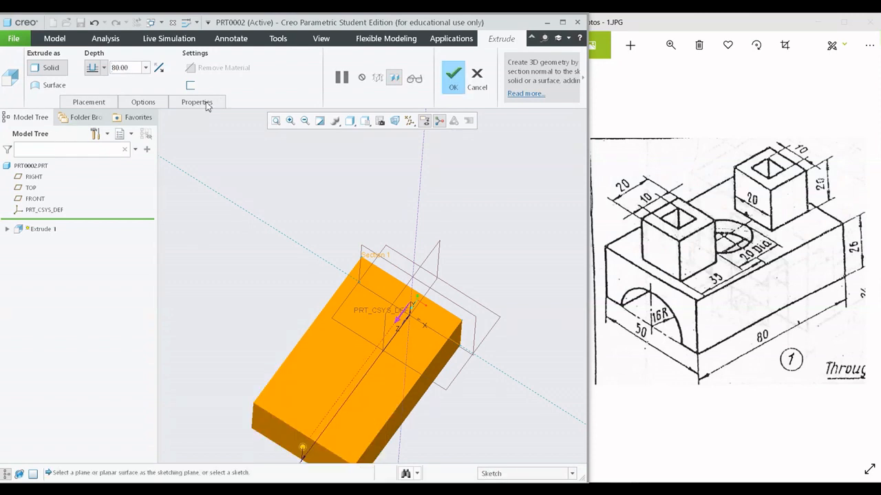
pyautogui.click(159, 67)
pyautogui.click(452, 75)
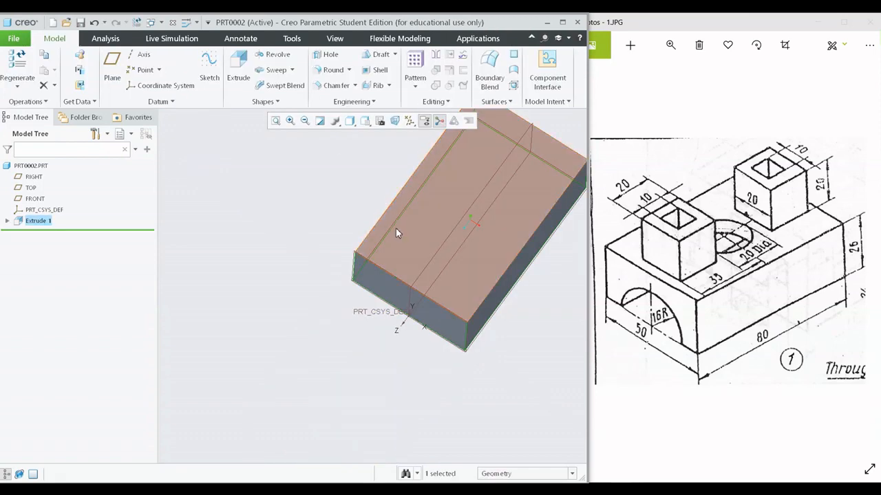
# - Reopen the base block's extrusion definition to check its depth and direction, and close it without changes
pyautogui.moveTo(396, 228); pyautogui.dragTo(379, 313, button='middle')
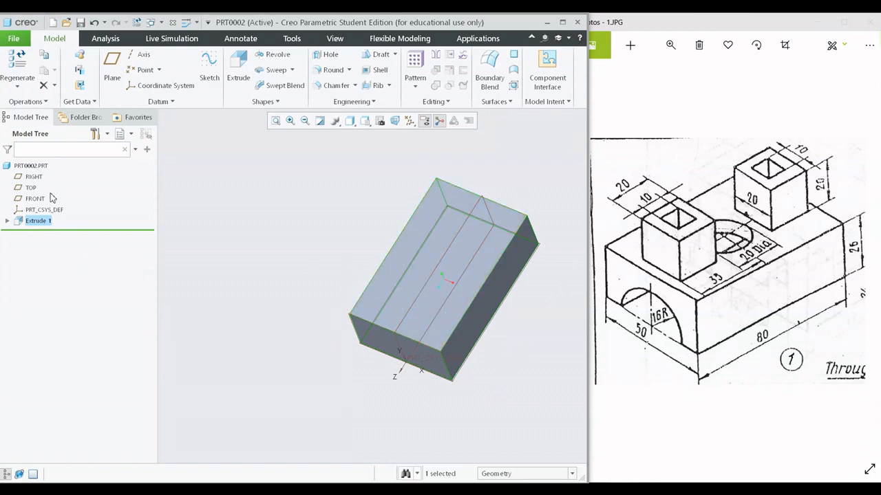
pyautogui.scroll(-3, 373, 309)
pyautogui.keyDown('shift'); pyautogui.moveTo(430, 318); pyautogui.dragTo(386, 300, button='middle'); pyautogui.keyUp('shift')
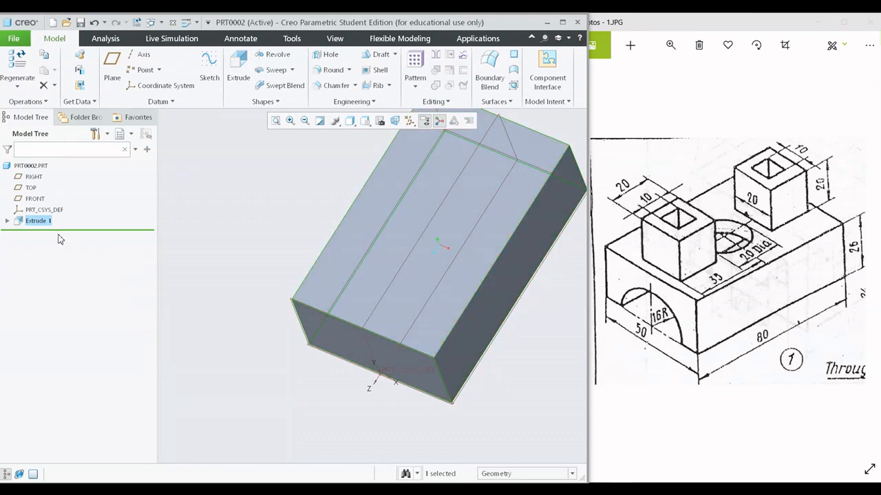
pyautogui.rightClick(43, 227)
pyautogui.click(64, 173)
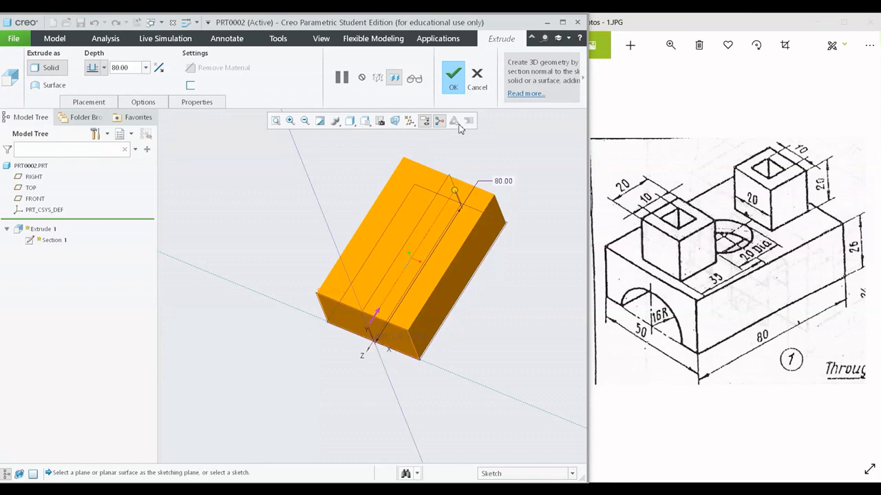
pyautogui.click(451, 79)
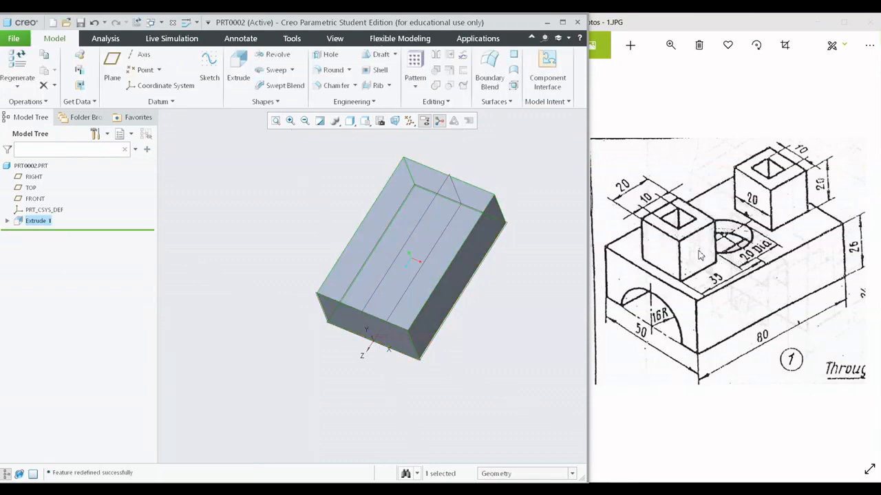
pyautogui.click(239, 68)
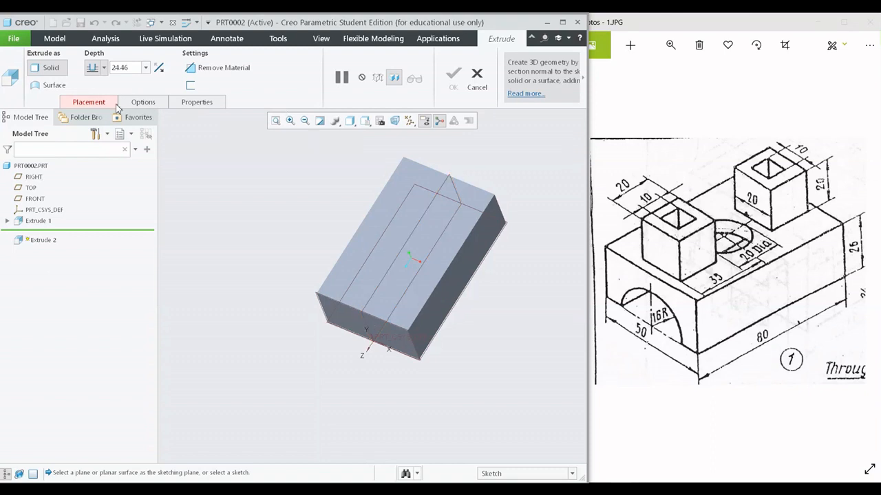
pyautogui.click(394, 227)
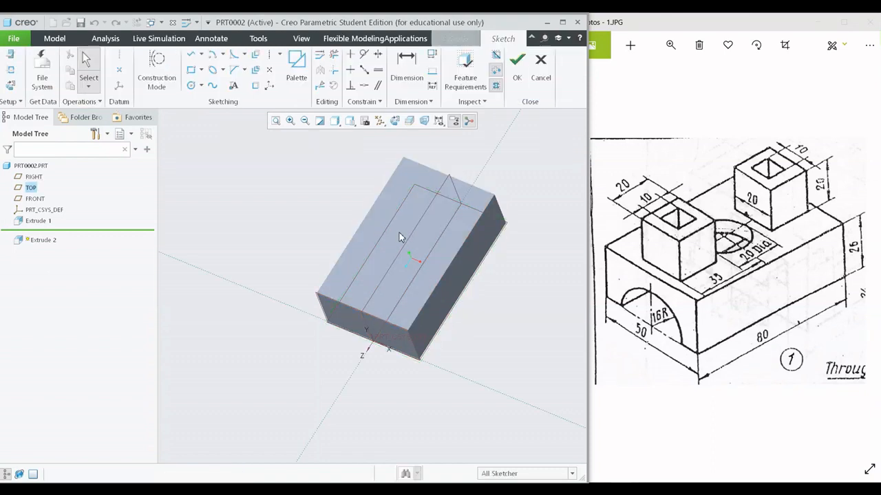
pyautogui.click(541, 69)
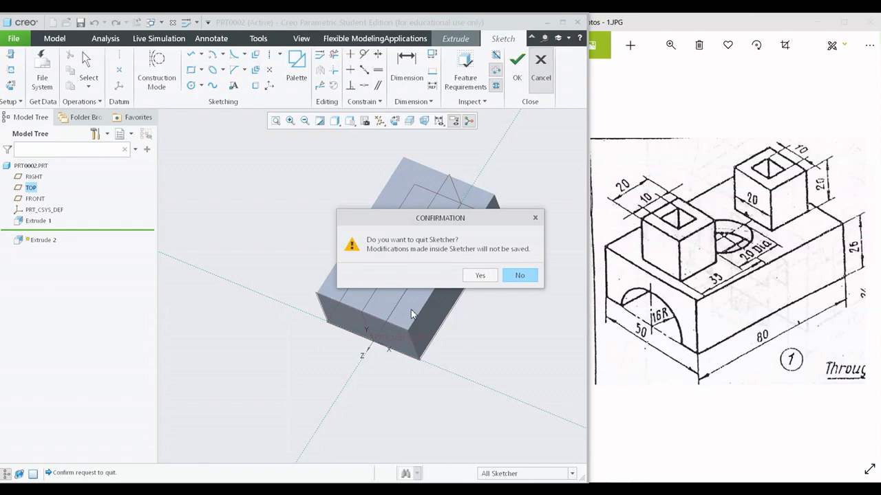
pyautogui.click(479, 278)
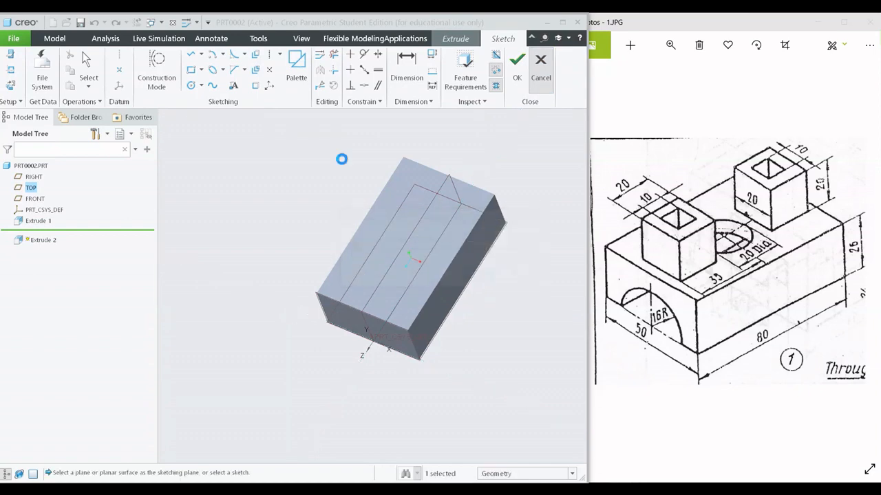
# - Sketch a circle about 25 mm in diameter on the block's top face, centred on the vertical reference
pyautogui.click(405, 226)
pyautogui.click(397, 121)
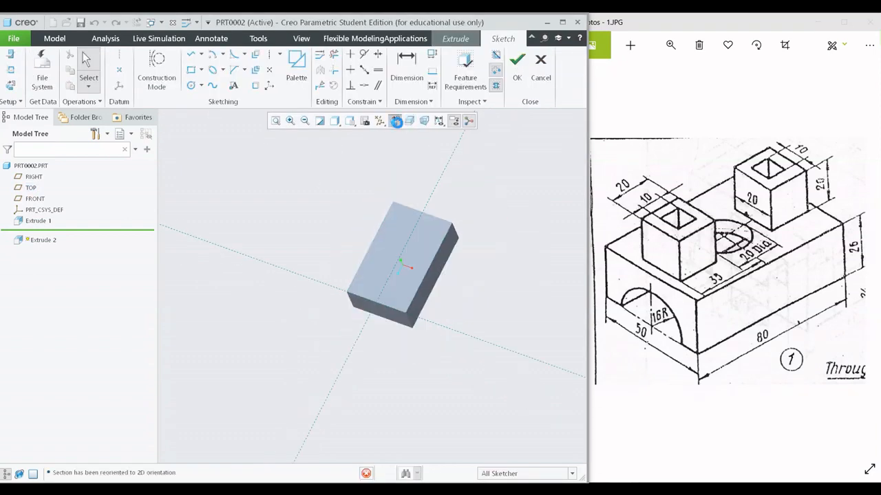
pyautogui.click(190, 85)
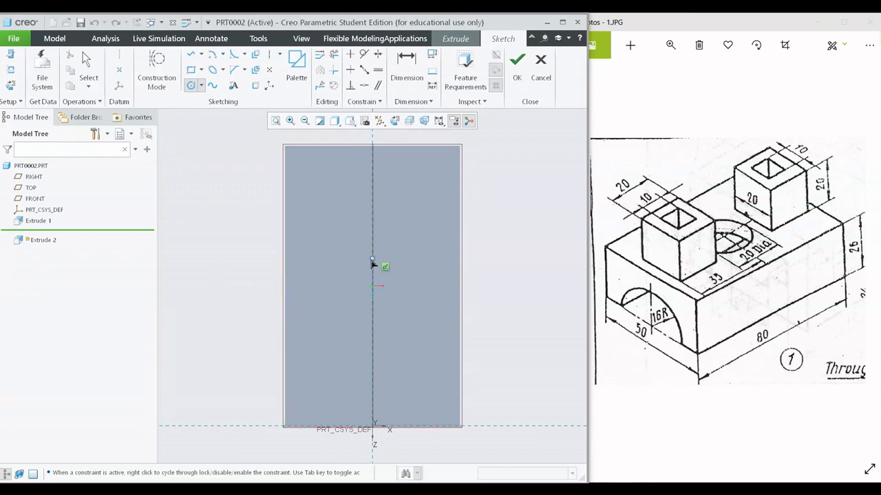
pyautogui.click(412, 255)
pyautogui.middleClick(452, 299)
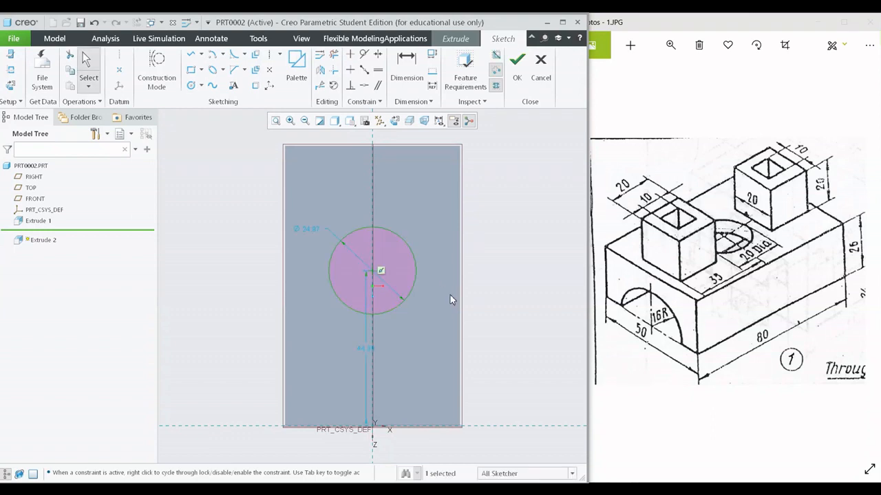
# - Dimension the circle's centre 40 mm from the block's front edge and finish the sketch
pyautogui.click(372, 276)
pyautogui.click(474, 427)
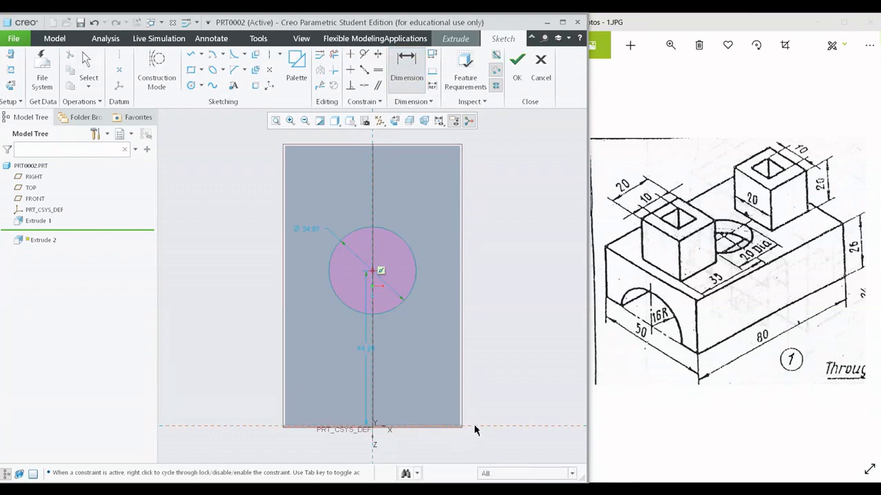
pyautogui.middleClick(491, 348)
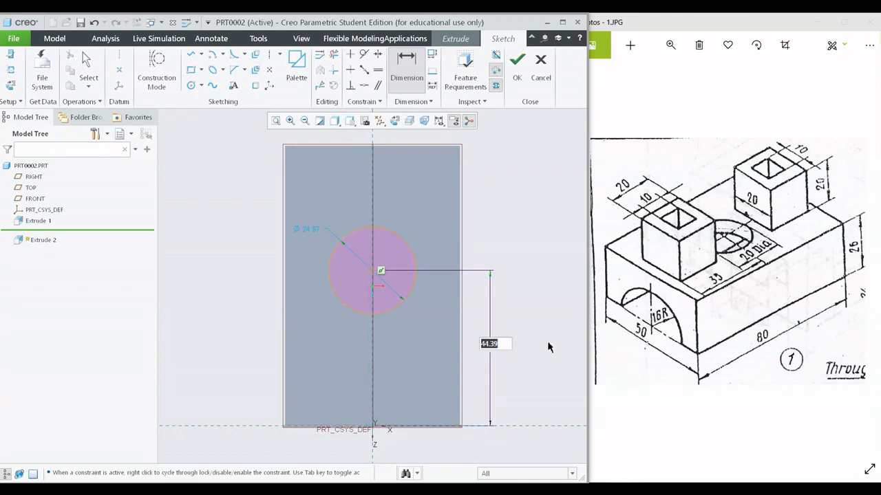
pyautogui.write('40.0')
pyautogui.press('Return')
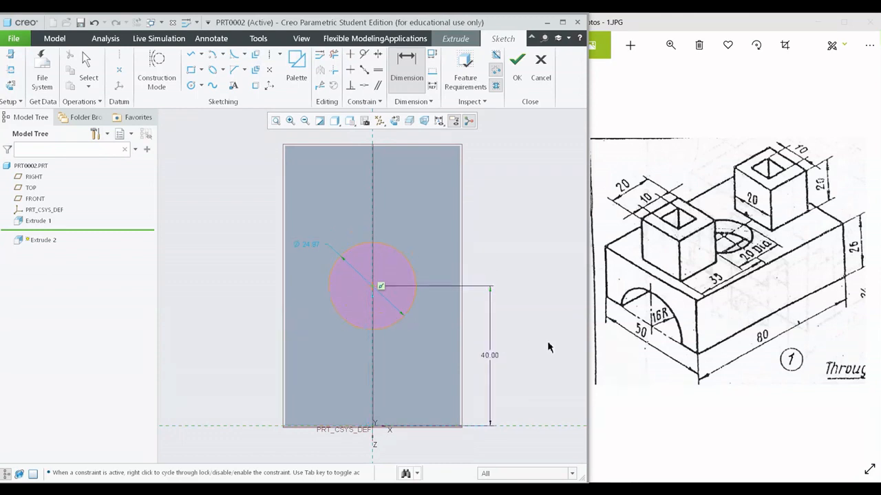
pyautogui.middleClick(521, 291)
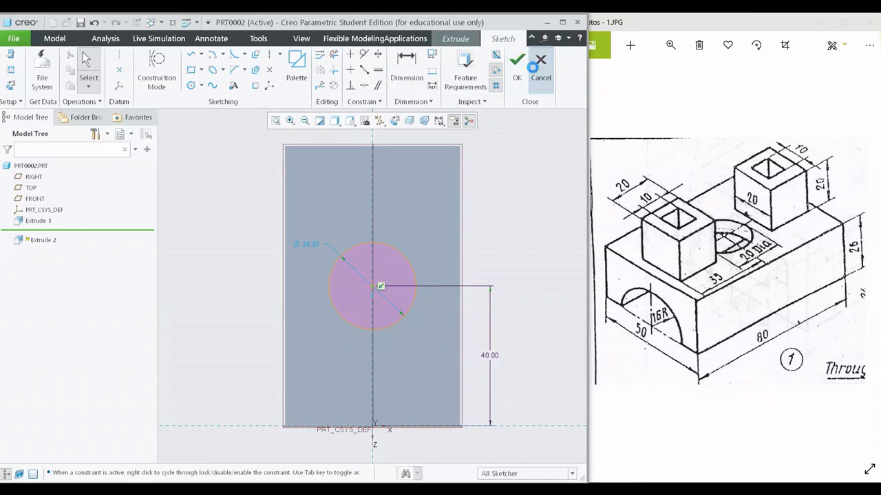
pyautogui.click(533, 67)
pyautogui.click(519, 276)
pyautogui.click(517, 66)
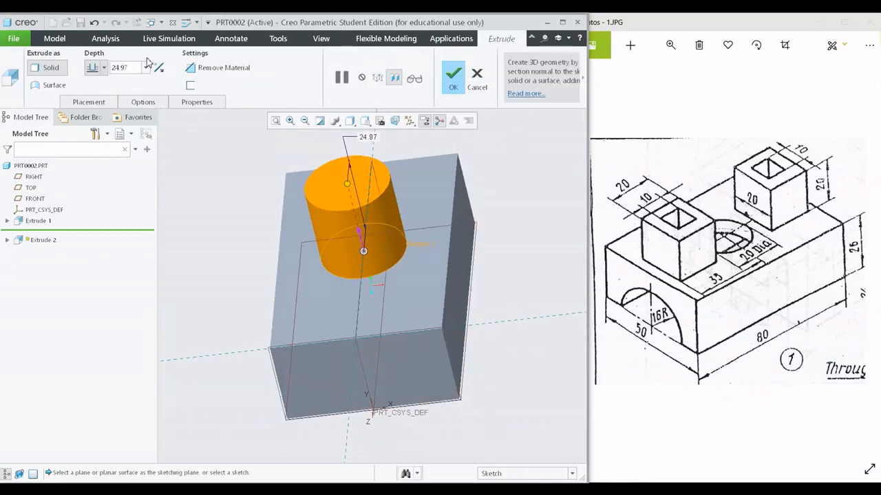
# - Try extruding the circle 24.97 mm down into the block with material removal, and cancel the feature
pyautogui.click(158, 67)
pyautogui.moveTo(401, 220); pyautogui.dragTo(443, 302, button='middle')
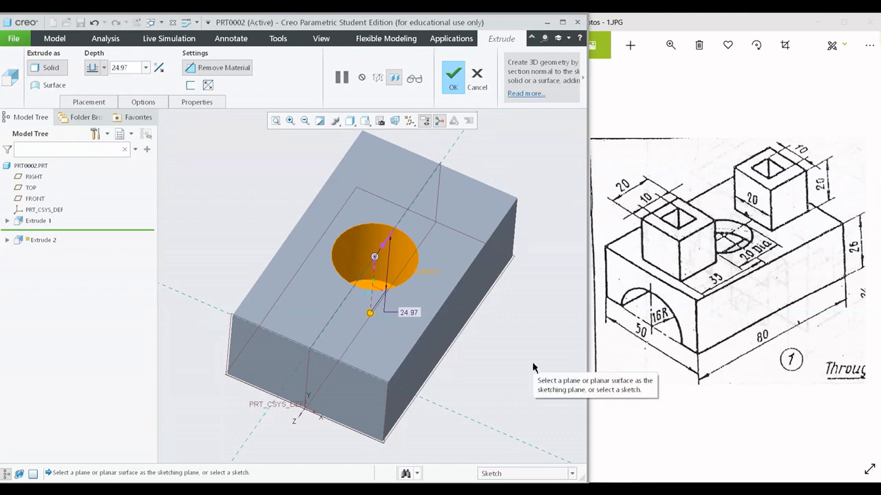
pyautogui.click(477, 77)
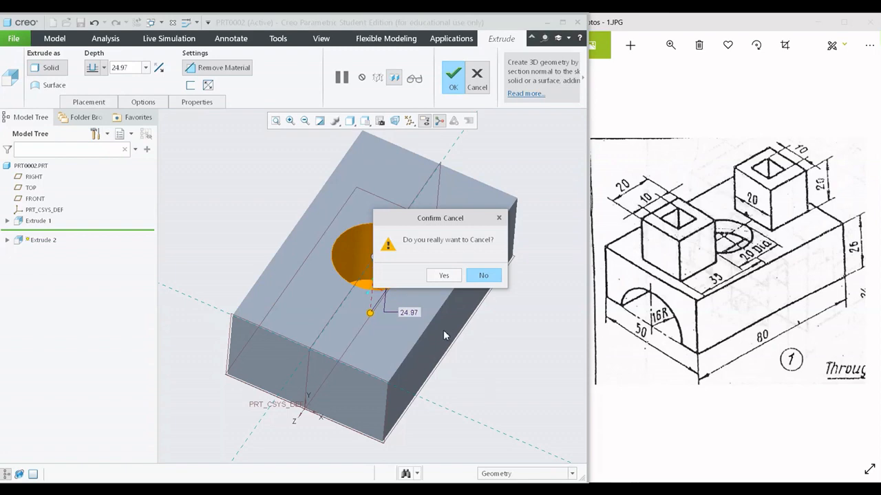
pyautogui.click(441, 276)
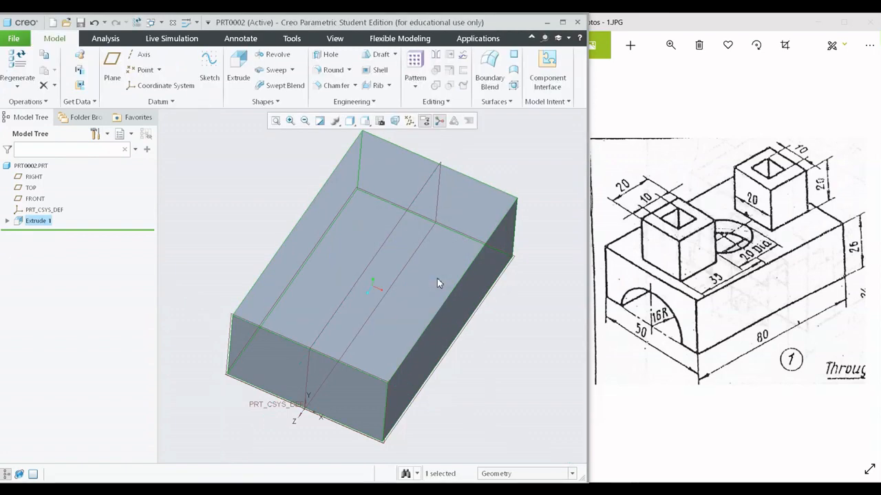